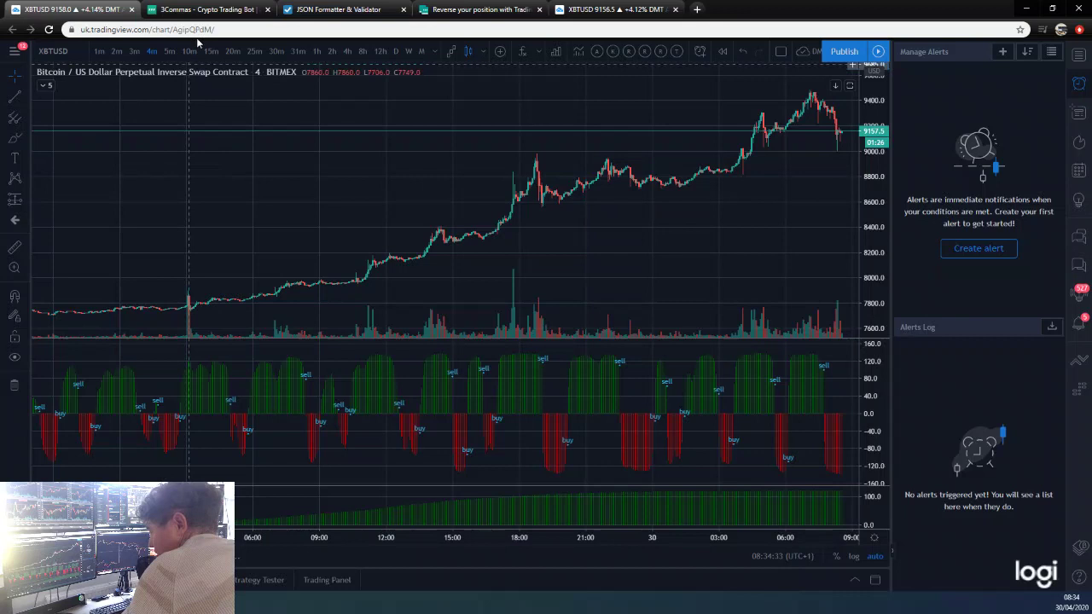
# - Switch to 3Commas and start creating a new DCA bot on the Bitmex 2 Dominator exchange
pyautogui.click(205, 10)
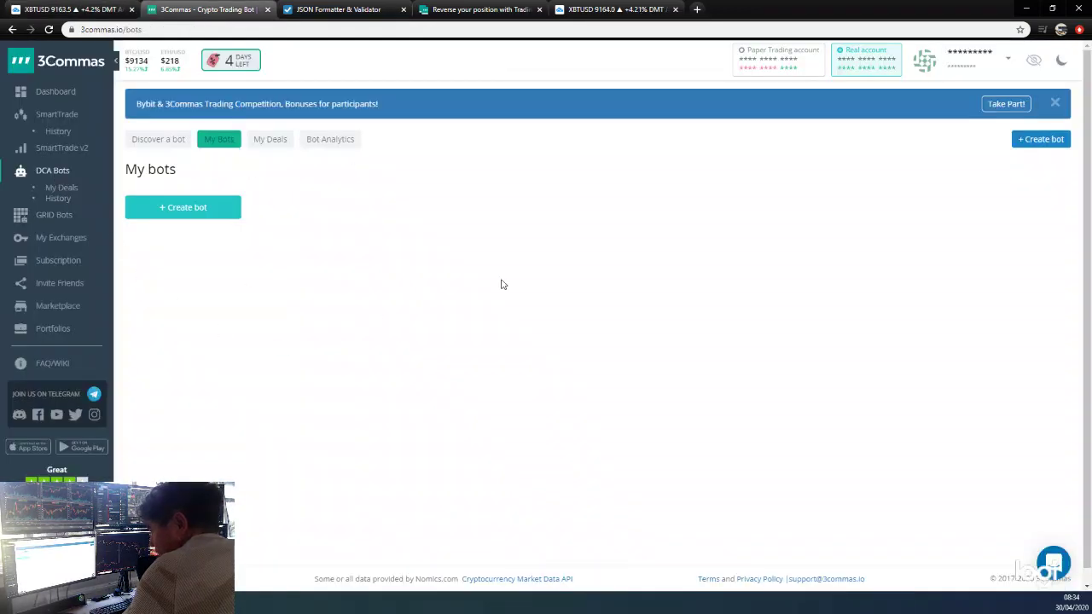
pyautogui.click(196, 210)
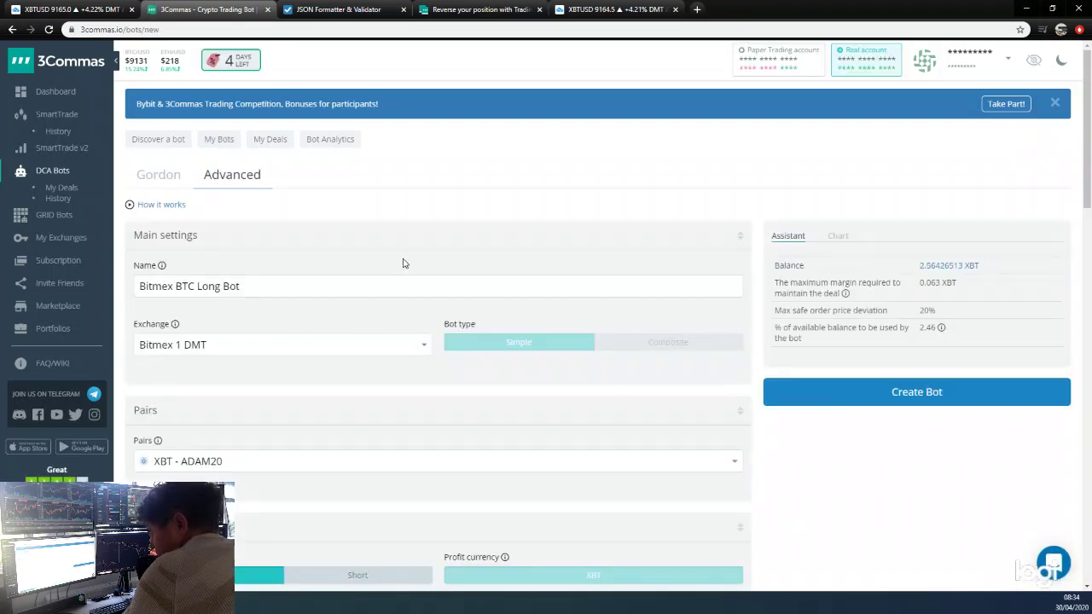
pyautogui.click(361, 349)
pyautogui.click(214, 385)
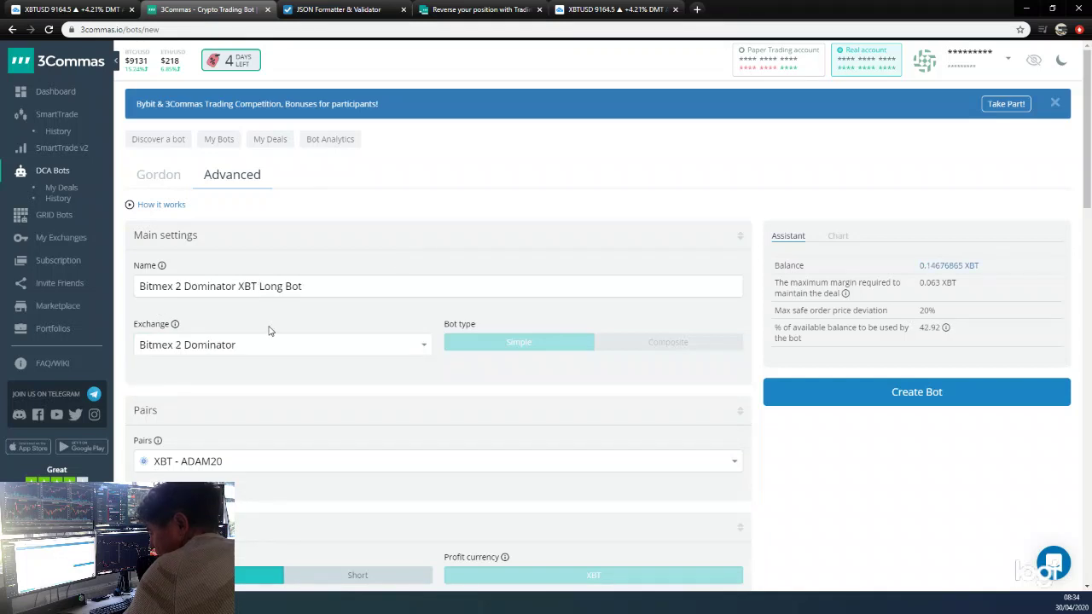
# - Name the bot "War on the 4 - LONG"
pyautogui.tripleClick(213, 287)
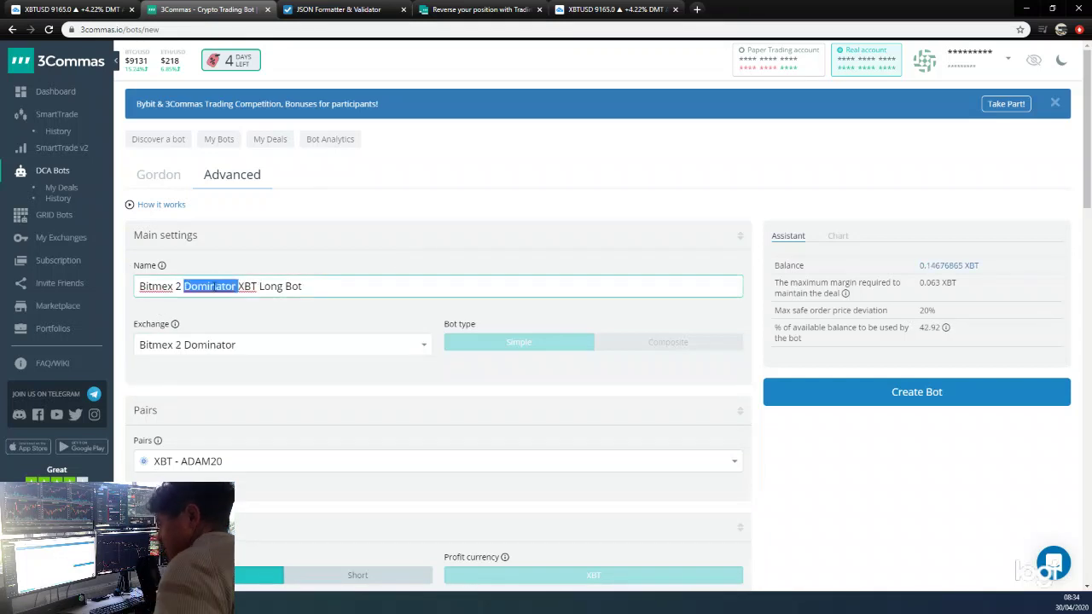
pyautogui.write('WAA')
pyautogui.press('BackSpace')
pyautogui.write('R ON THE 4')
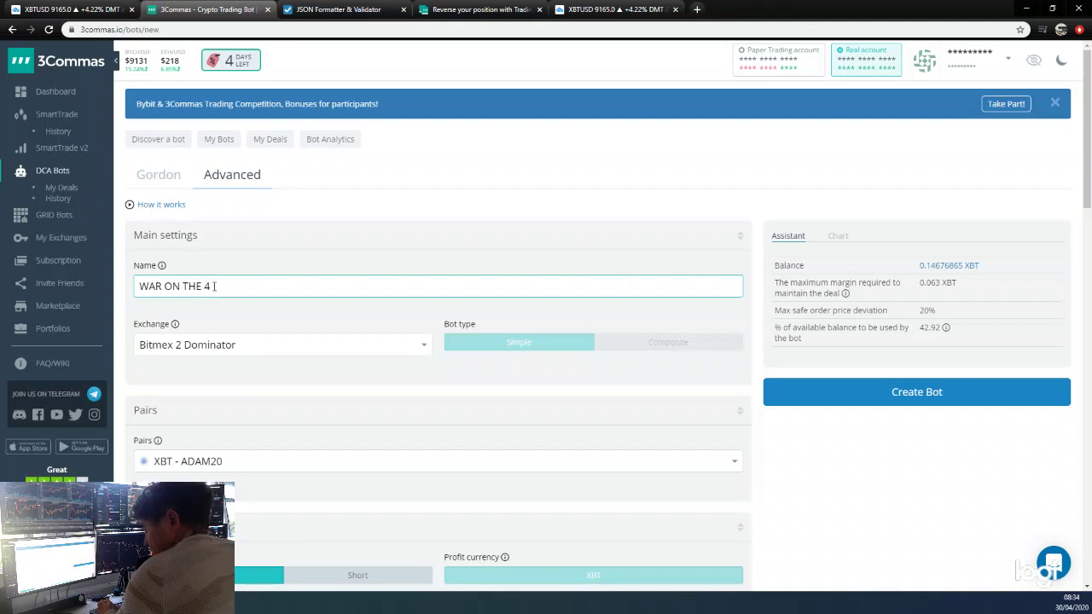
pyautogui.press('BackSpace')
pyautogui.press('BackSpace')
pyautogui.press('BackSpace')
pyautogui.press('BackSpace')
pyautogui.press('BackSpace')
pyautogui.press('BackSpace')
pyautogui.press('BackSpace')
pyautogui.press('BackSpace')
pyautogui.write('a')
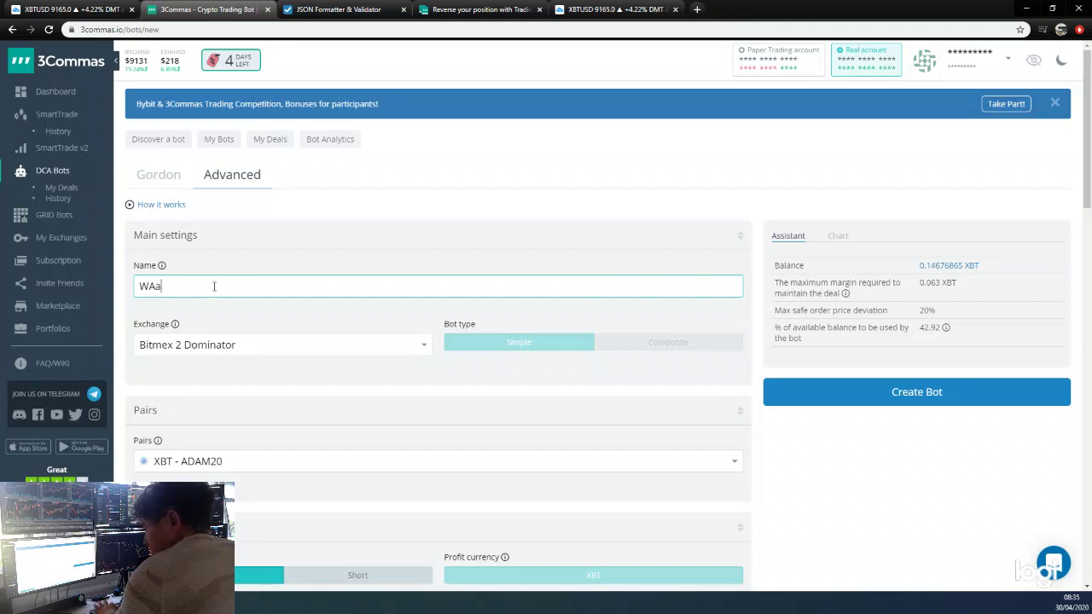
pyautogui.press('BackSpace')
pyautogui.press('BackSpace')
pyautogui.write('ar on the 4')
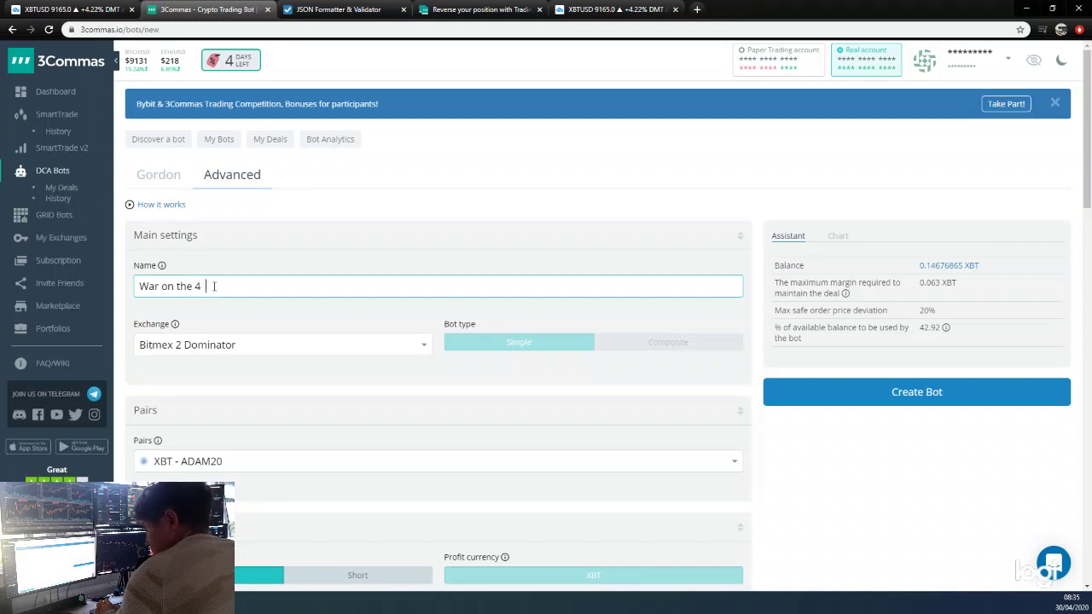
pyautogui.write(' - ')
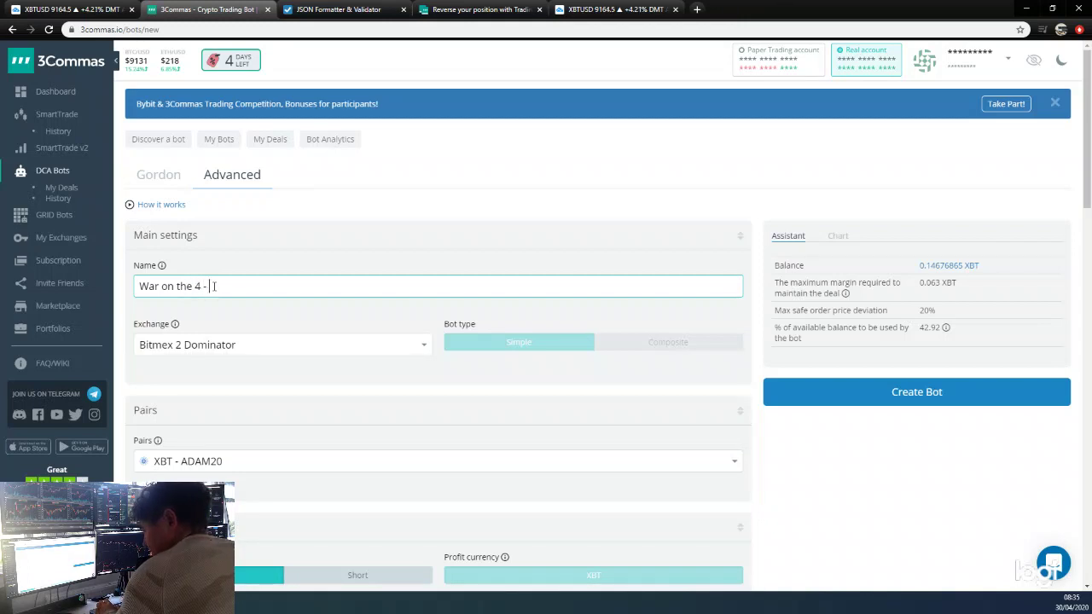
pyautogui.write('LONG')
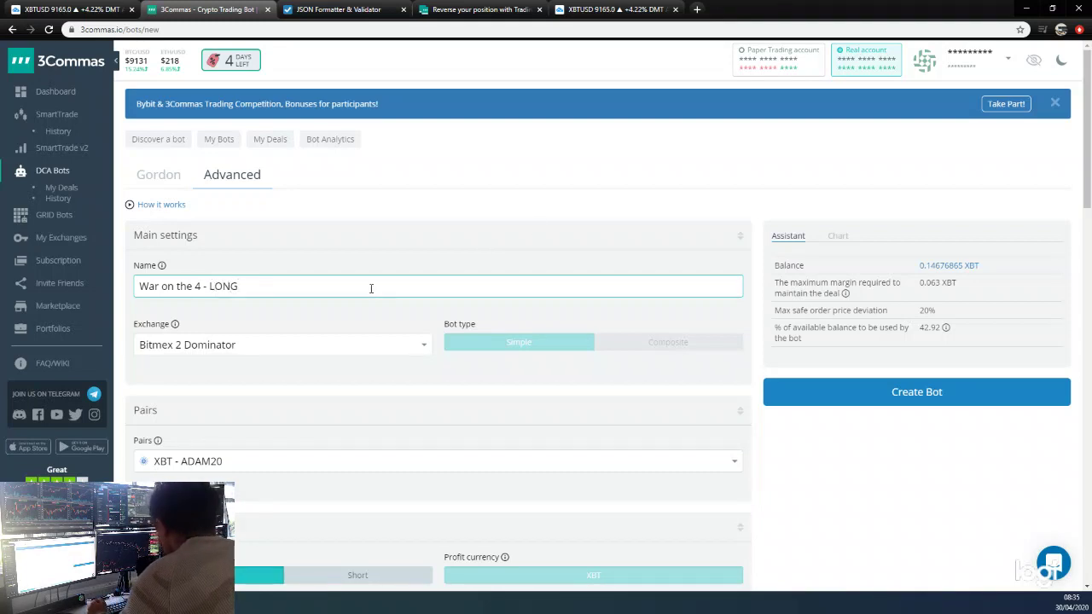
# - Choose XBT - XBTUSD as the bot's trading pair
pyautogui.scroll(-2, 287, 420)
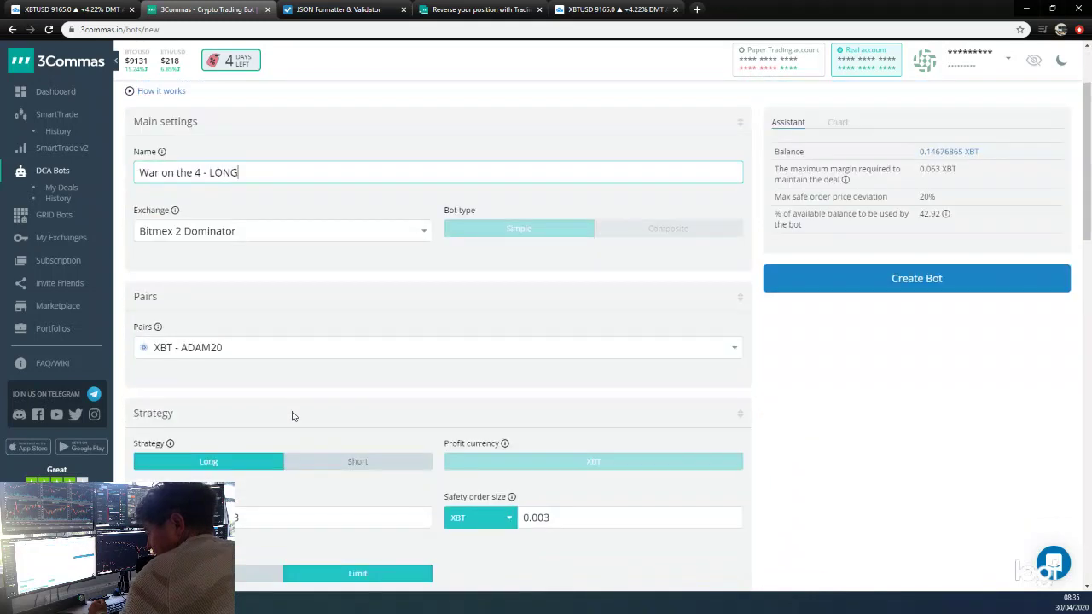
pyautogui.click(252, 342)
pyautogui.click(270, 320)
pyautogui.scroll(-1, 294, 331)
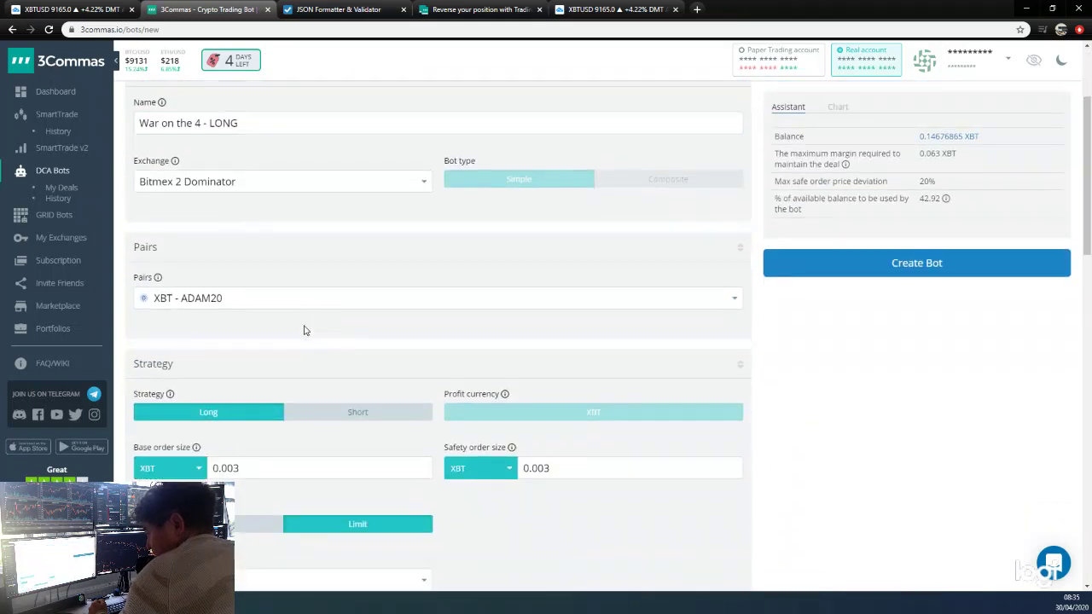
pyautogui.click(295, 285)
pyautogui.scroll(-1, 266, 414)
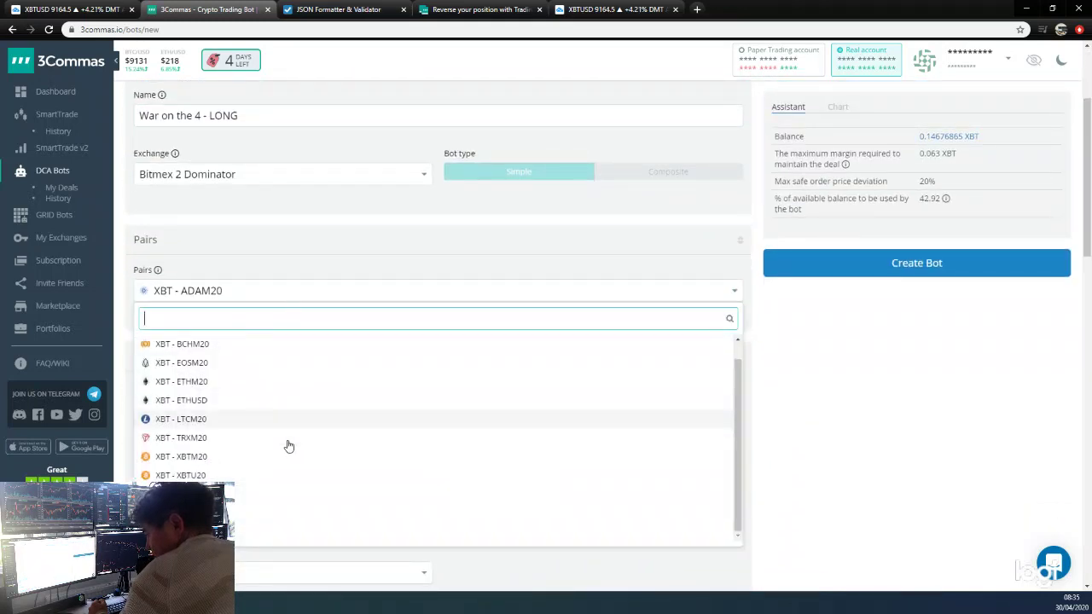
pyautogui.scroll(2, 233, 461)
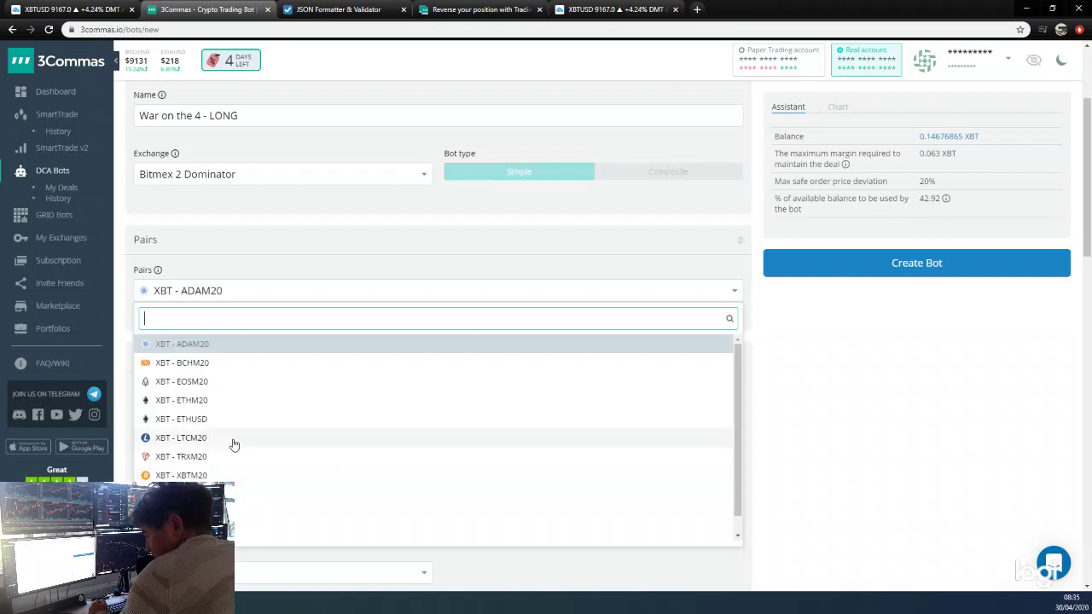
pyautogui.scroll(3, 230, 376)
pyautogui.click(330, 443)
pyautogui.scroll(-2, 329, 436)
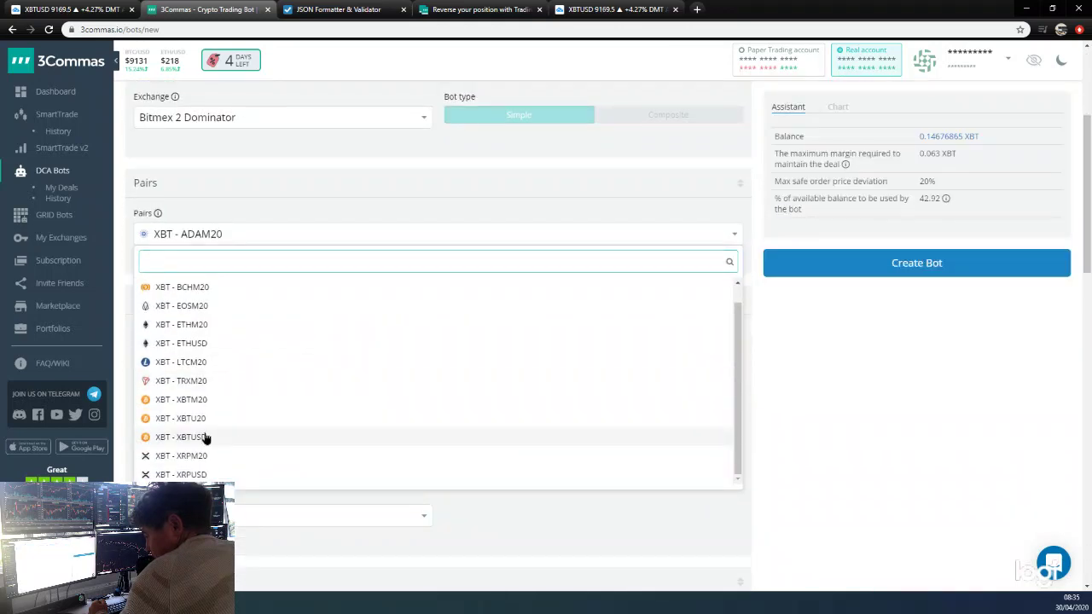
pyautogui.click(205, 437)
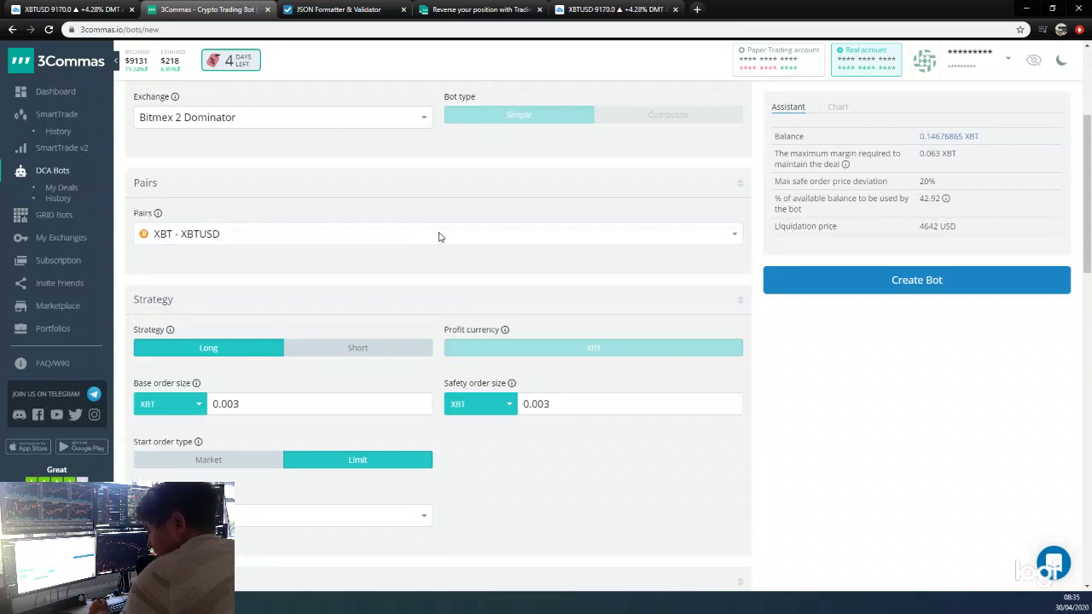
# - Switch the order size unit to % (XBT) and set the base order size to 2
pyautogui.scroll(-1, 438, 236)
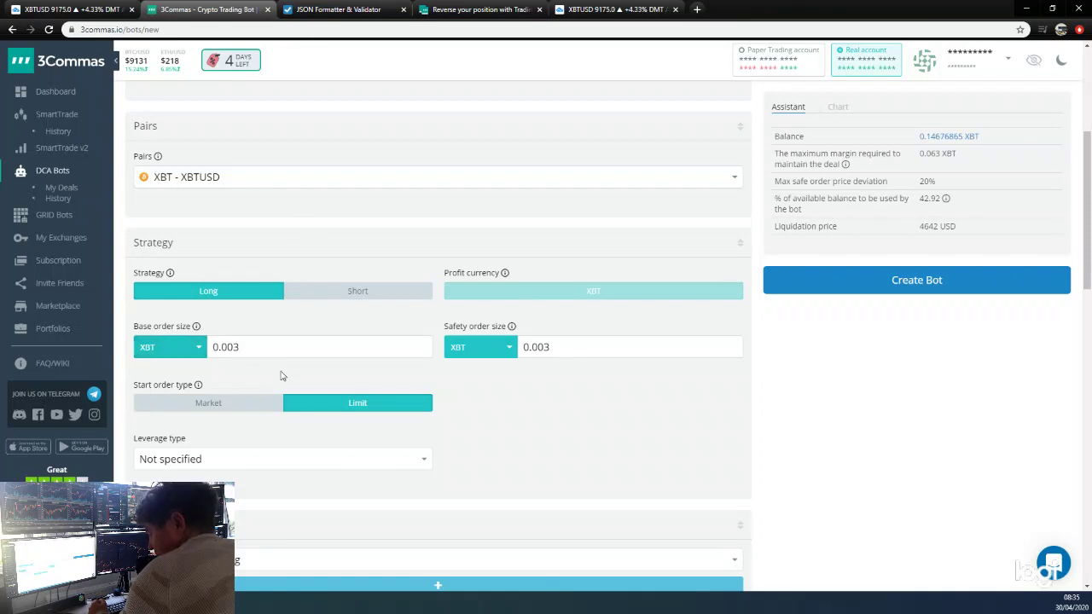
pyautogui.click(483, 358)
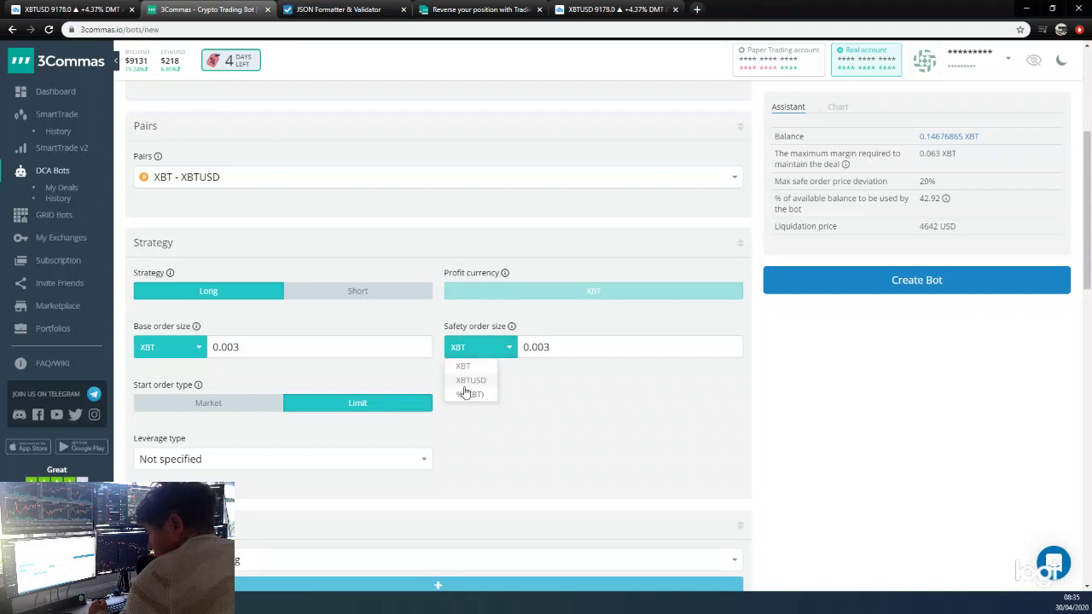
pyautogui.click(464, 384)
pyautogui.moveTo(261, 347); pyautogui.dragTo(135, 354)
pyautogui.write('1')
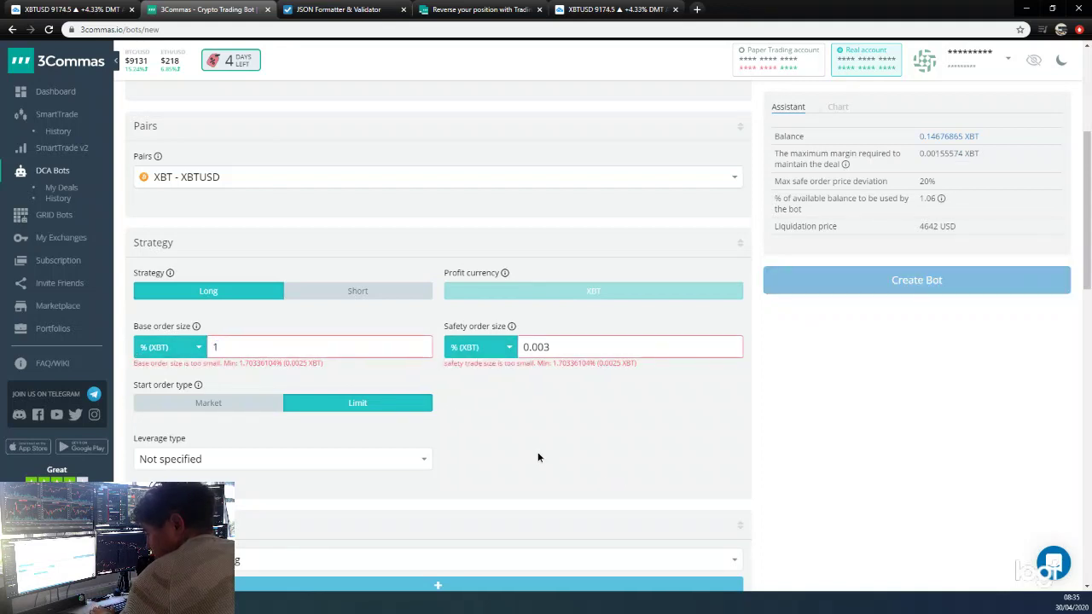
pyautogui.doubleClick(229, 347)
pyautogui.write('2')
# - Set the safety order size to 2 % (XBT)
pyautogui.click(614, 470)
pyautogui.doubleClick(557, 346)
pyautogui.write('2')
pyautogui.click(541, 373)
pyautogui.doubleClick(528, 347)
pyautogui.write('1')
pyautogui.doubleClick(529, 346)
pyautogui.write('2')
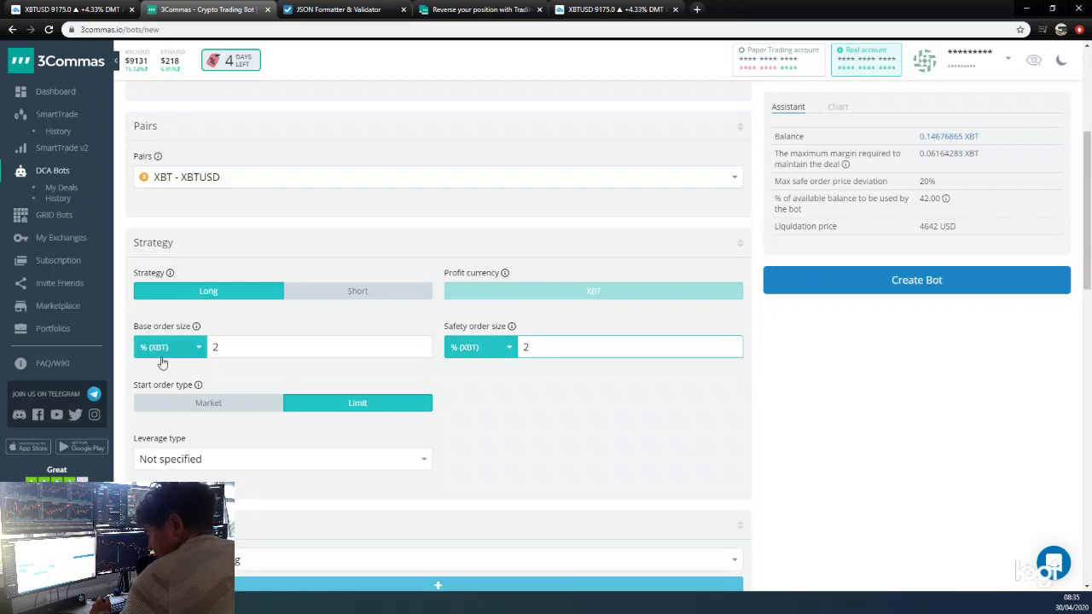
# - Set both the base order size and the safety order size to 2500
pyautogui.doubleClick(256, 346)
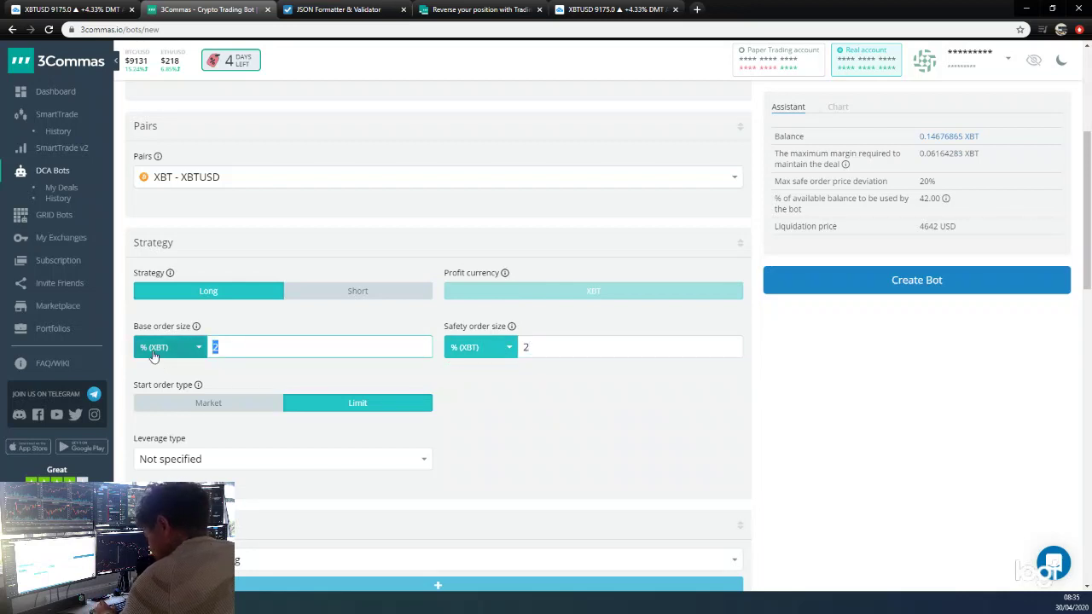
pyautogui.write('2500')
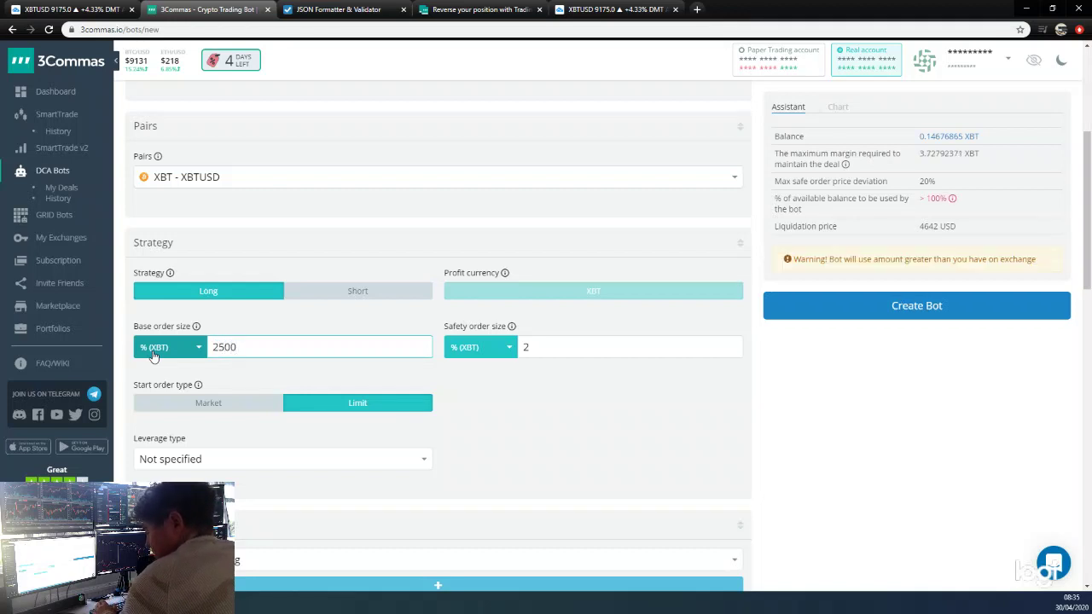
pyautogui.doubleClick(518, 350)
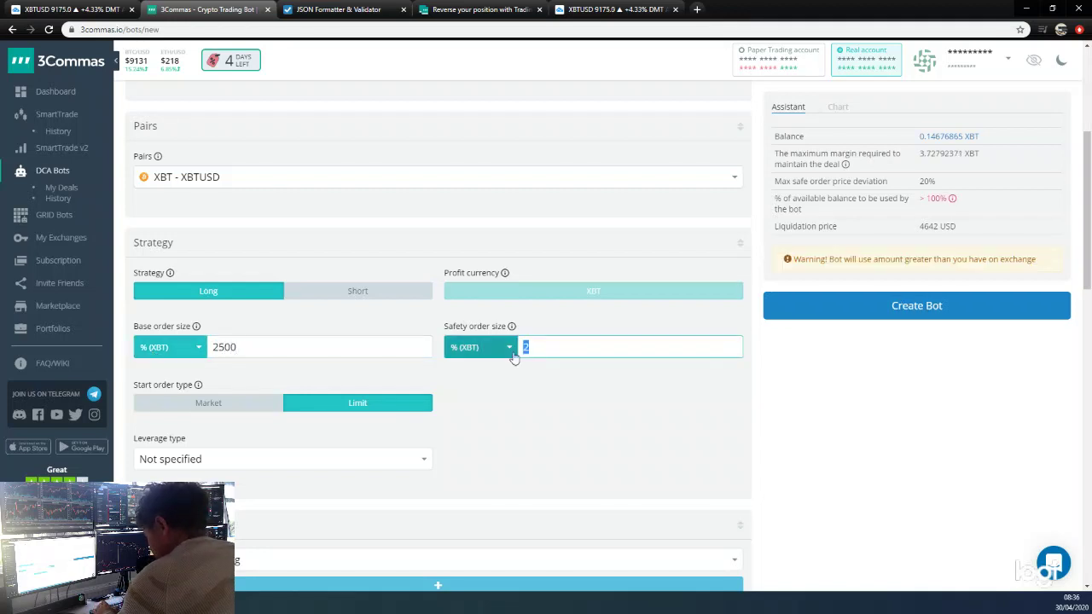
pyautogui.write('2600')
pyautogui.press('BackSpace')
pyautogui.press('BackSpace')
pyautogui.write('000')
pyautogui.press('BackSpace')
pyautogui.press('BackSpace')
pyautogui.press('BackSpace')
pyautogui.press('BackSpace')
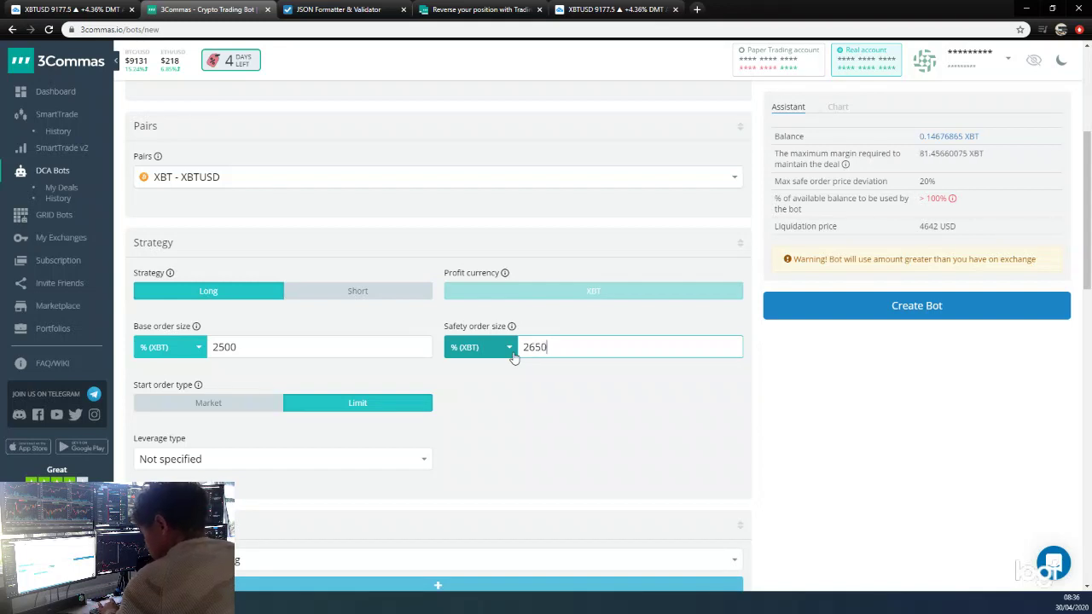
pyautogui.write('5000')
pyautogui.moveTo(197, 391)
pyautogui.press('BackSpace')
# - Change the unit of the base and safety order sizes to XBTUSD
pyautogui.click(168, 347)
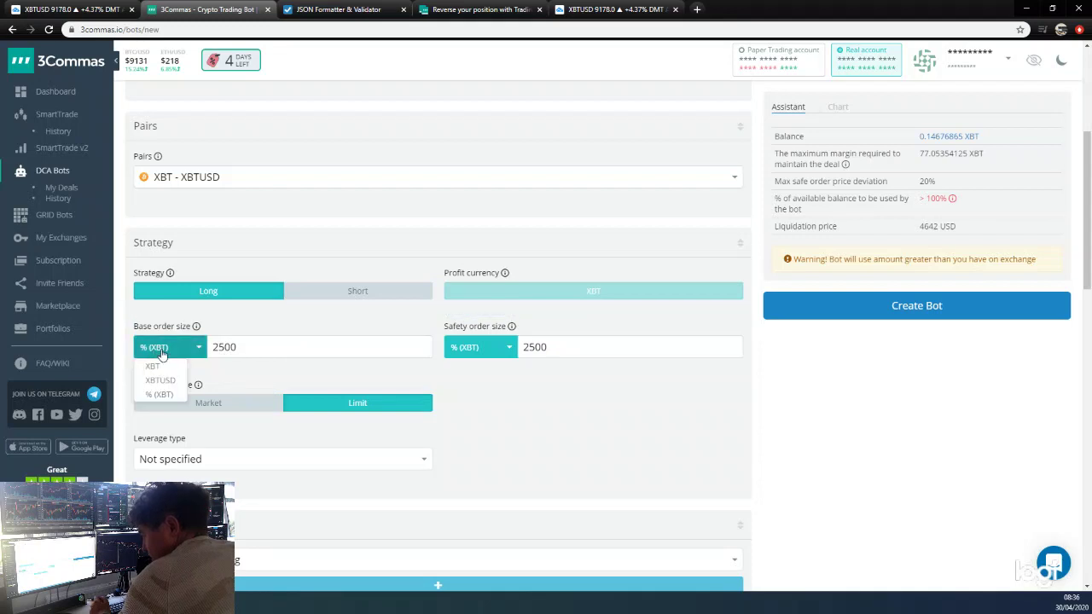
pyautogui.click(162, 380)
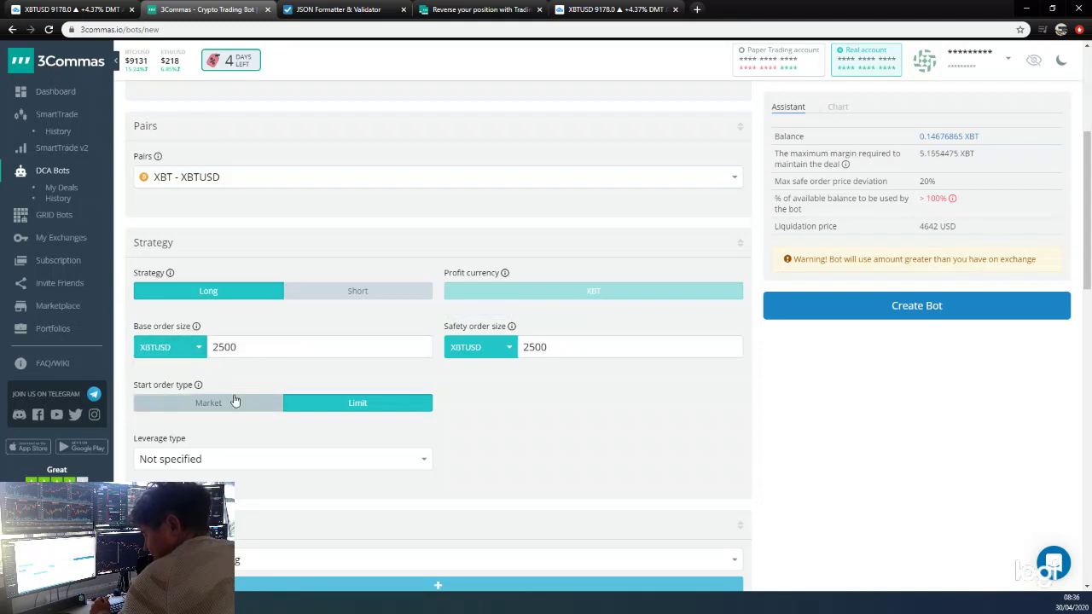
pyautogui.click(491, 352)
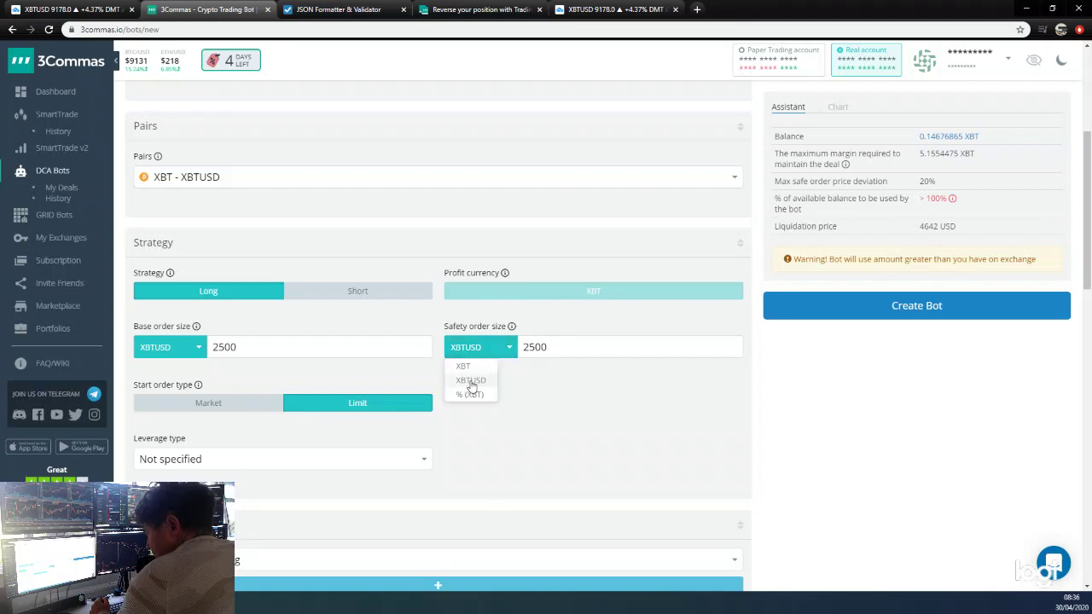
pyautogui.click(472, 381)
# - Set the leverage type to Custom with a leverage value of 25
pyautogui.scroll(-1, 487, 373)
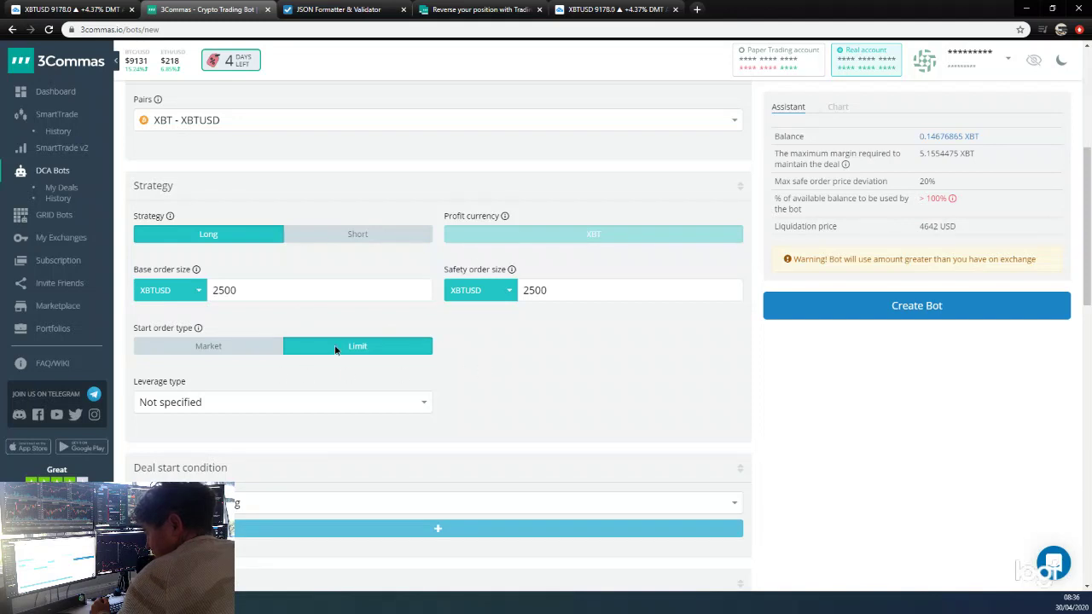
pyautogui.scroll(1, 478, 355)
pyautogui.scroll(-2, 477, 356)
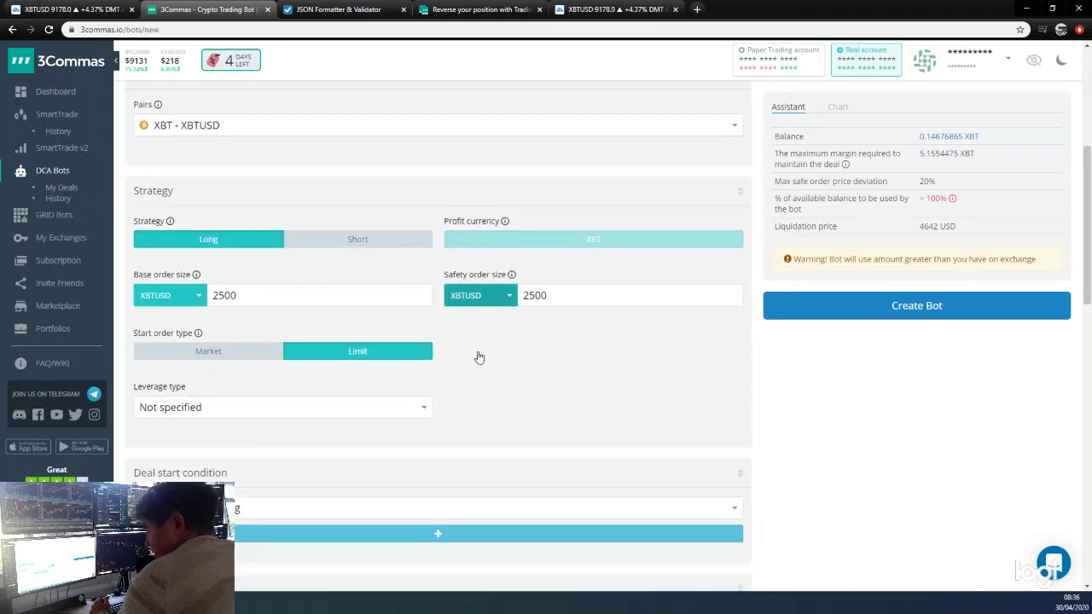
pyautogui.scroll(3, 478, 355)
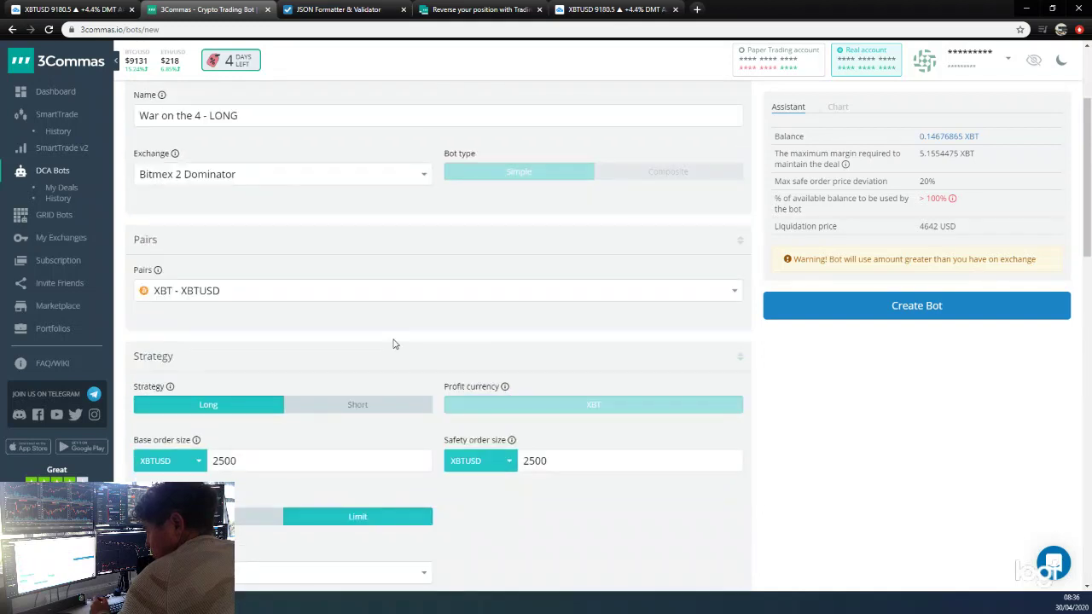
pyautogui.scroll(-1, 394, 344)
pyautogui.scroll(1, 394, 344)
pyautogui.scroll(-4, 394, 344)
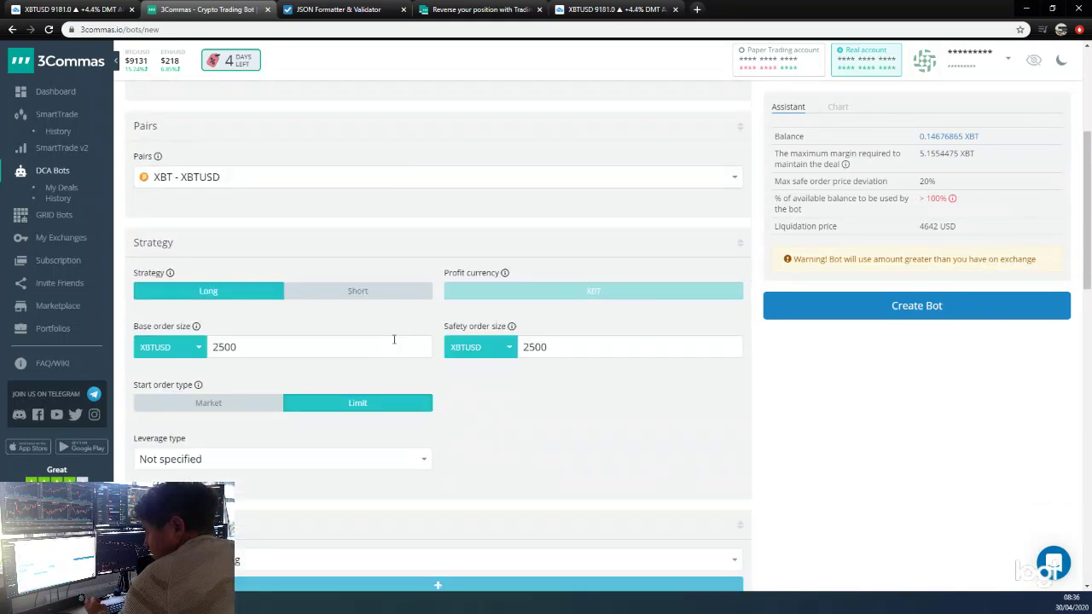
pyautogui.click(282, 348)
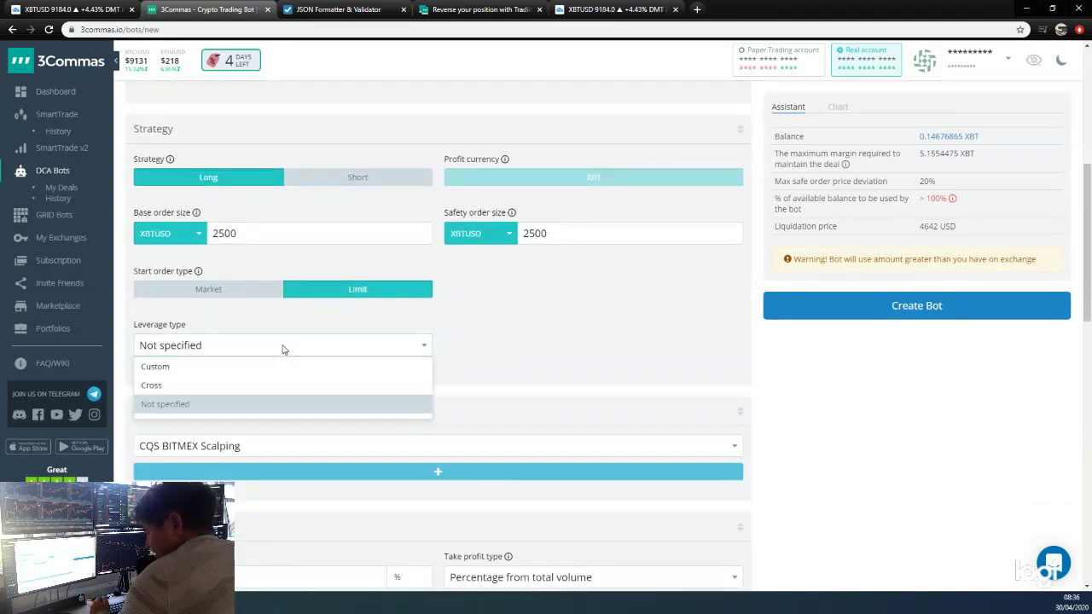
pyautogui.click(170, 369)
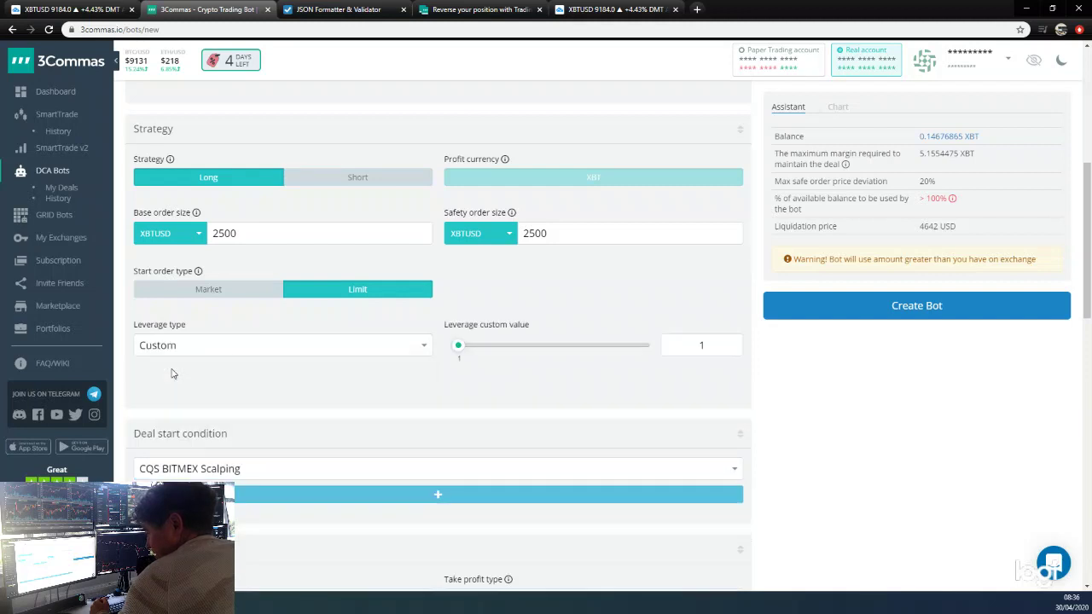
pyautogui.moveTo(459, 346); pyautogui.dragTo(550, 346)
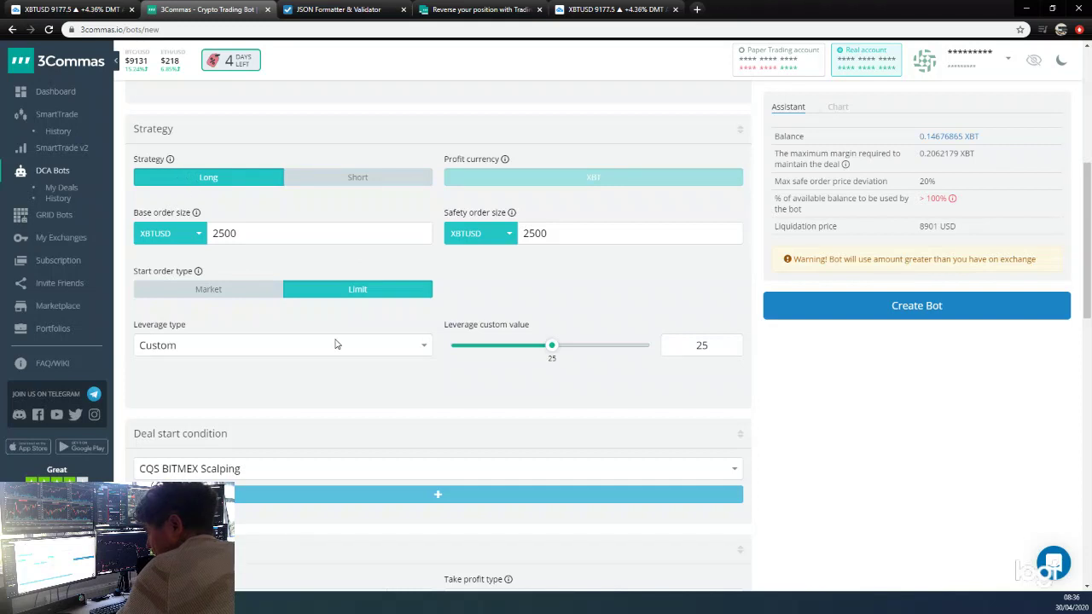
# - Set the deal start condition to Trading View custom signal
pyautogui.scroll(-3, 349, 368)
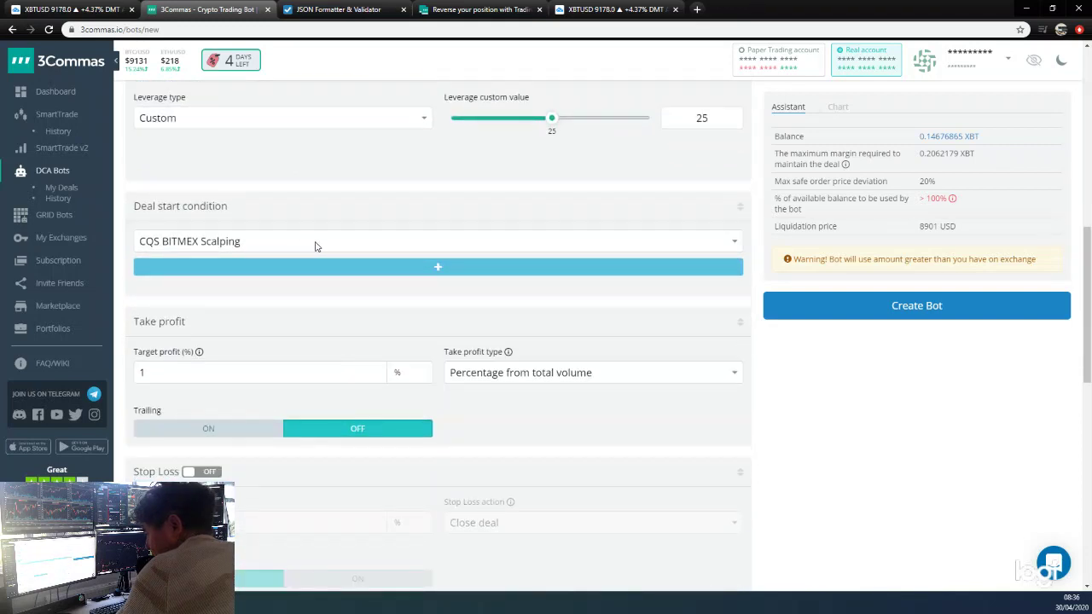
pyautogui.click(323, 244)
pyautogui.click(211, 357)
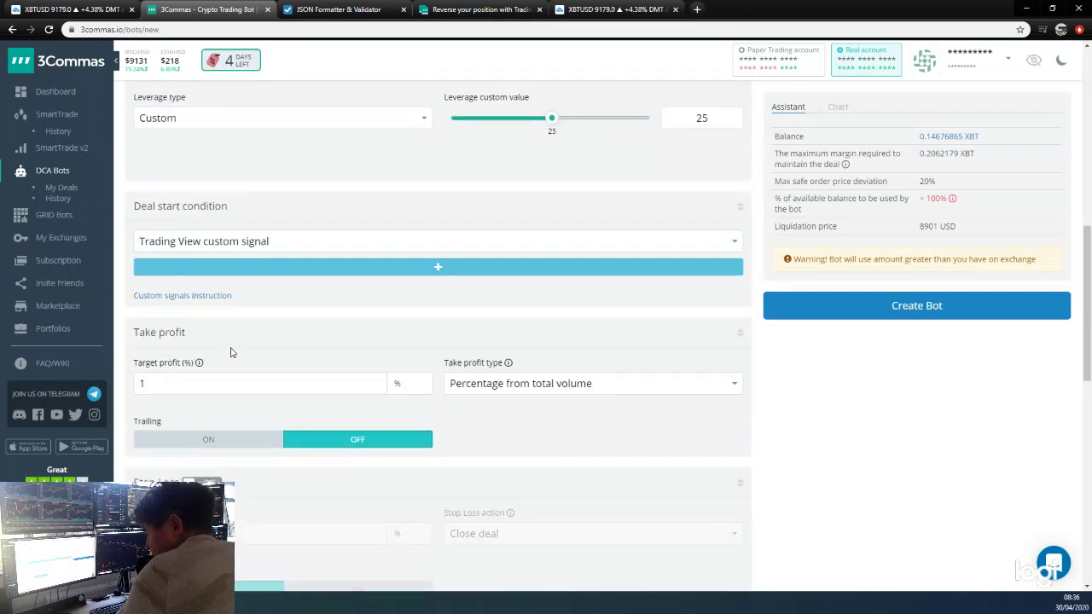
# - Set the take profit target to 0.5%
pyautogui.scroll(-1, 547, 405)
pyautogui.scroll(-1, 548, 406)
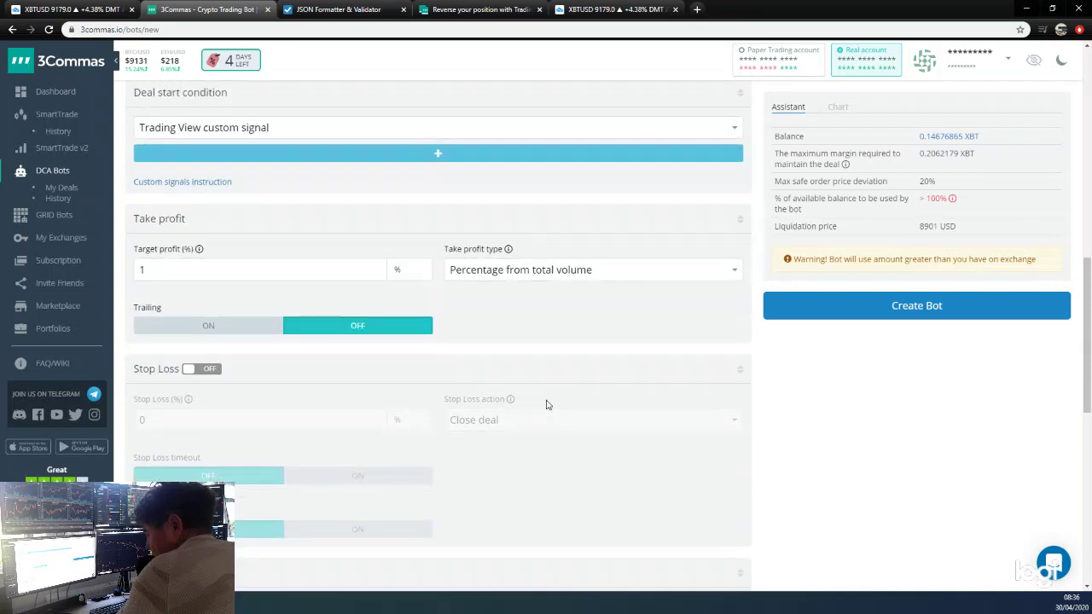
pyautogui.click(167, 269)
pyautogui.hotkey('ctrl', 'a')
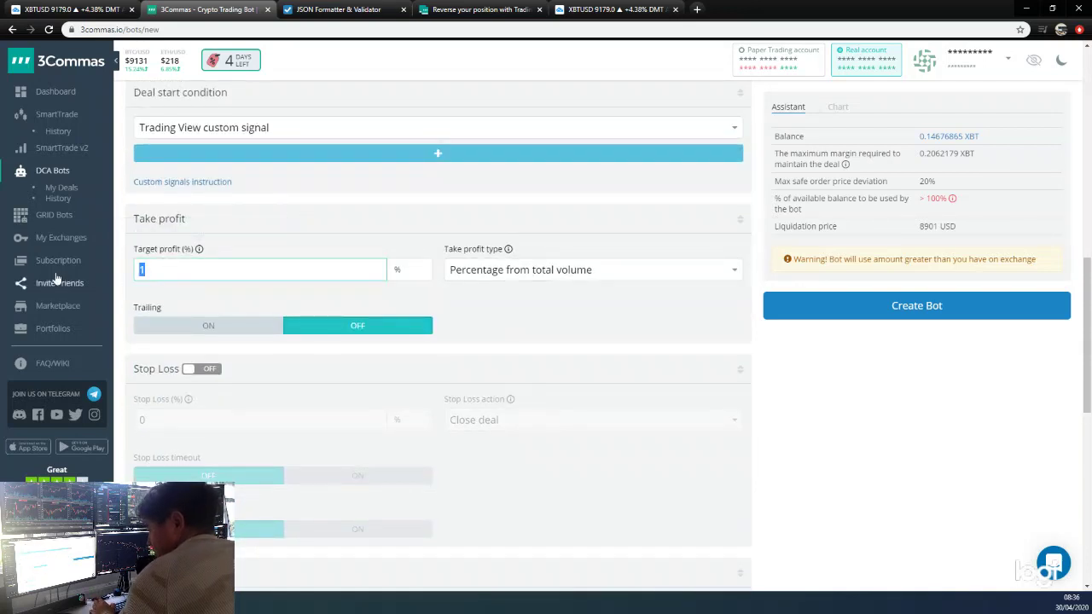
pyautogui.write('0')
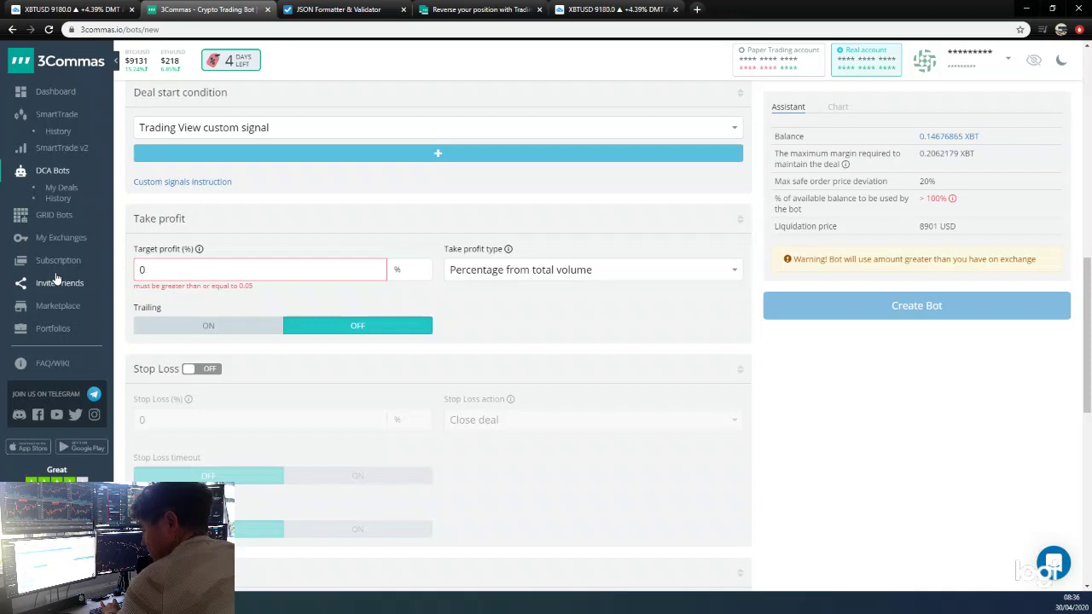
pyautogui.write('.5')
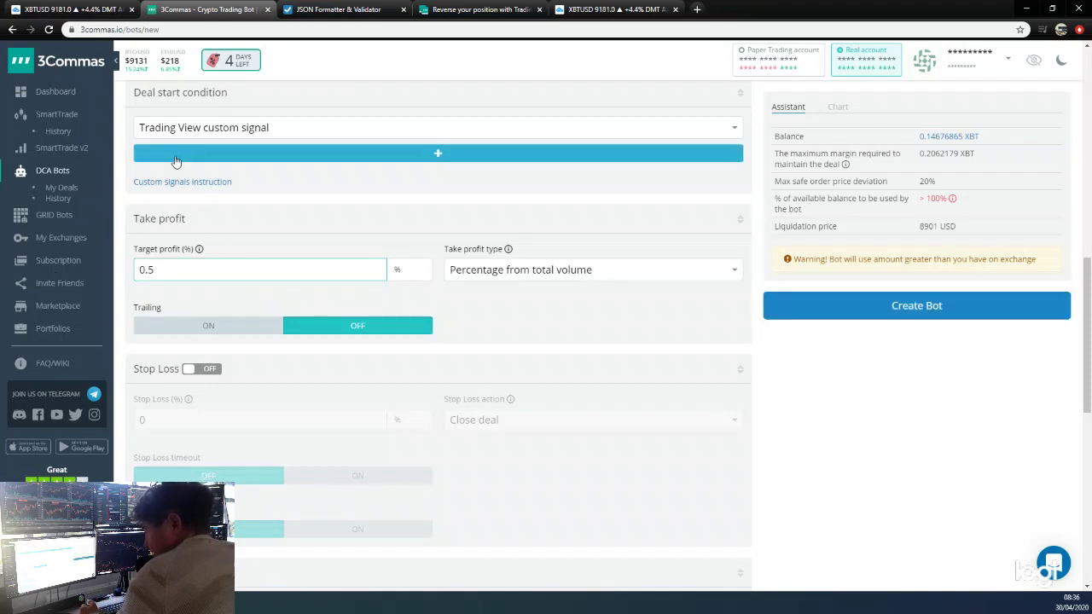
# - Turn on trailing for the take profit and set the trailing deviation to 0.25%
pyautogui.click(235, 329)
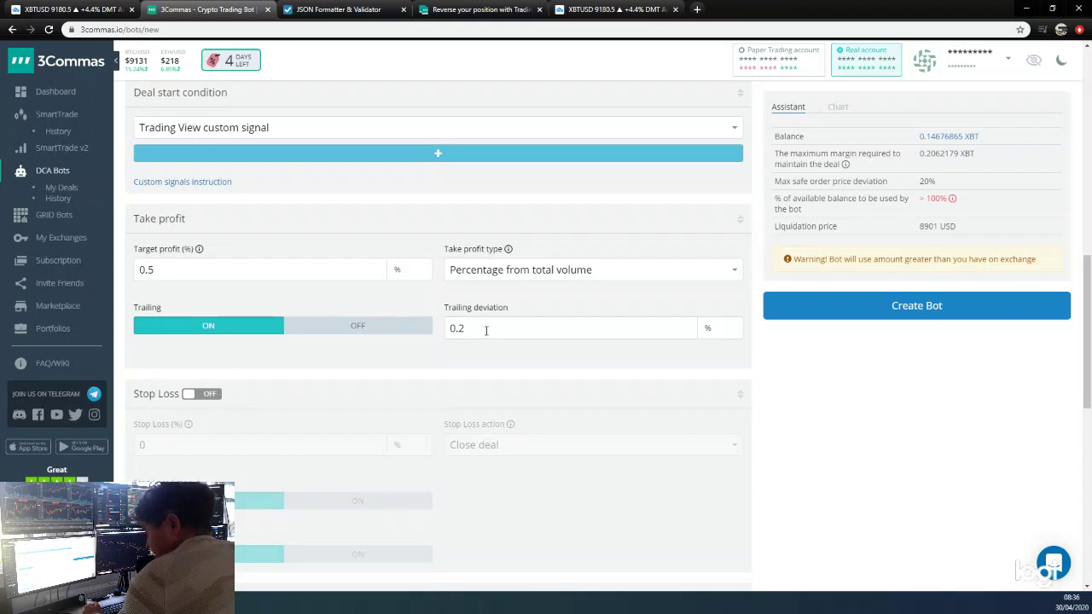
pyautogui.moveTo(459, 334); pyautogui.dragTo(490, 327)
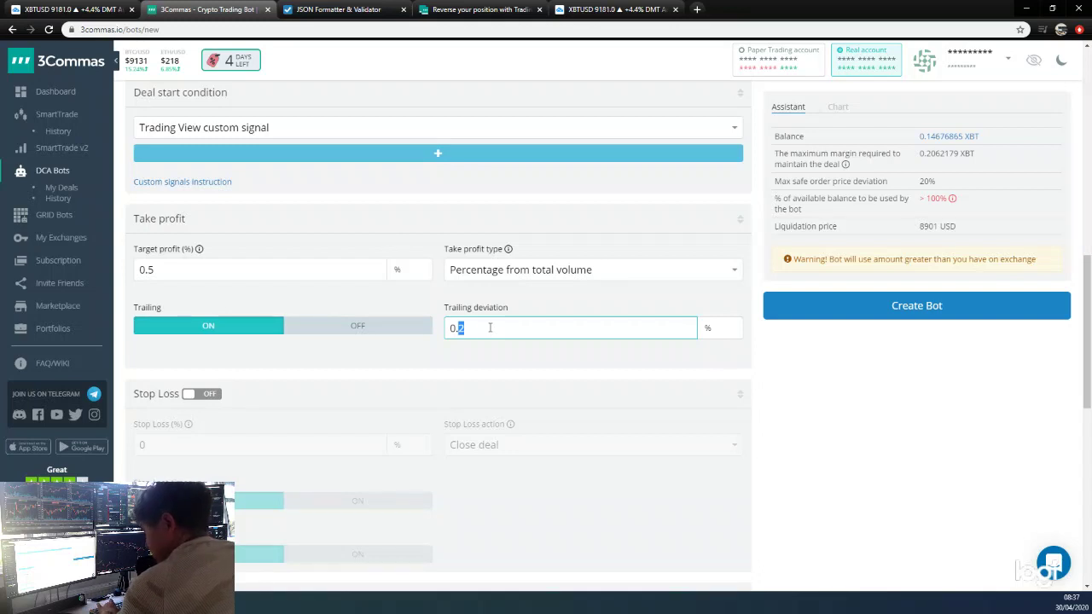
pyautogui.write('4')
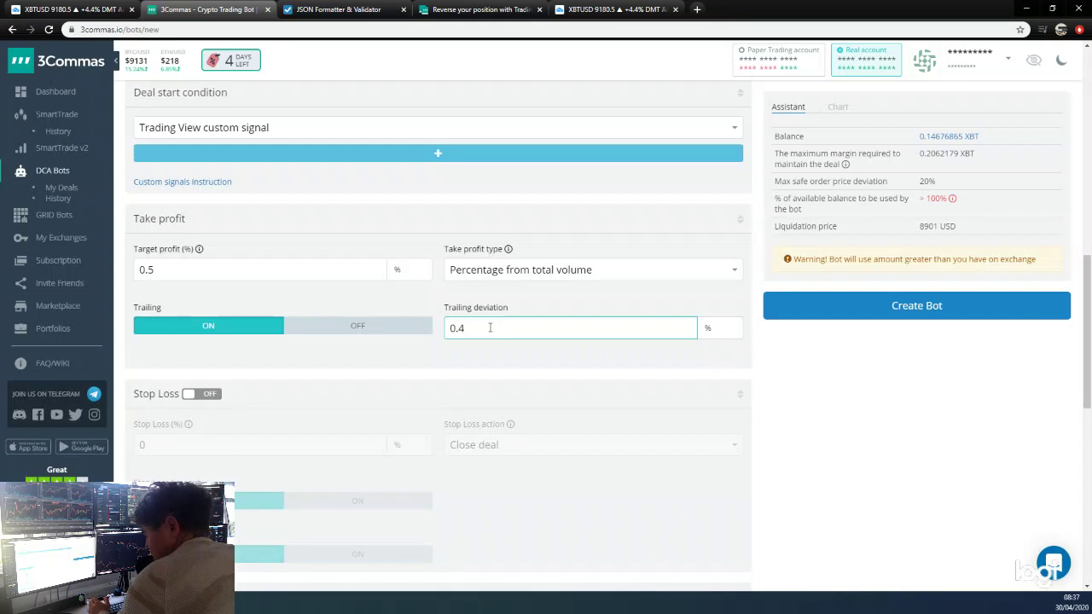
pyautogui.moveTo(457, 330); pyautogui.dragTo(468, 330)
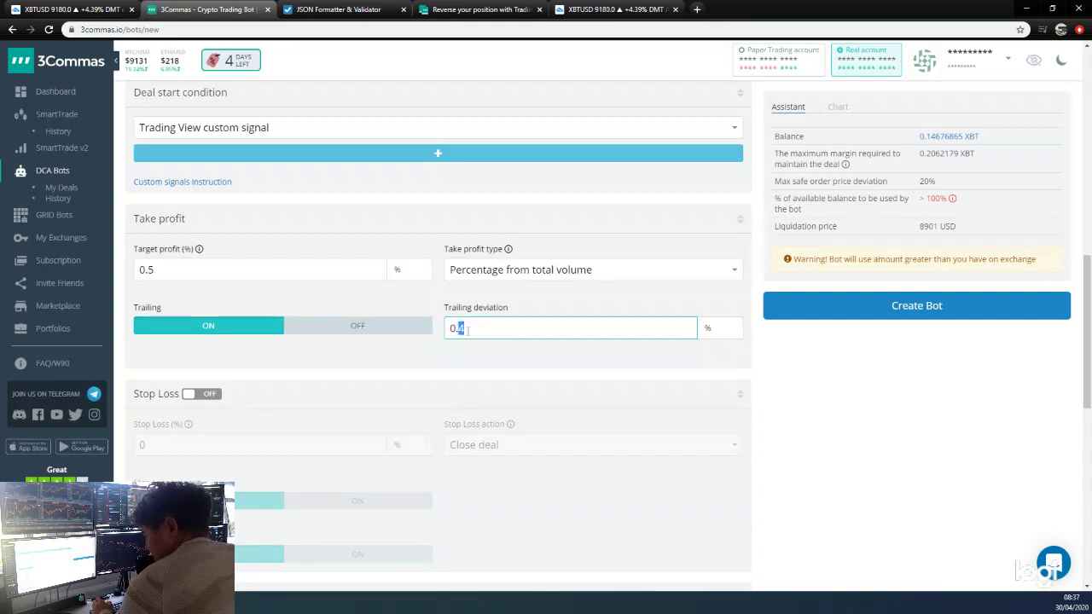
pyautogui.write('25')
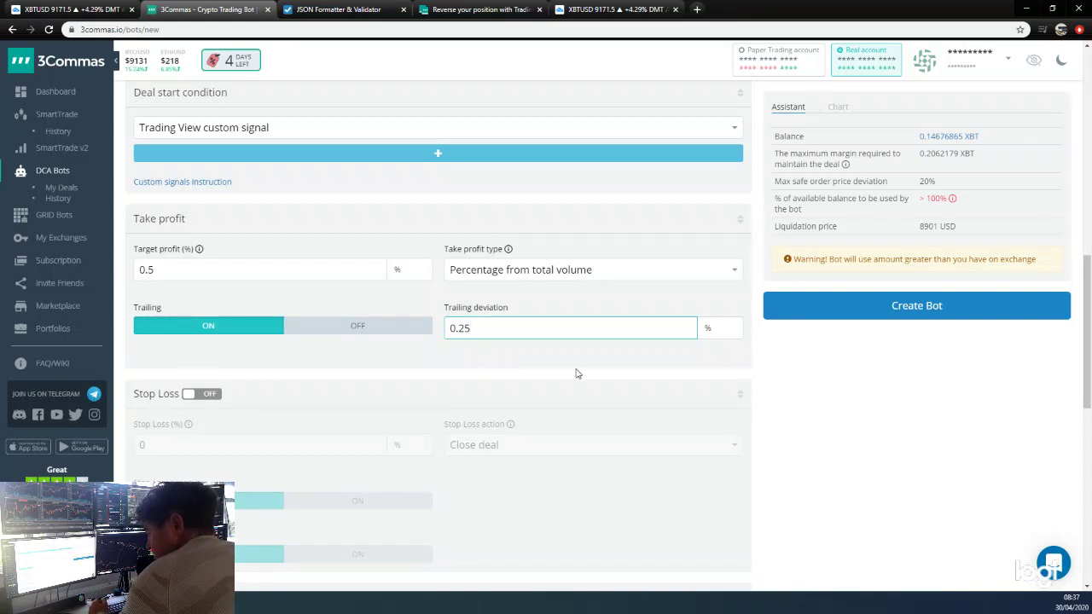
# - Enable the stop loss at 1% and turn on the trailing stop loss
pyautogui.scroll(-1, 407, 398)
pyautogui.scroll(-2, 354, 353)
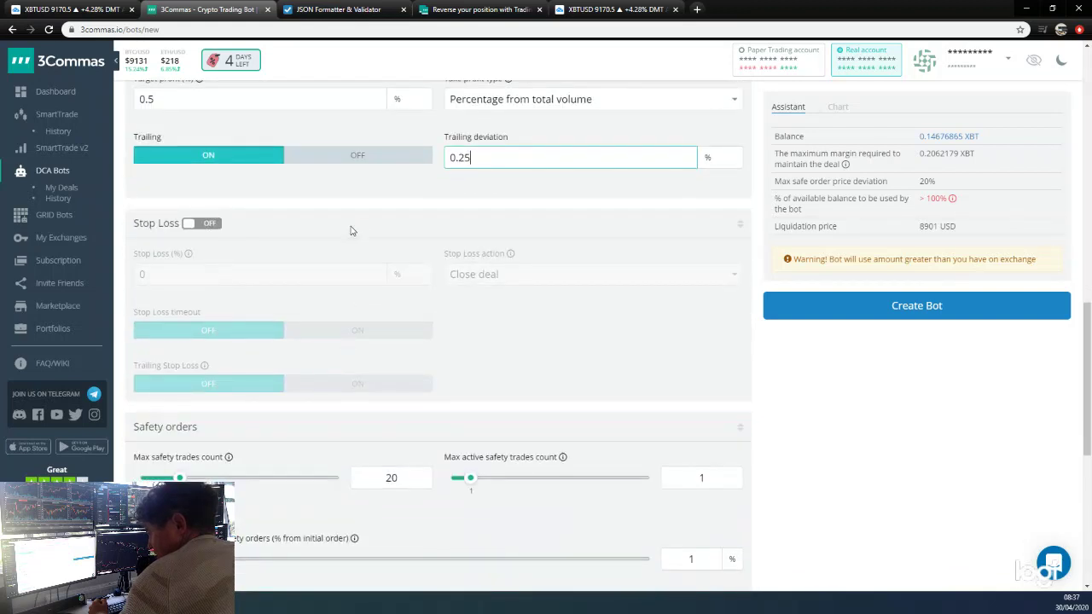
pyautogui.scroll(1, 363, 230)
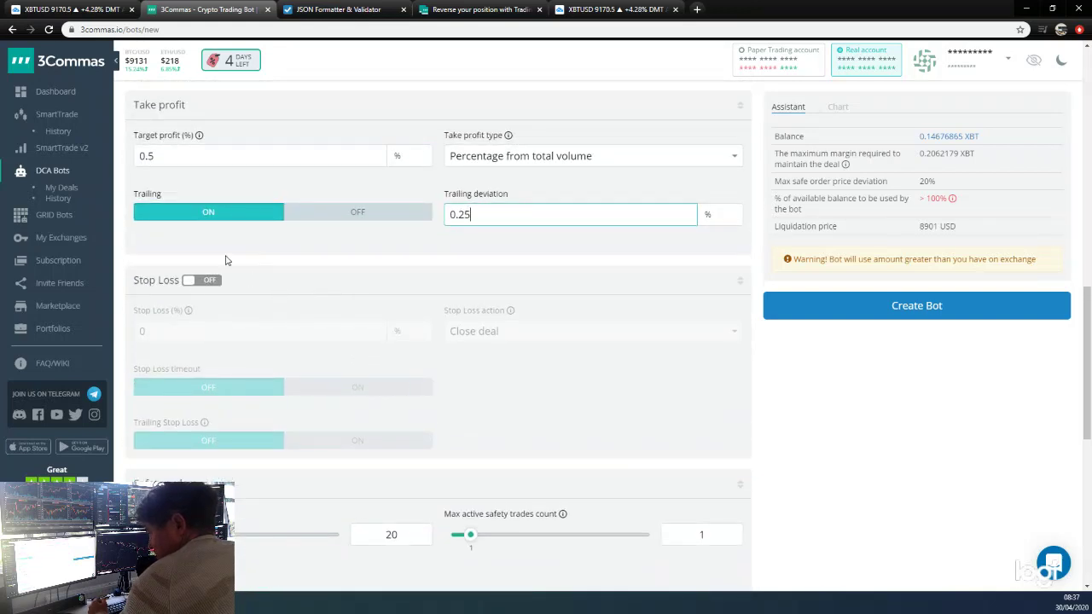
pyautogui.click(207, 280)
pyautogui.press('BackSpace')
pyautogui.write('1')
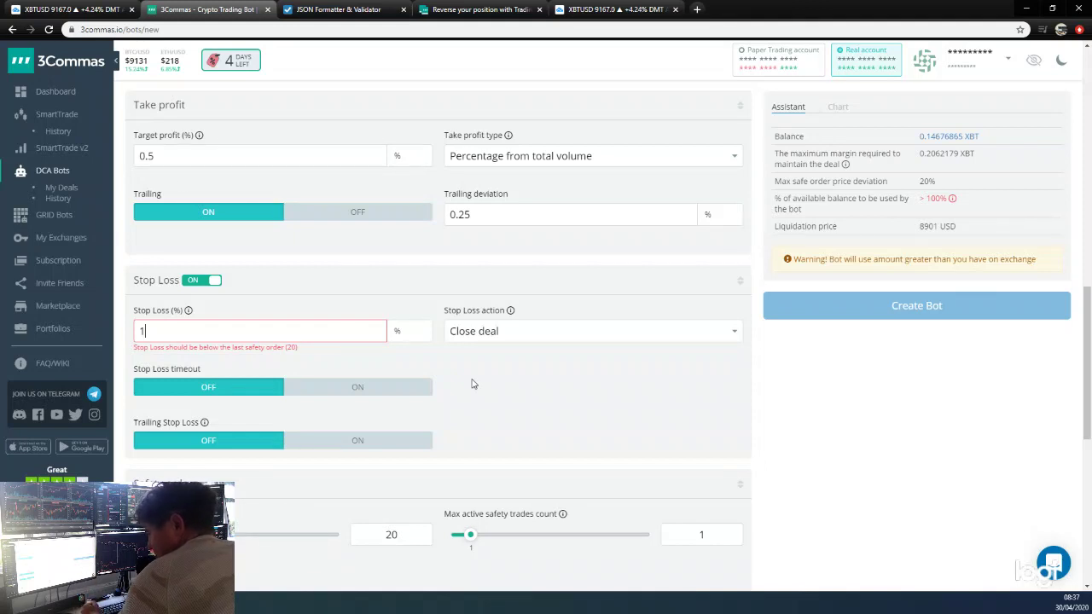
pyautogui.scroll(-1, 467, 377)
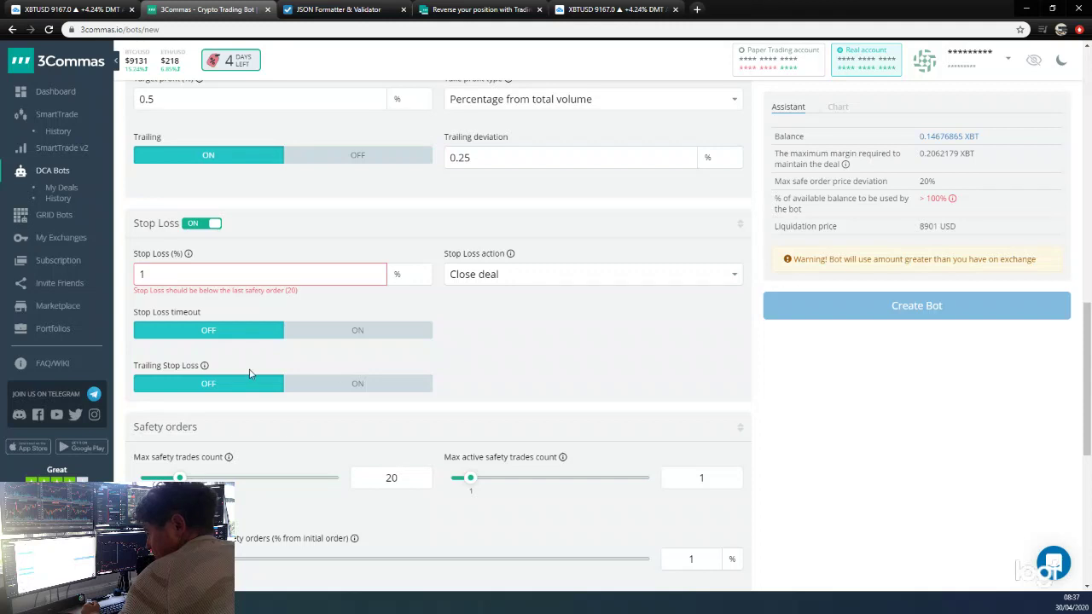
pyautogui.click(307, 384)
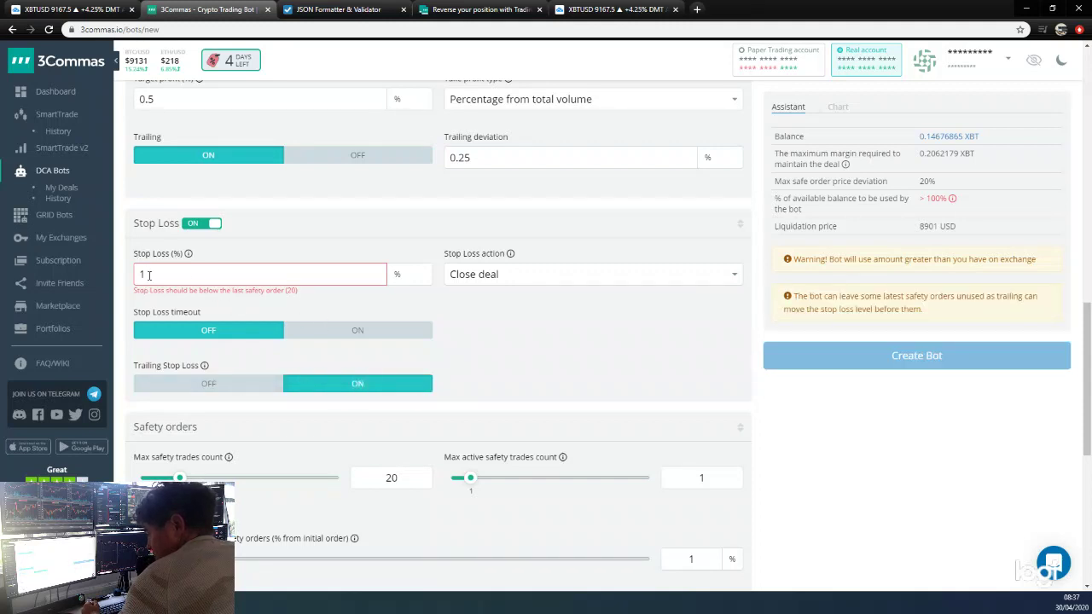
# - Set both the max safety trades count and the max active safety trades count to 0
pyautogui.scroll(-3, 557, 359)
pyautogui.moveTo(181, 308); pyautogui.dragTo(137, 308)
pyautogui.scroll(3, 322, 174)
pyautogui.scroll(-2, 316, 409)
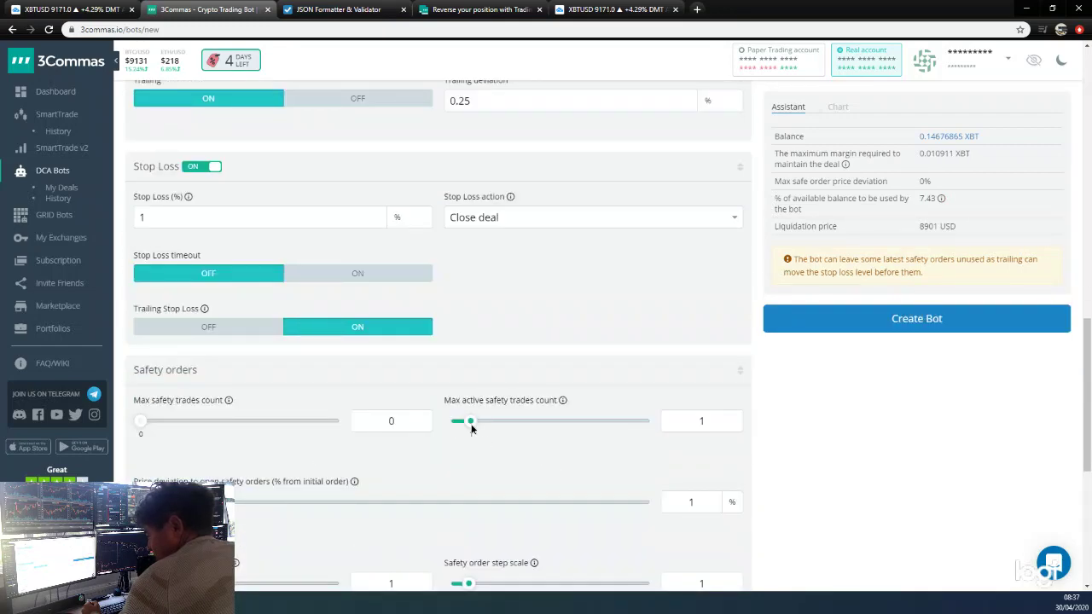
pyautogui.scroll(-5, 565, 403)
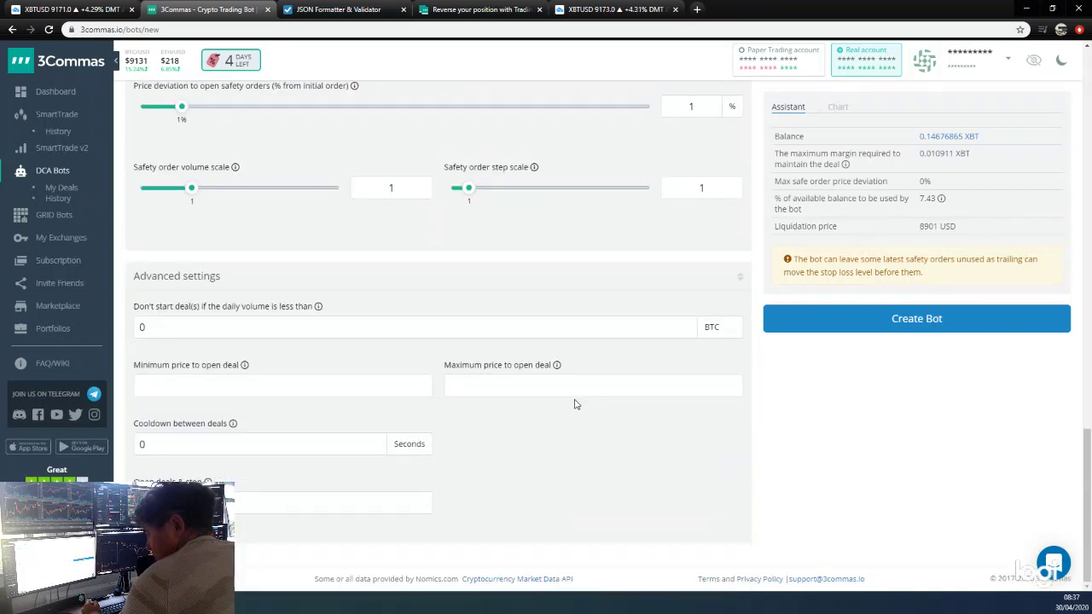
# - Review the bot's complete configuration, from the main settings and strategy through take profit, stop loss and safety orders
pyautogui.scroll(10, 555, 475)
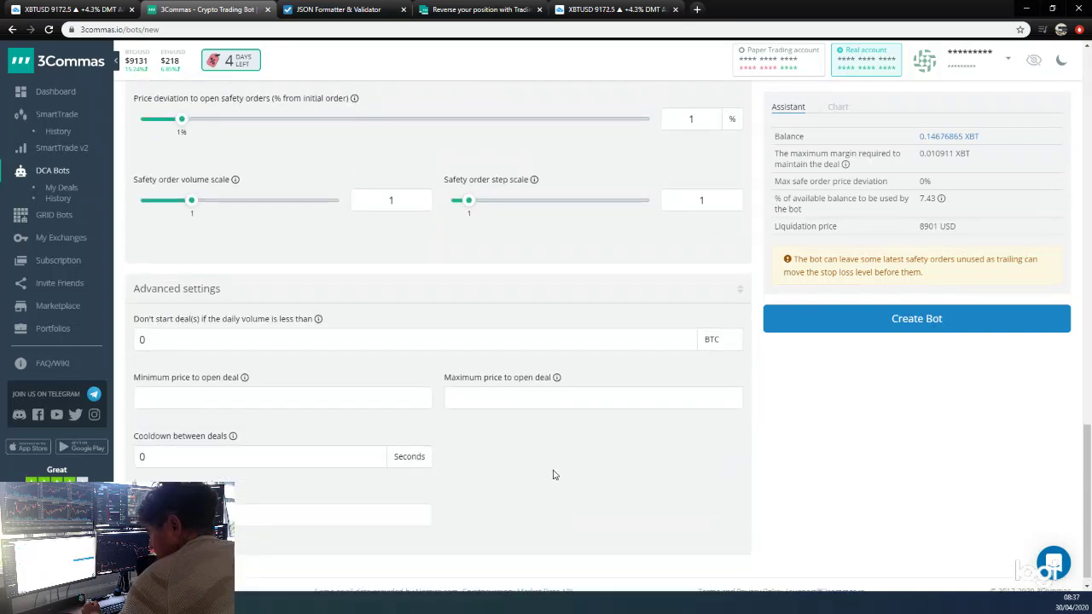
pyautogui.scroll(3, 436, 410)
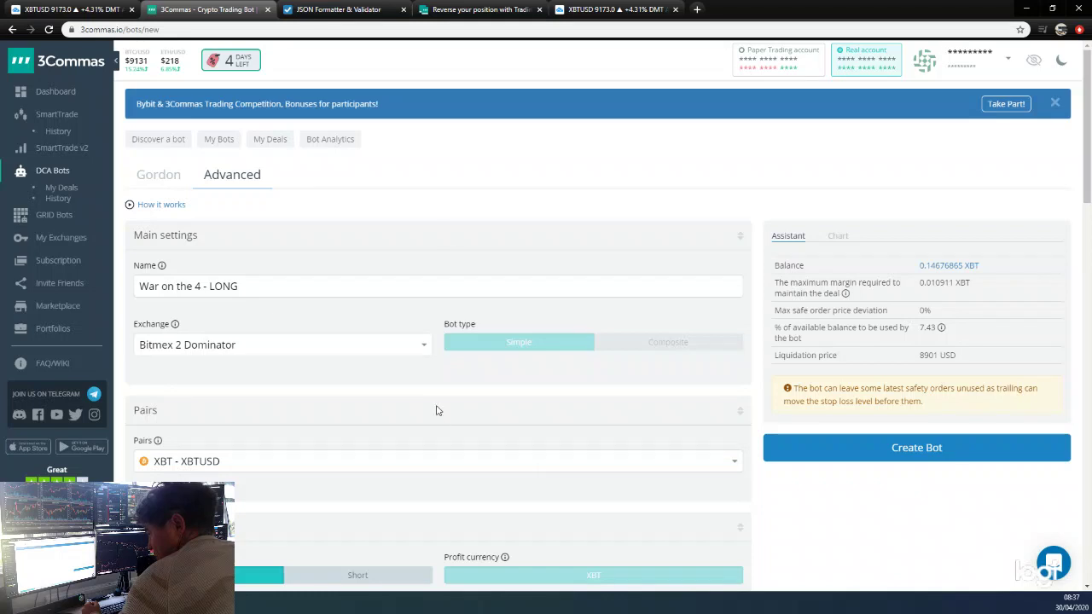
pyautogui.scroll(-2, 458, 223)
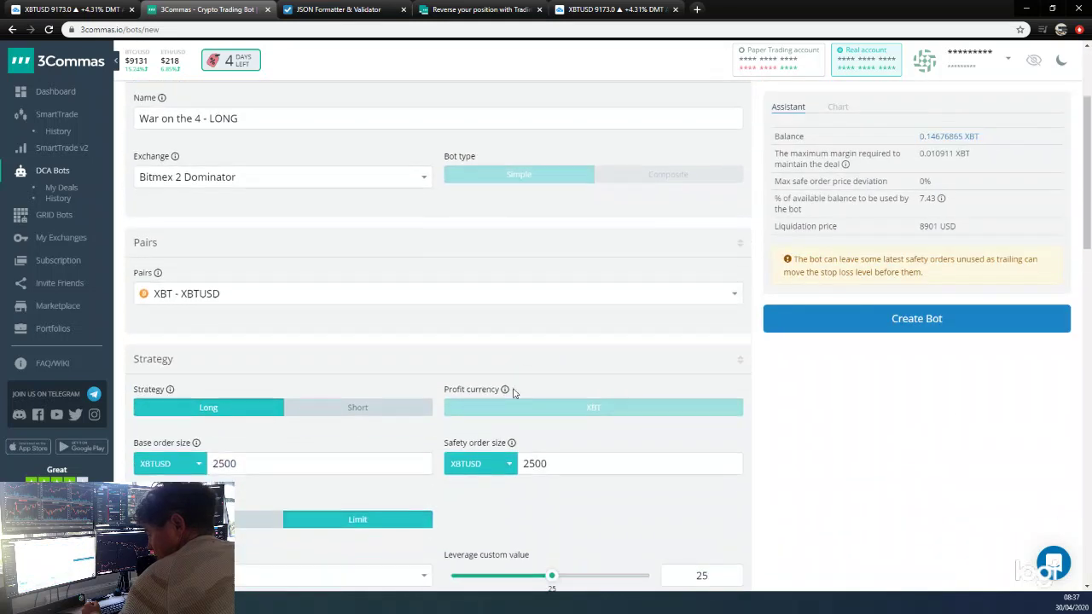
pyautogui.scroll(-2, 312, 444)
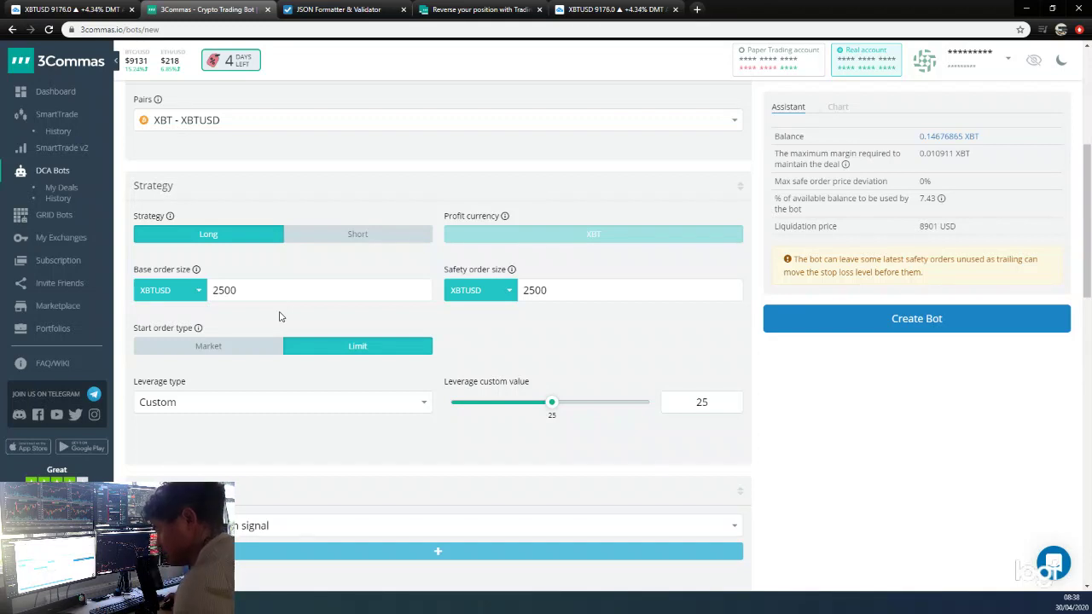
pyautogui.scroll(-2, 406, 420)
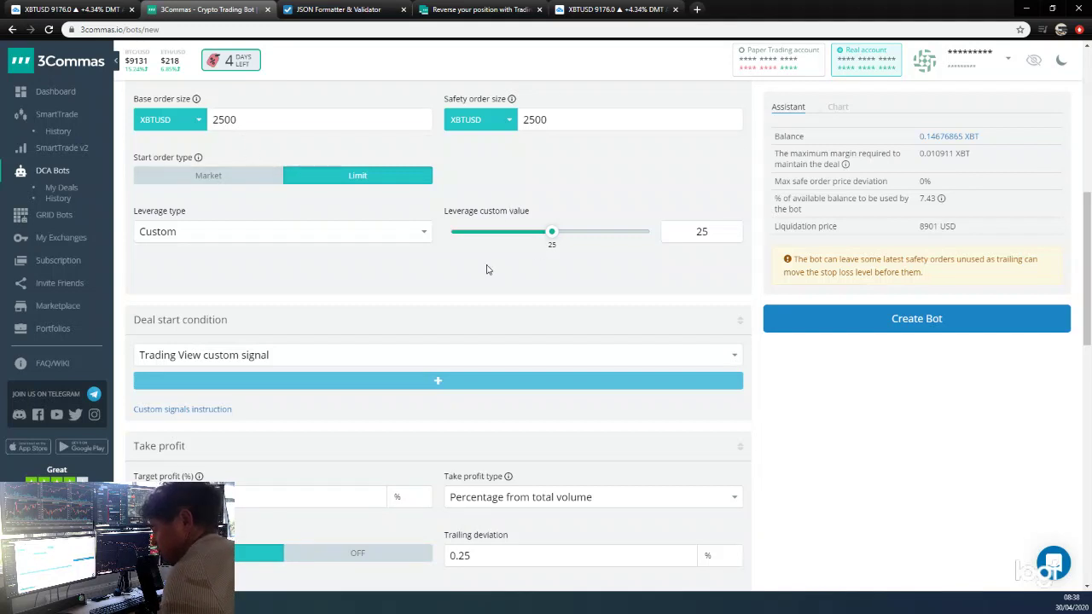
pyautogui.scroll(-1, 427, 338)
pyautogui.scroll(-1, 418, 400)
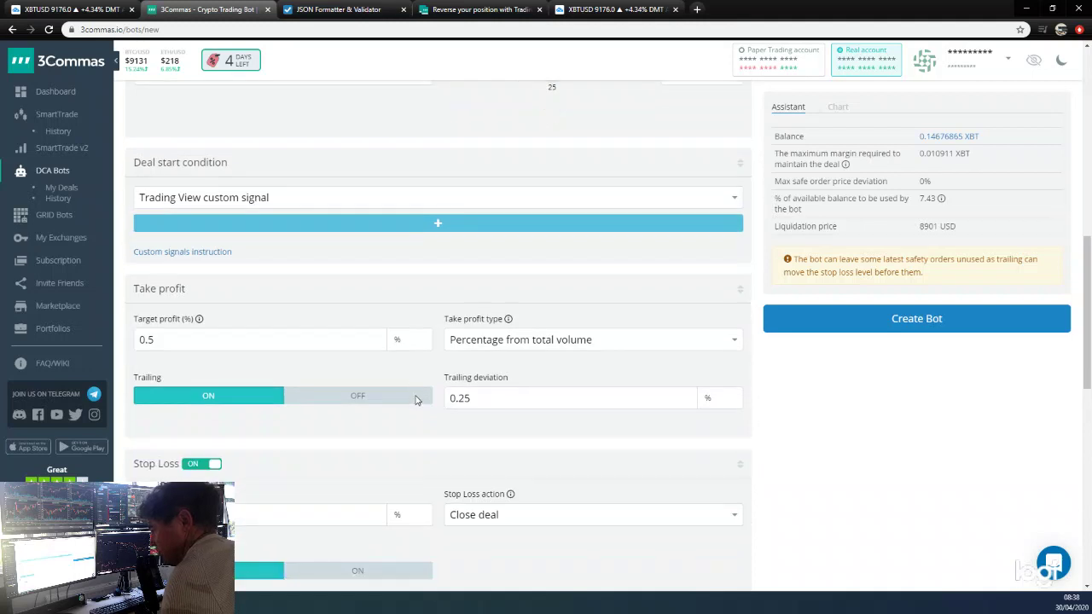
pyautogui.doubleClick(169, 327)
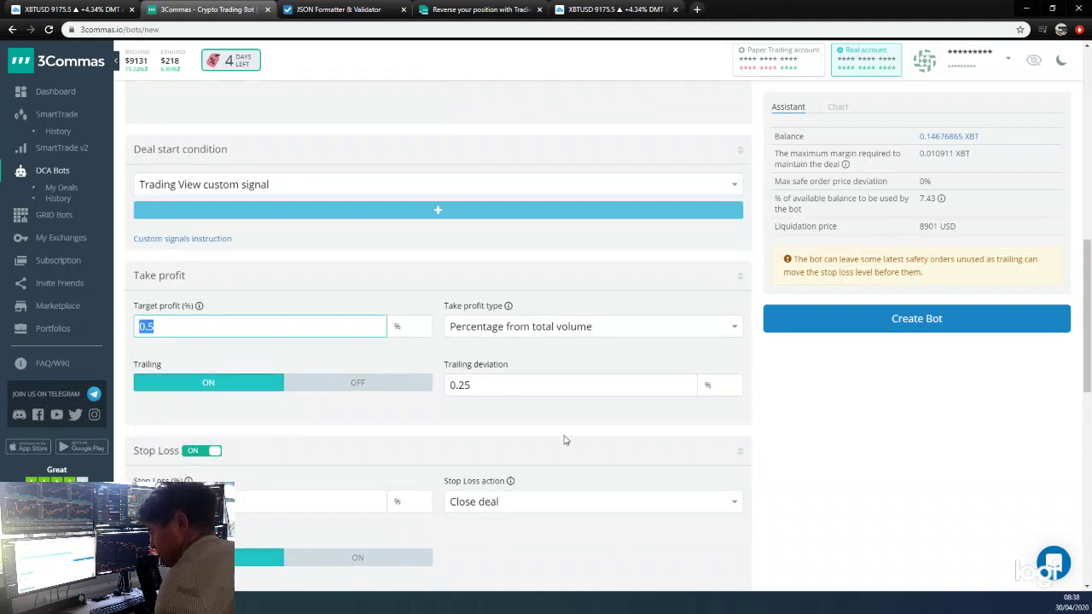
pyautogui.doubleClick(504, 385)
pyautogui.click(394, 434)
pyautogui.scroll(-1, 394, 434)
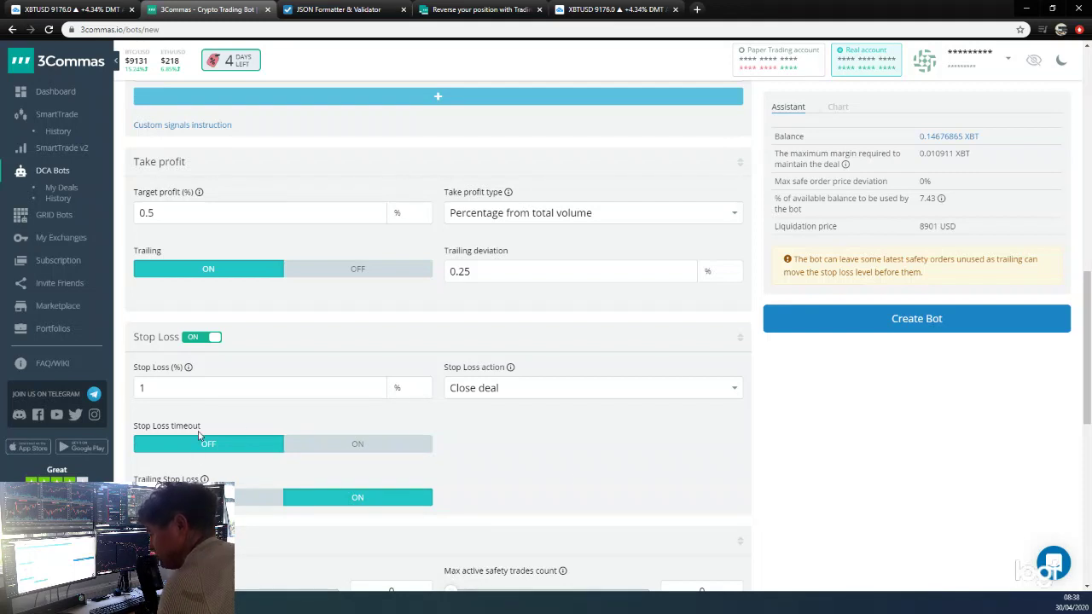
pyautogui.scroll(-5, 606, 436)
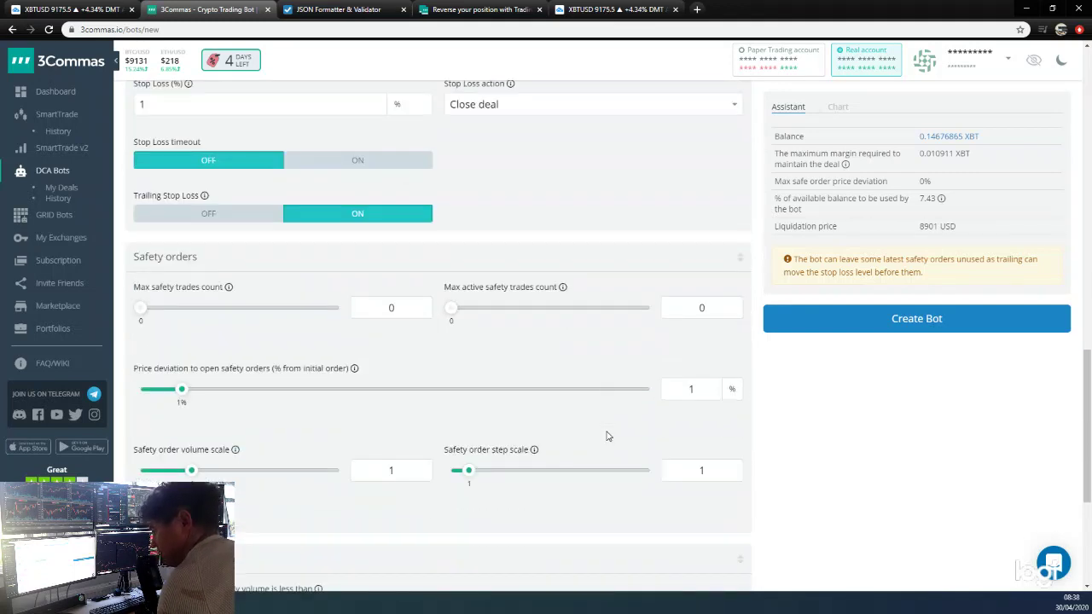
# - Create the long bot without starting it, and open a copy of it for editing
pyautogui.click(936, 313)
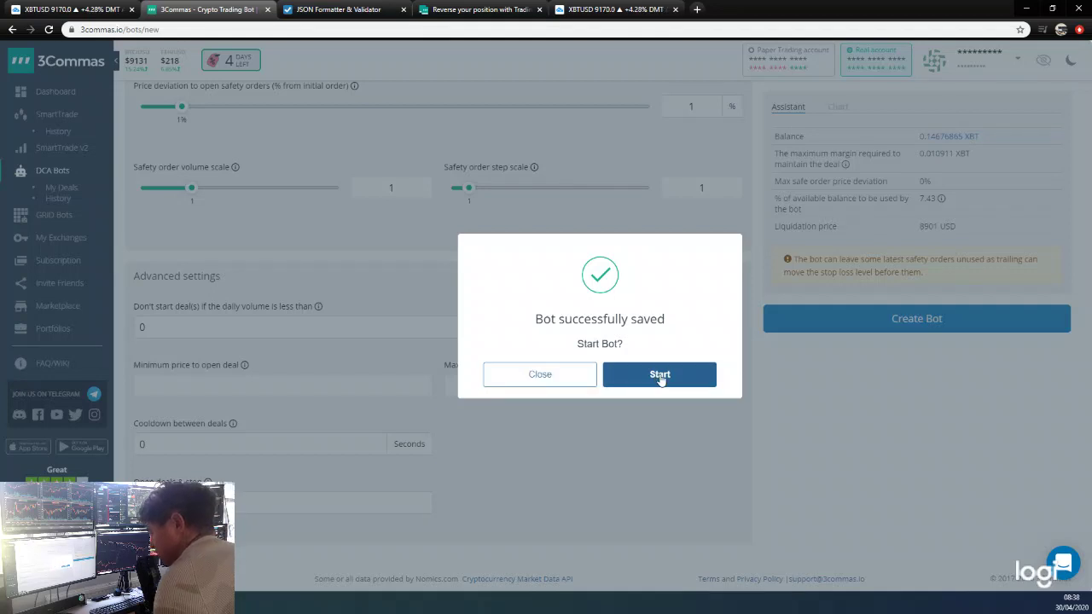
pyautogui.click(550, 383)
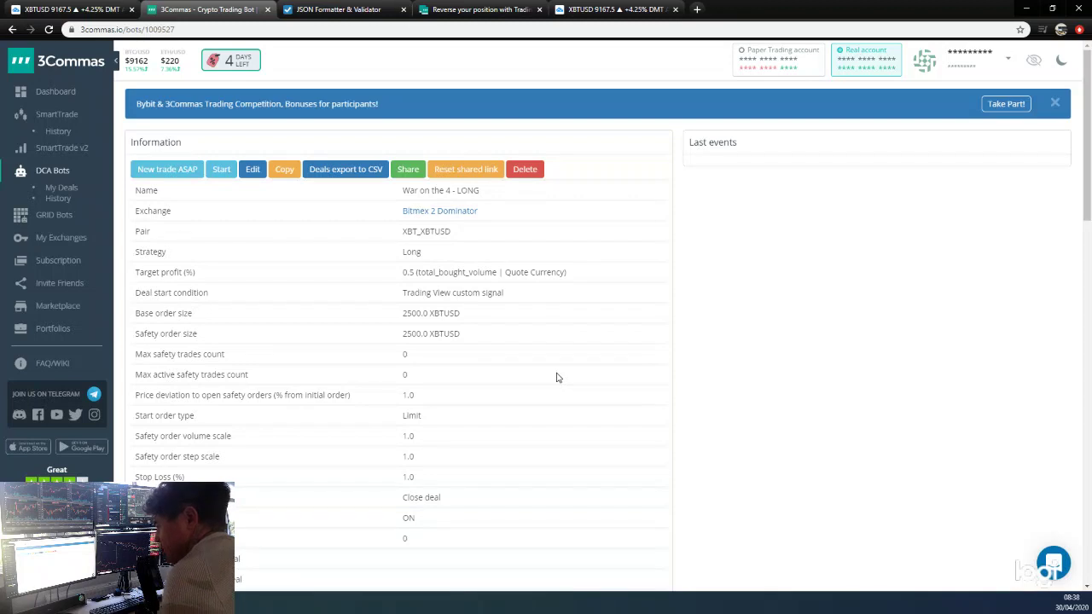
pyautogui.click(285, 172)
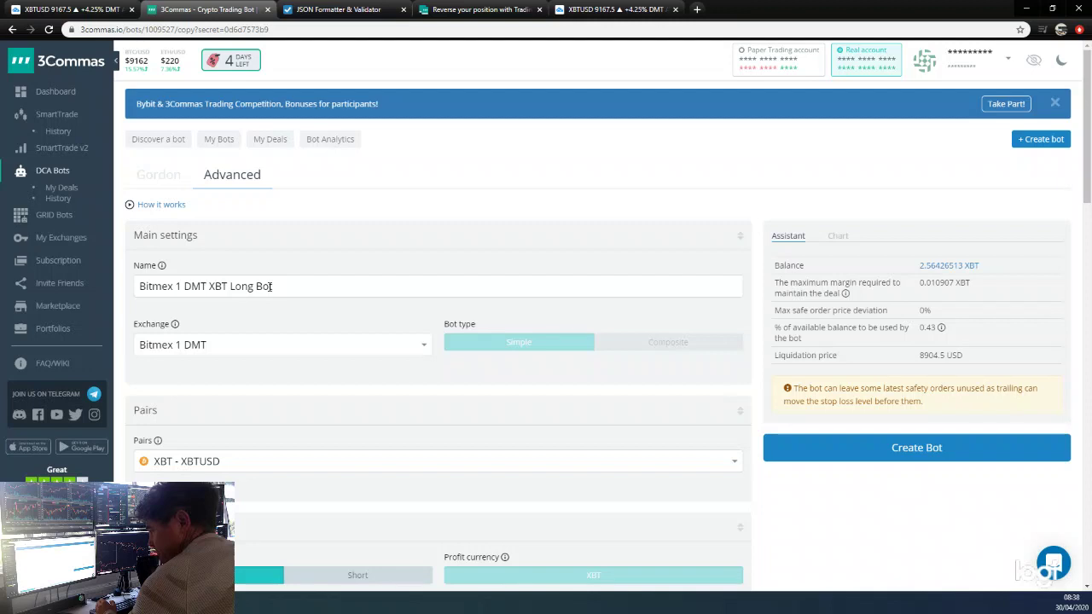
# - Set the copied bot's exchange to Bitmex 2 Dominator and name it "War on the 4 - SHORT"
pyautogui.click(250, 353)
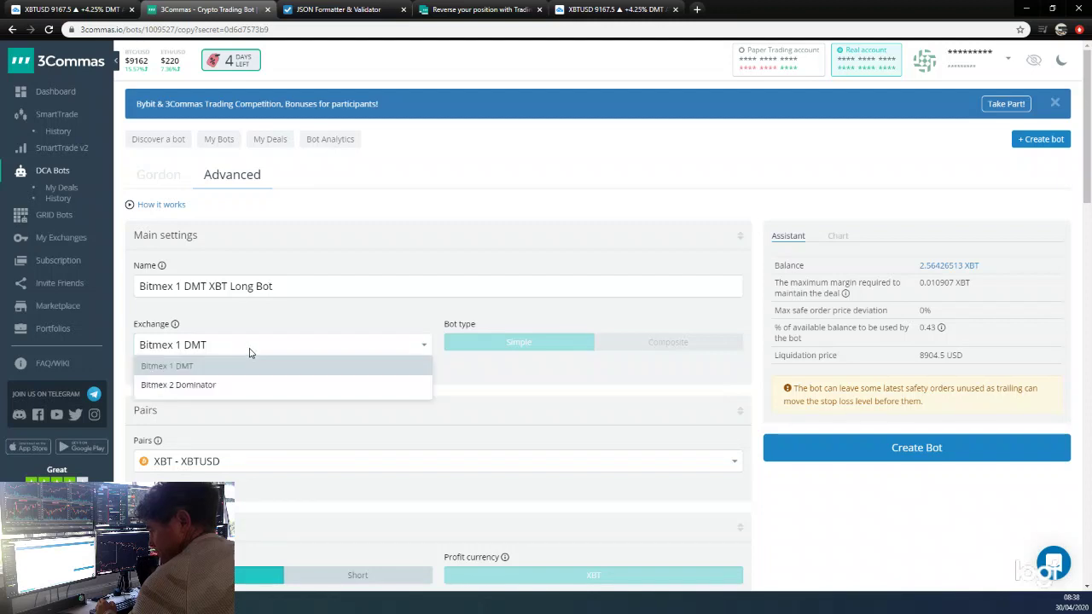
pyautogui.click(202, 386)
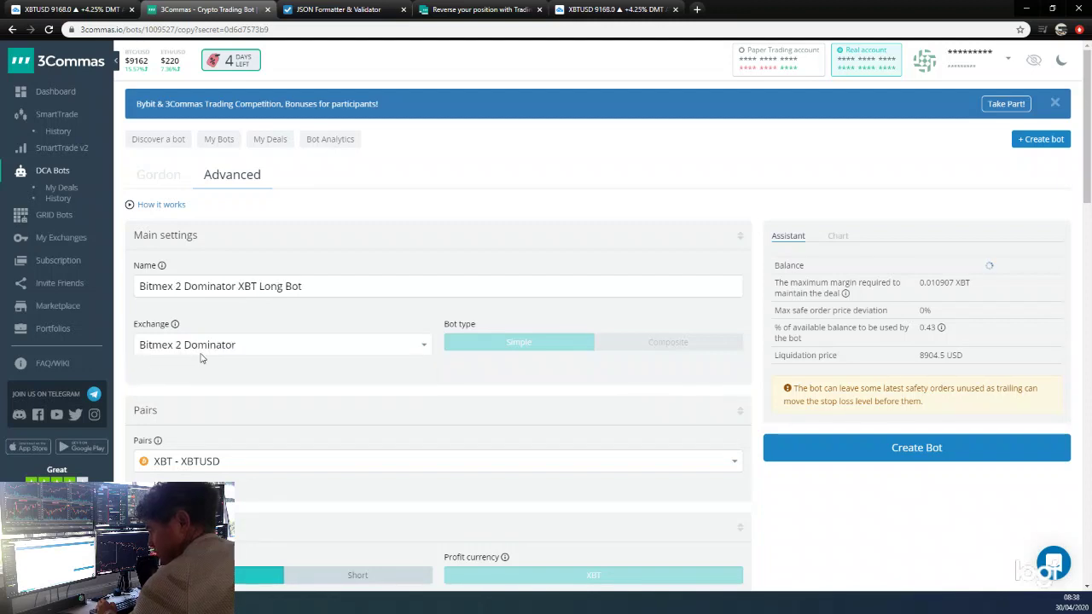
pyautogui.tripleClick(325, 283)
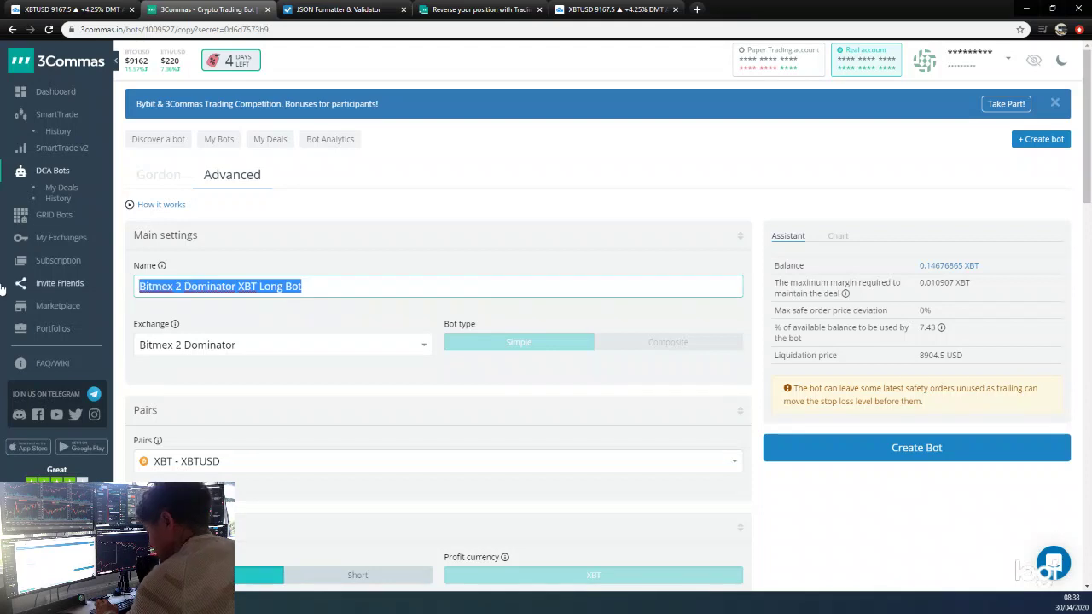
pyautogui.write('Wa r')
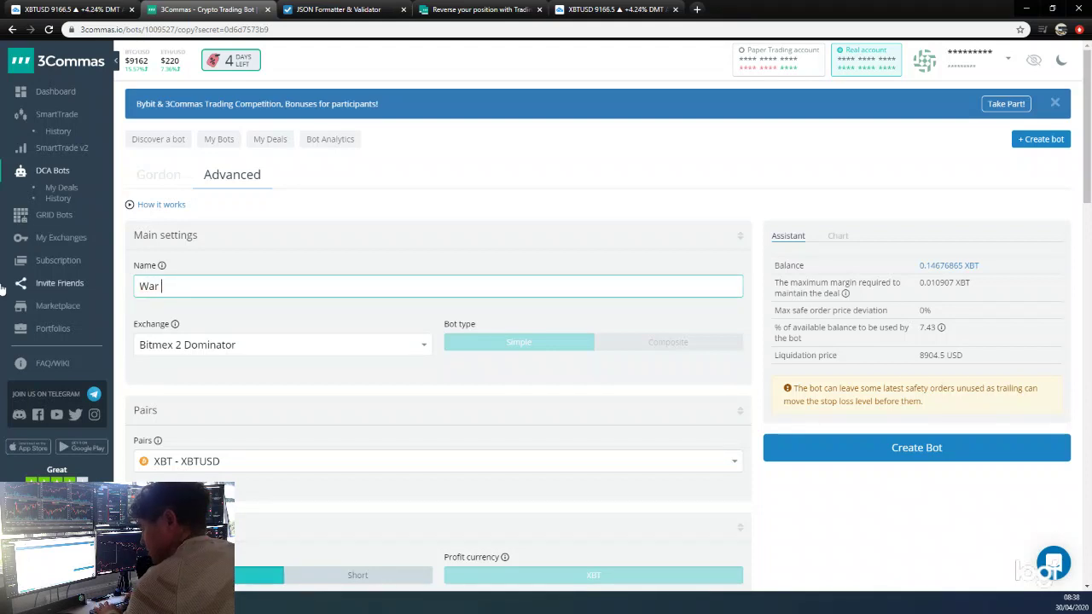
pyautogui.write(' on the 4')
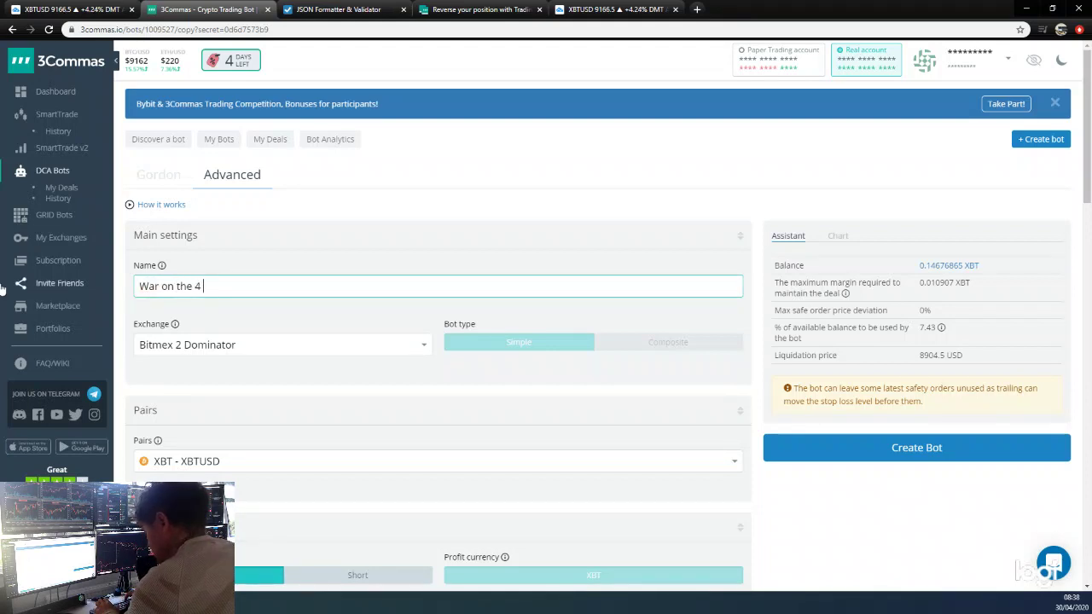
pyautogui.write(' - SH')
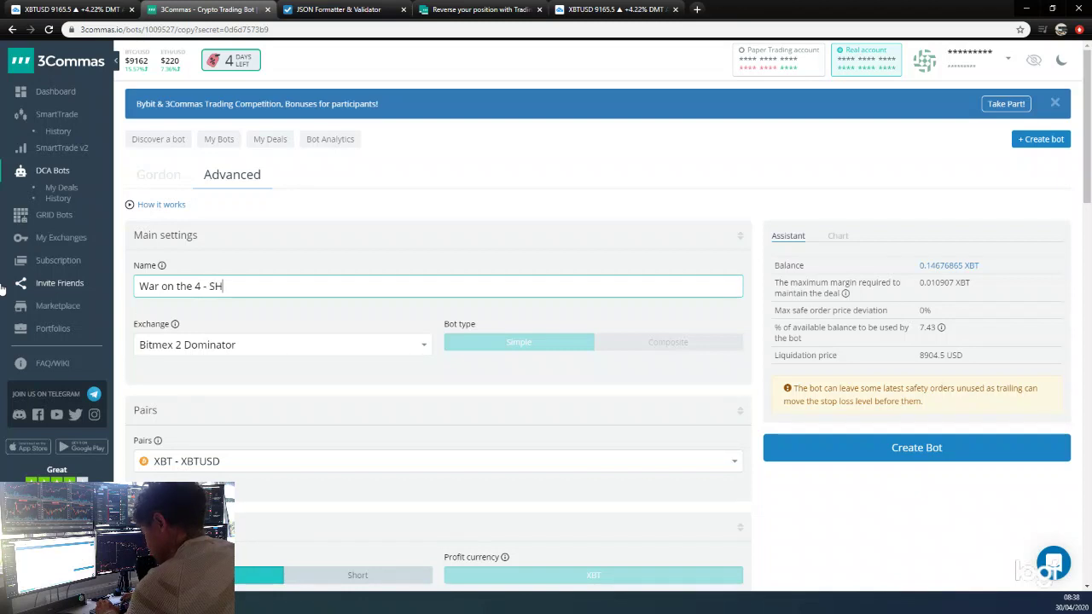
pyautogui.write('HORT')
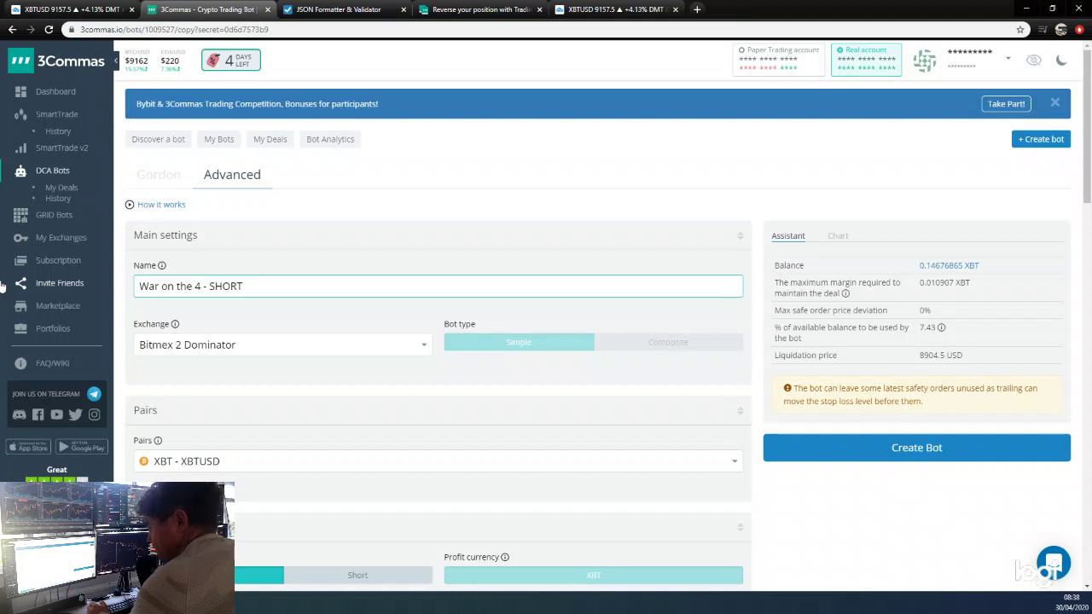
# - Change the copied bot's strategy to Short, keeping the name "War on the 4 - SHORT"
pyautogui.scroll(-1, 367, 230)
pyautogui.scroll(-3, 325, 298)
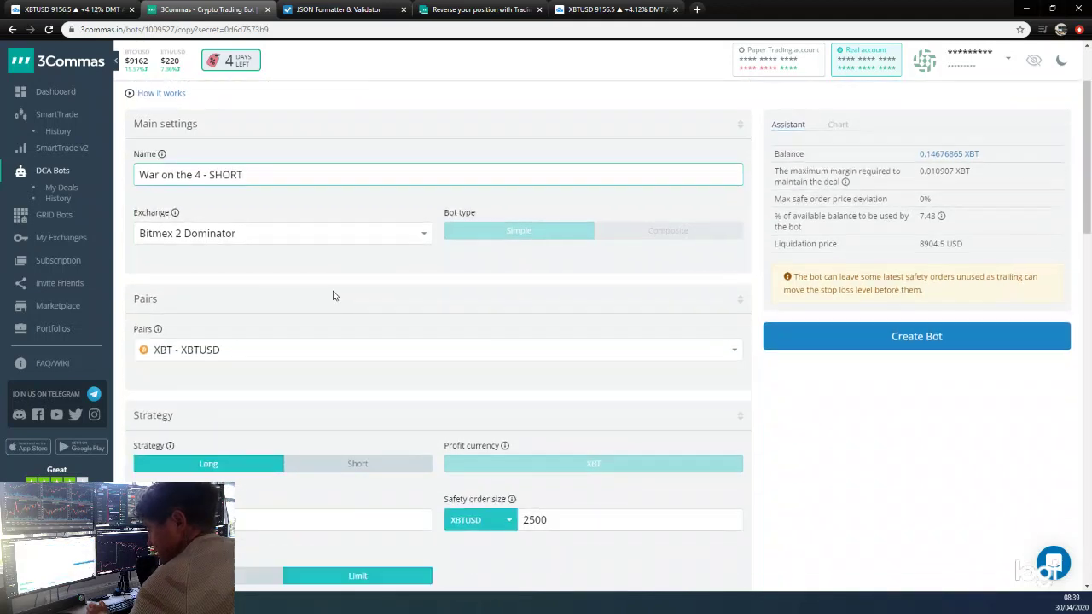
pyautogui.scroll(-2, 287, 265)
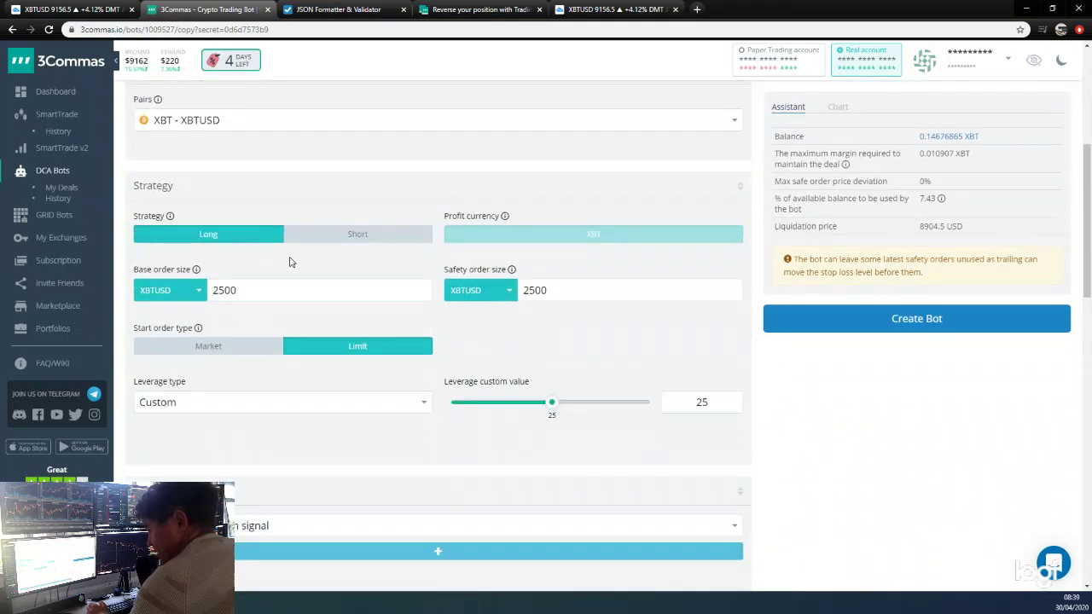
pyautogui.click(353, 233)
pyautogui.scroll(5, 363, 224)
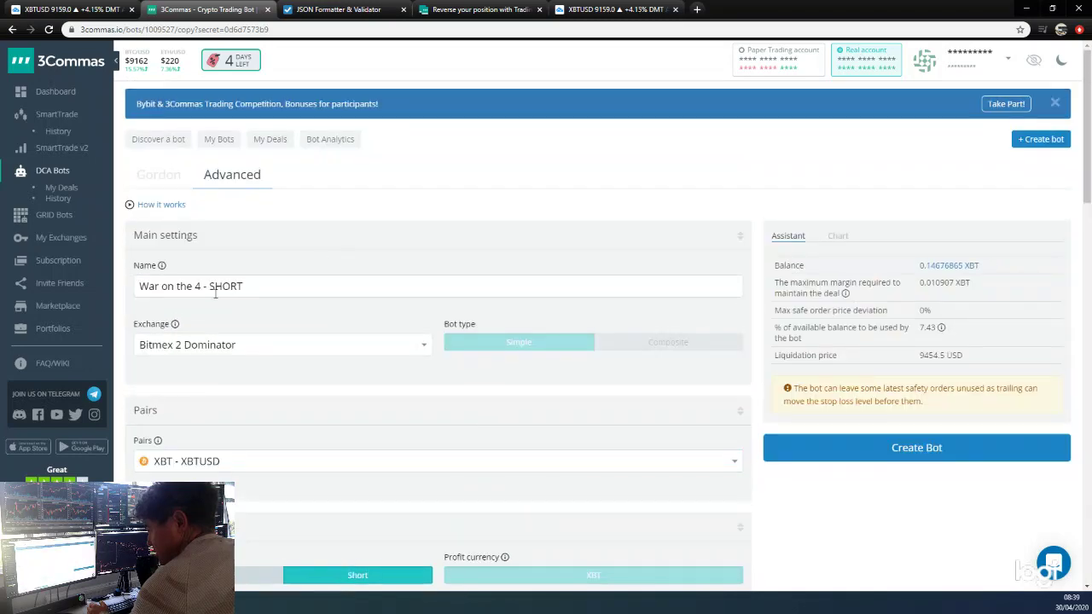
# - Check the short bot's remaining settings down to the advanced settings, then create the bot and start it
pyautogui.scroll(-6, 250, 320)
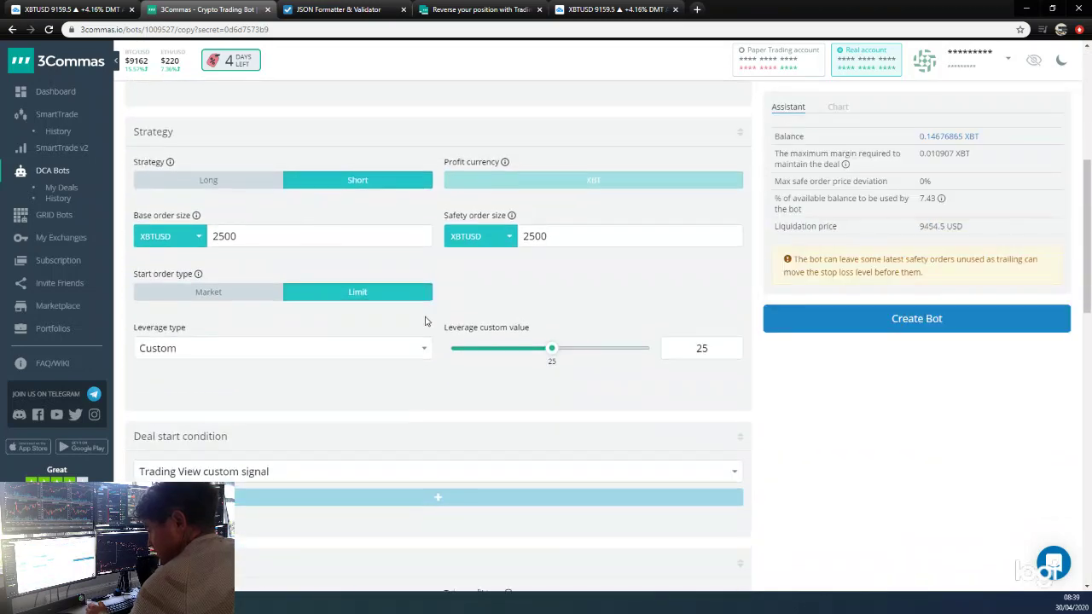
pyautogui.scroll(-2, 427, 320)
pyautogui.scroll(-5, 312, 404)
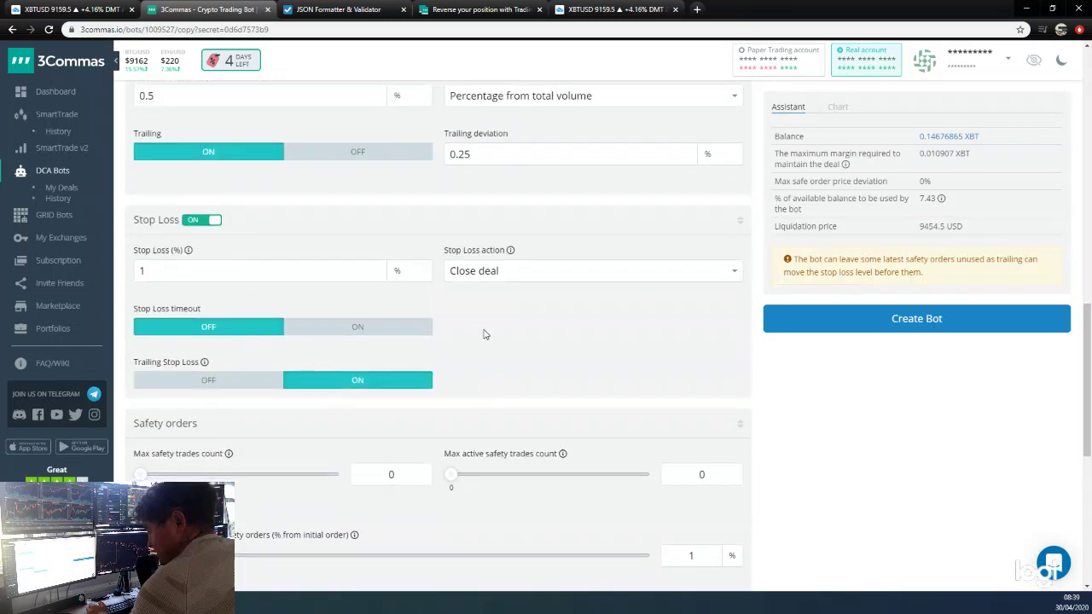
pyautogui.scroll(-2, 478, 333)
pyautogui.scroll(-2, 381, 337)
pyautogui.scroll(-2, 384, 382)
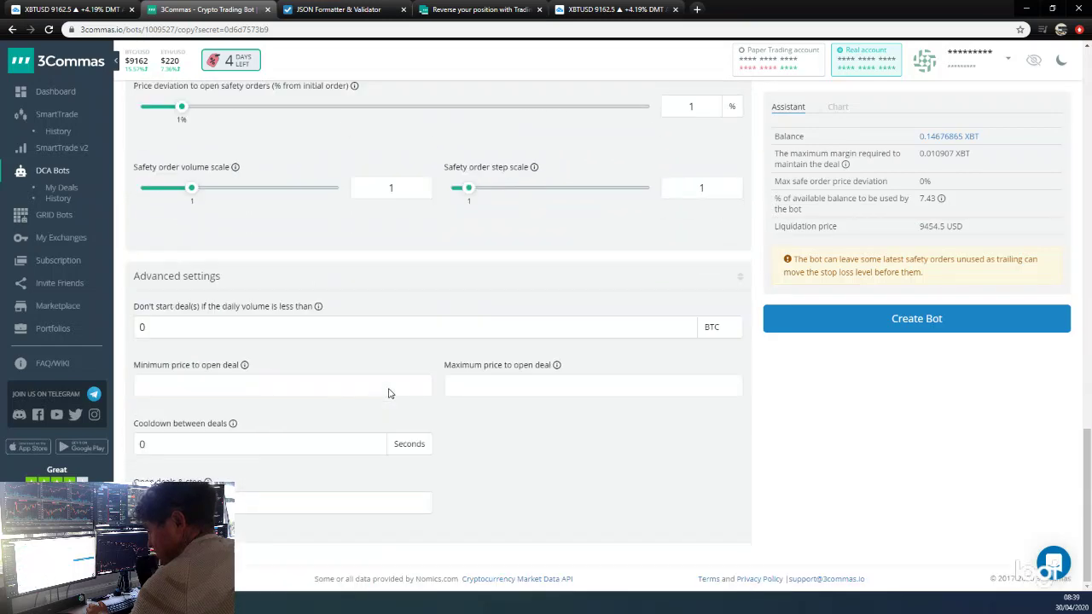
pyautogui.click(886, 318)
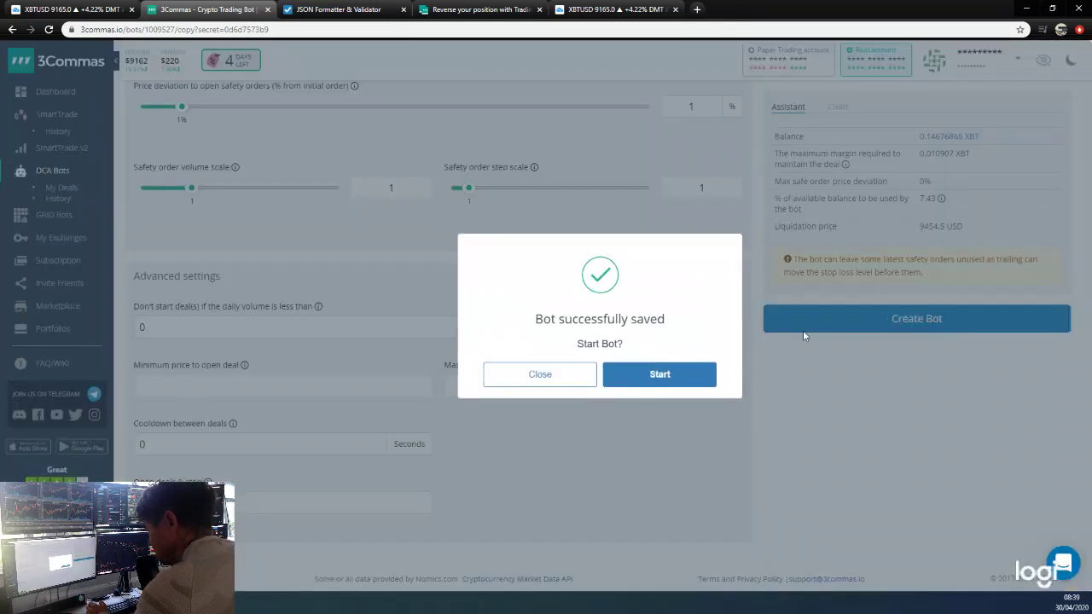
pyautogui.click(644, 373)
pyautogui.click(629, 372)
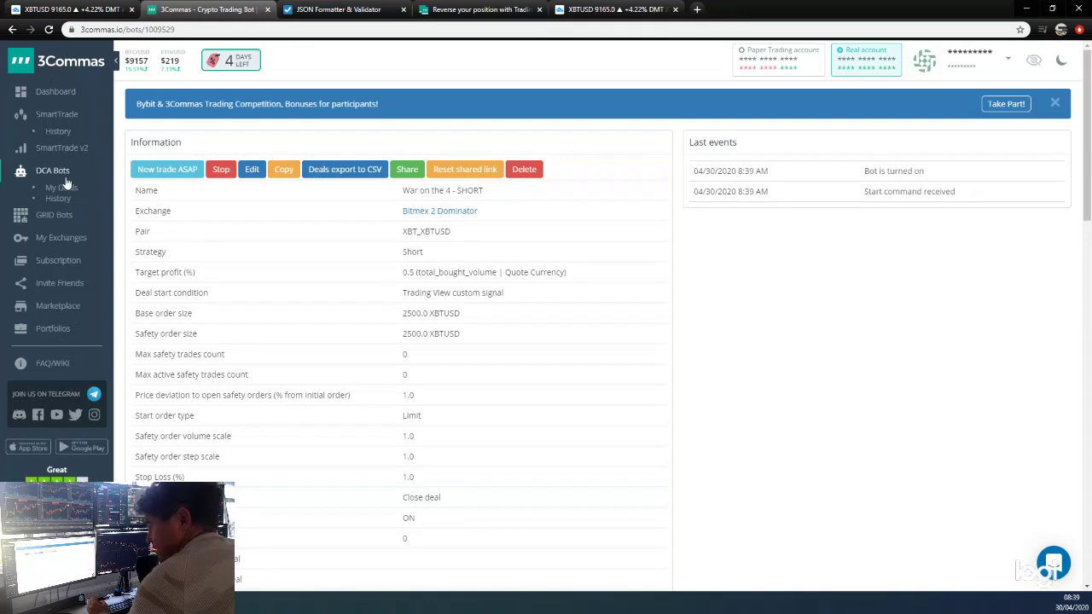
# - Turn off the "War on the 4 - SHORT" bot in the list of DCA bots
pyautogui.click(65, 186)
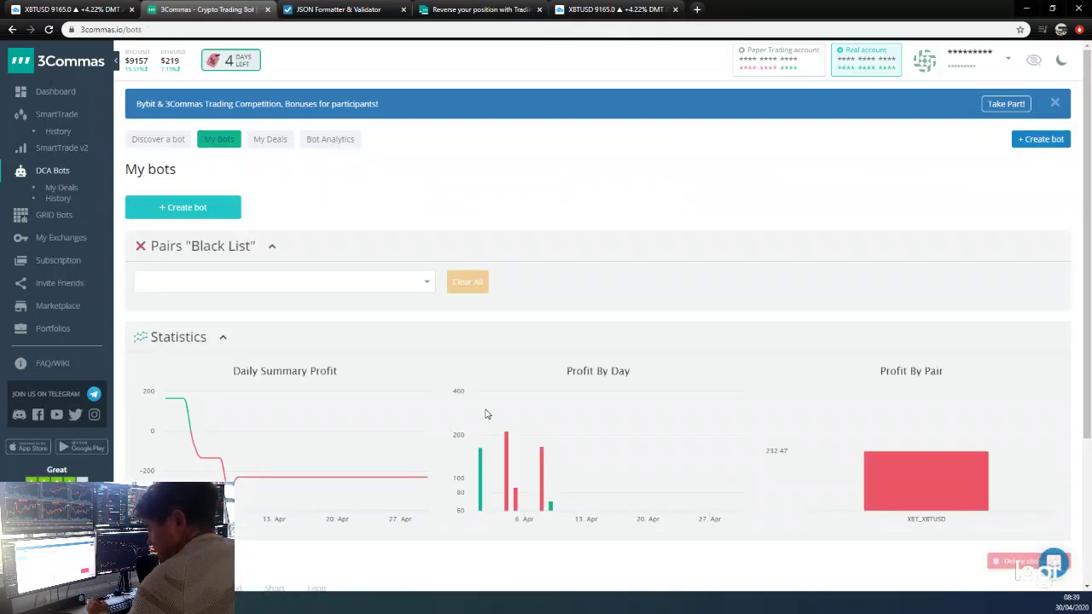
pyautogui.scroll(-3, 485, 414)
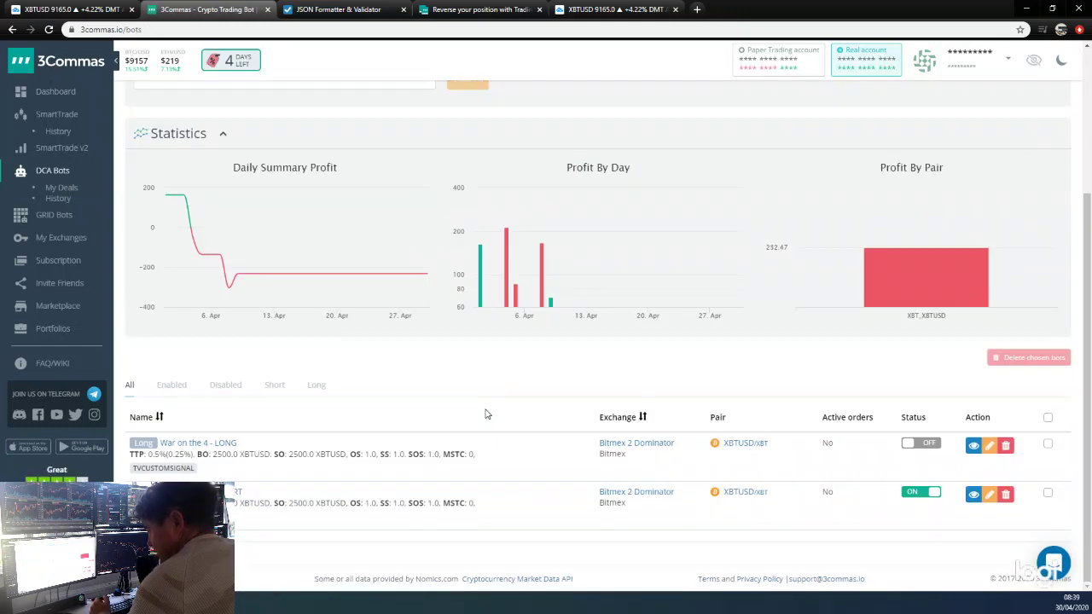
pyautogui.click(915, 493)
pyautogui.click(647, 377)
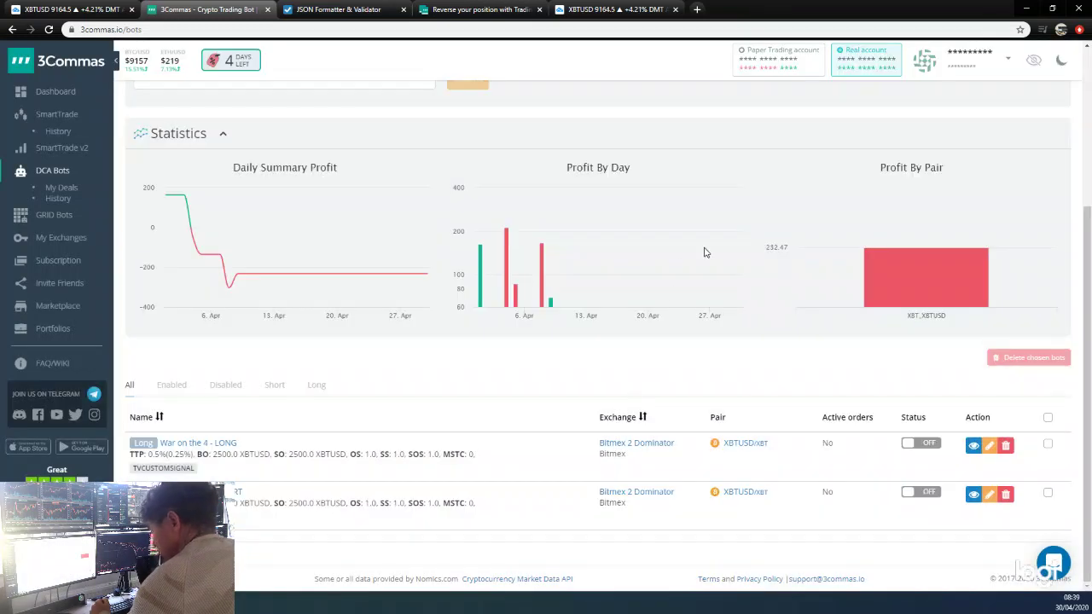
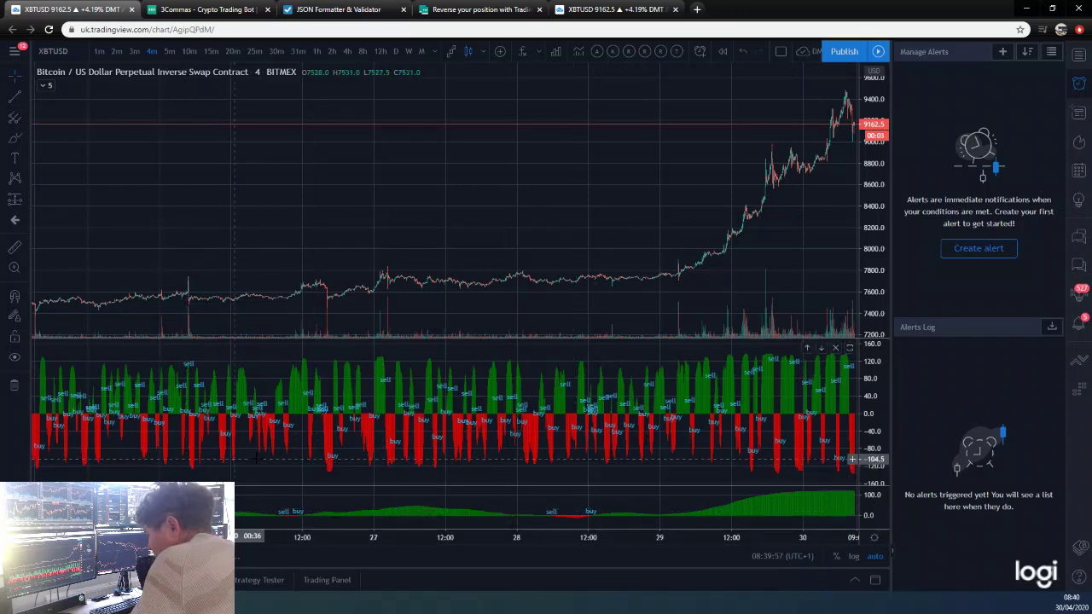
# - In TradingView, set up a new XBTUSD alert on the second Dominator indicator's Long condition, triggering Once Per Bar Close
pyautogui.scroll(2, 516, 267)
pyautogui.scroll(3, 516, 267)
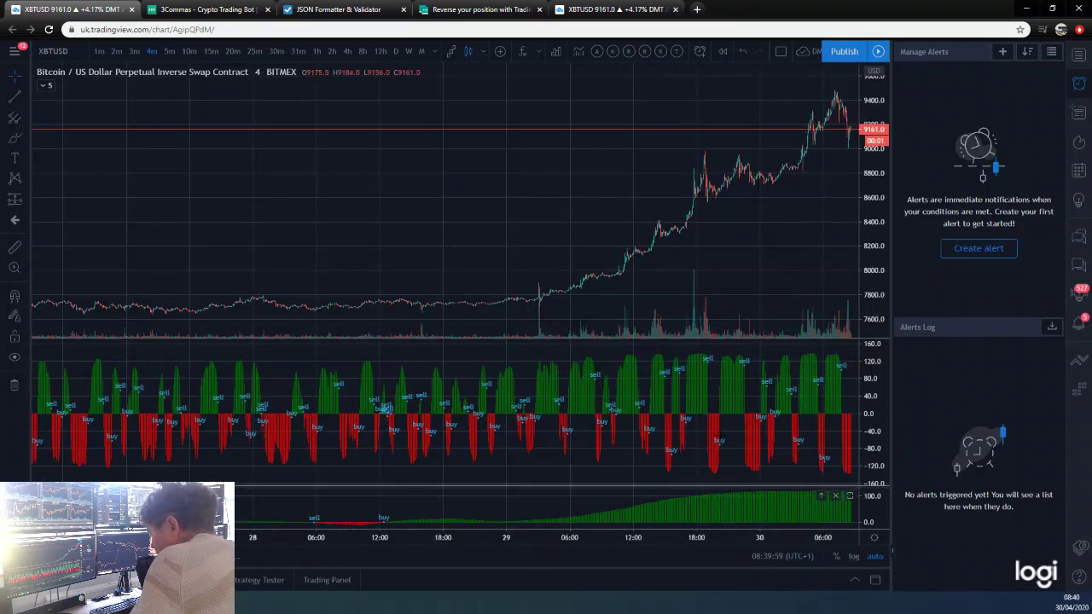
pyautogui.scroll(1, 674, 339)
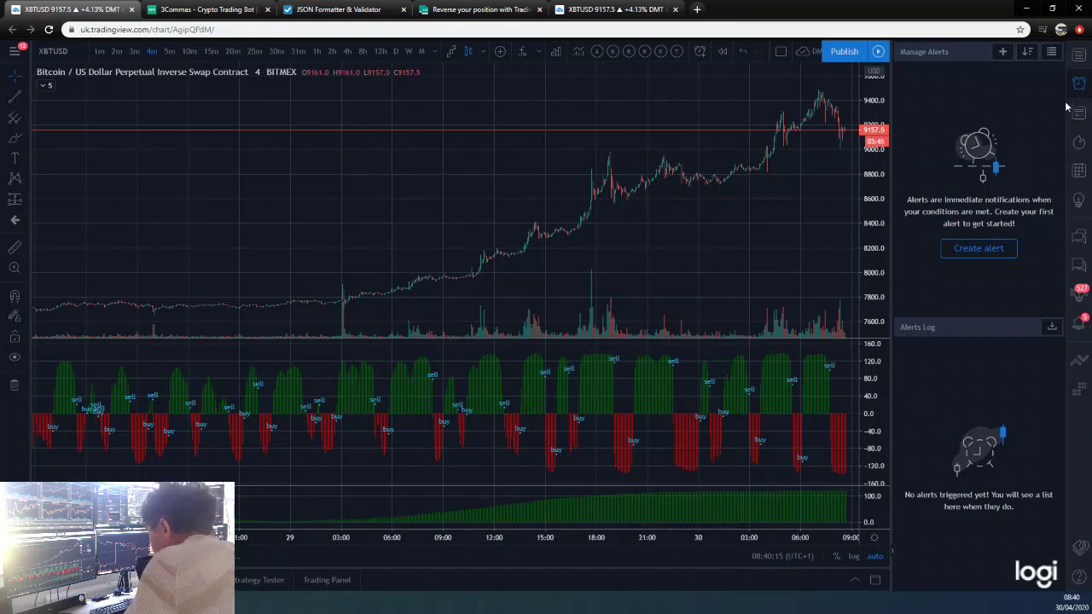
pyautogui.click(1004, 53)
pyautogui.click(573, 158)
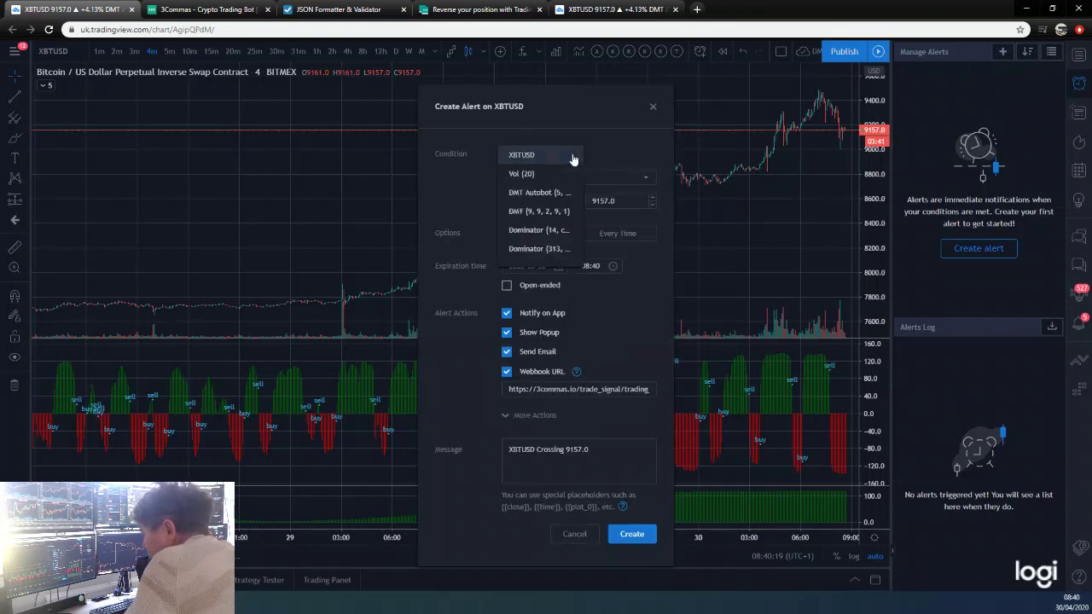
pyautogui.click(552, 250)
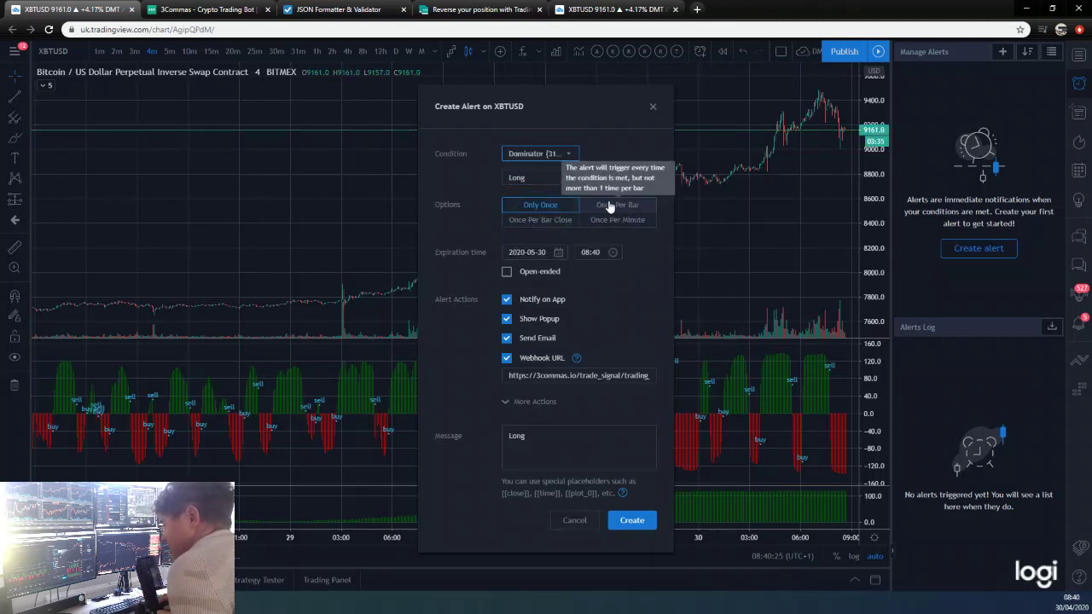
pyautogui.click(550, 222)
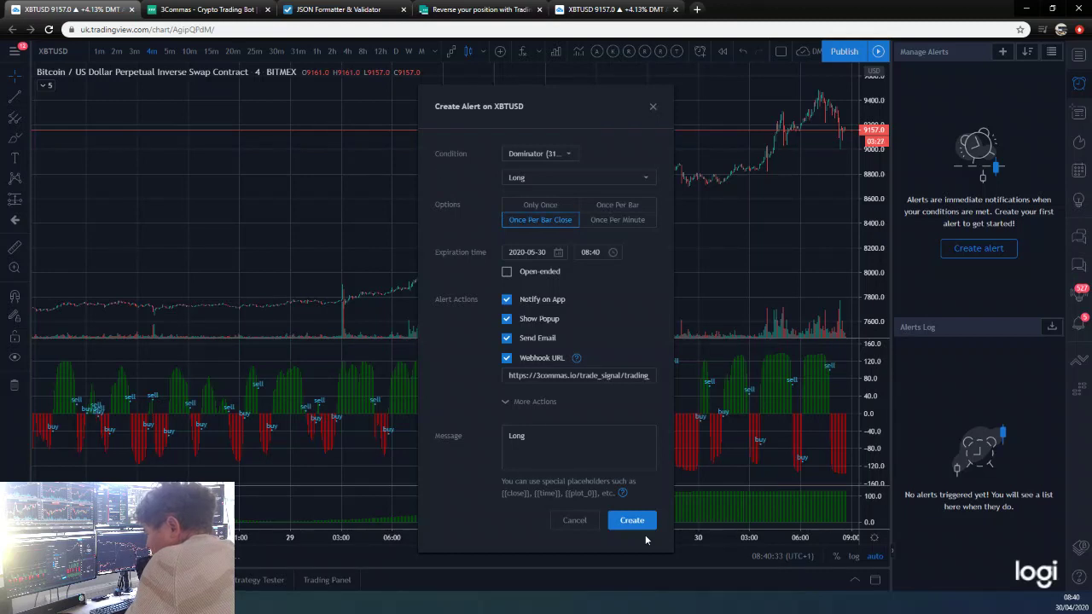
# - Check the alert's message and its additional sound and email-to-SMS actions
pyautogui.click(570, 439)
pyautogui.hotkey('ctrl', 'a')
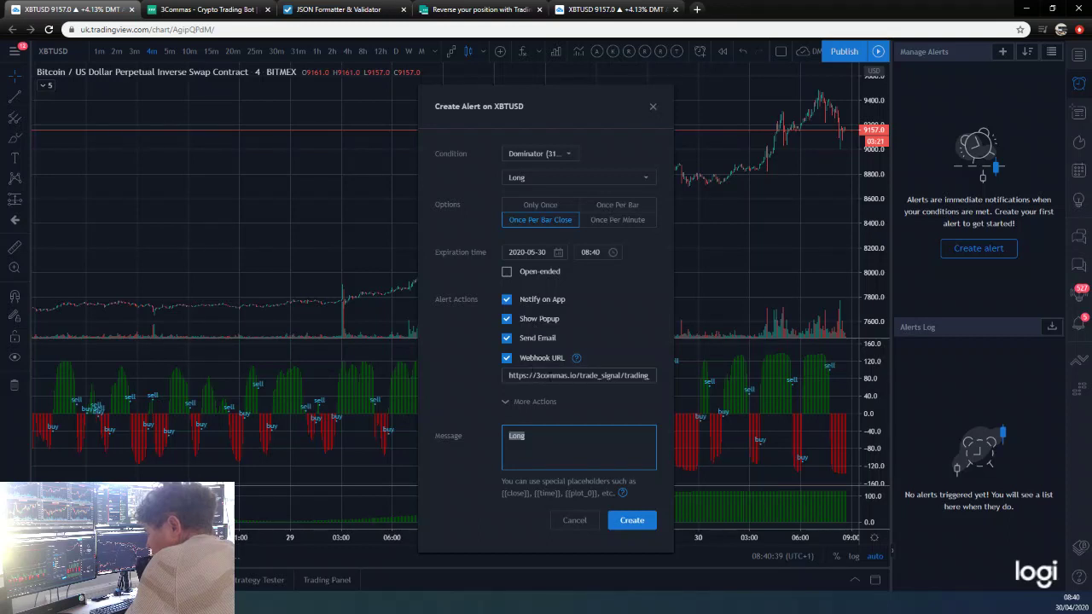
pyautogui.click(513, 401)
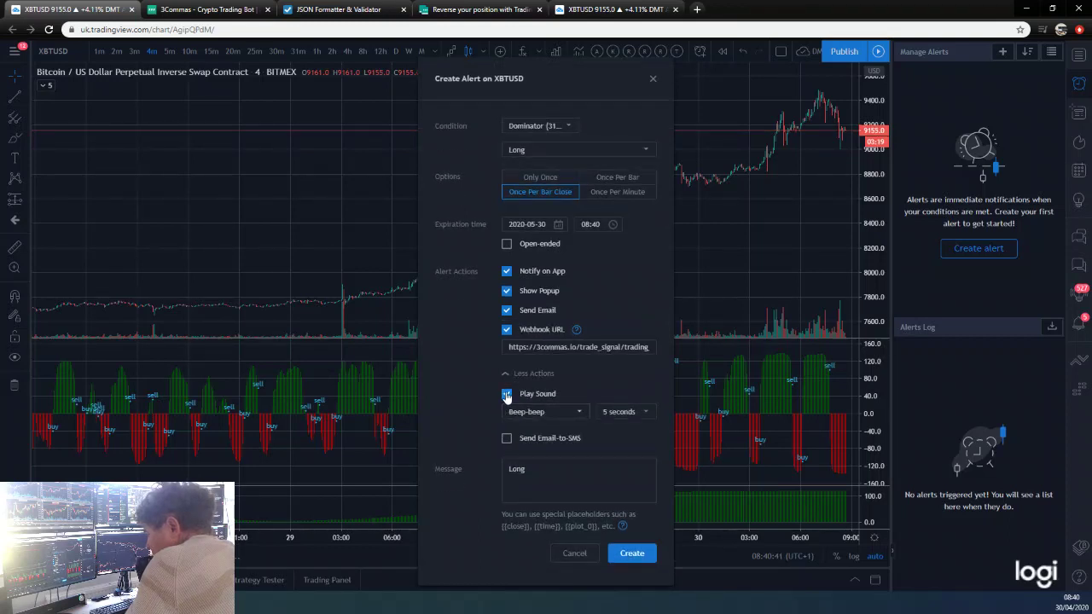
pyautogui.click(507, 374)
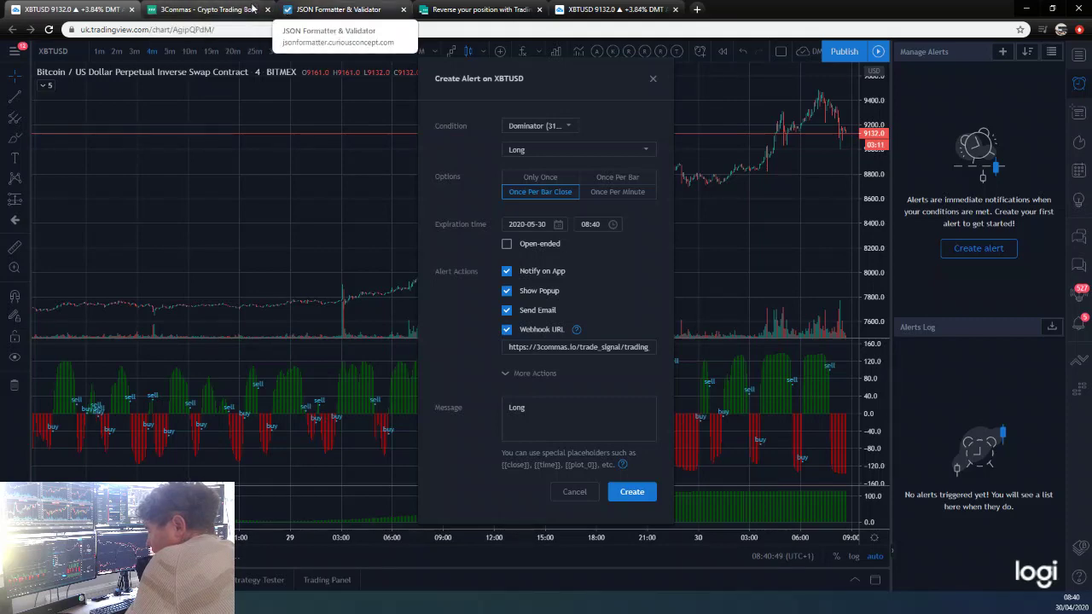
# - In 3Commas, open the "War on the 4 - LONG" bot and examine its JSON messages for starting and closing deals
pyautogui.click(207, 8)
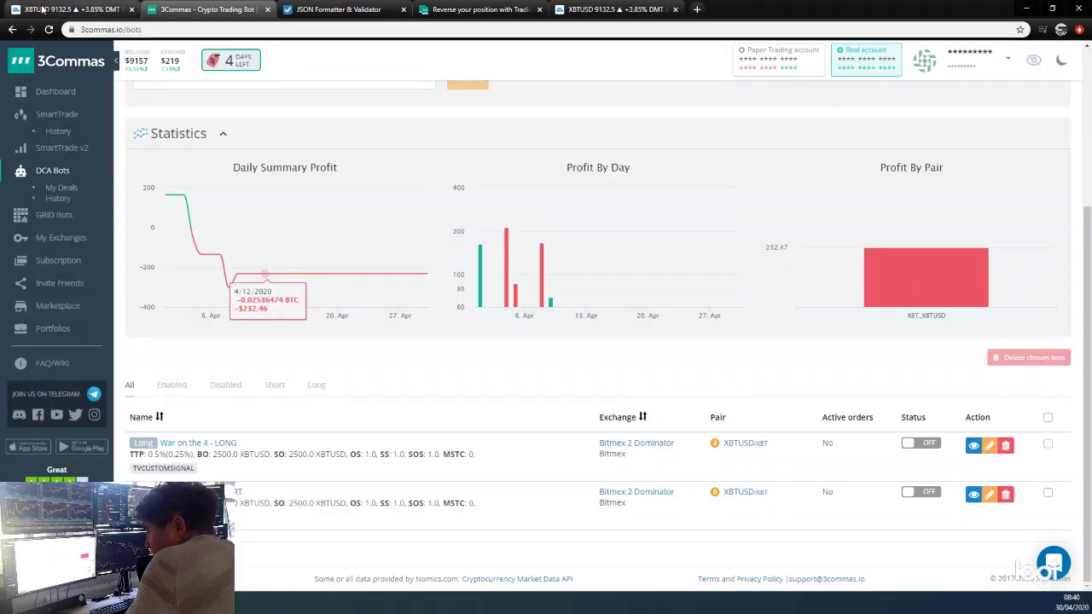
pyautogui.click(58, 8)
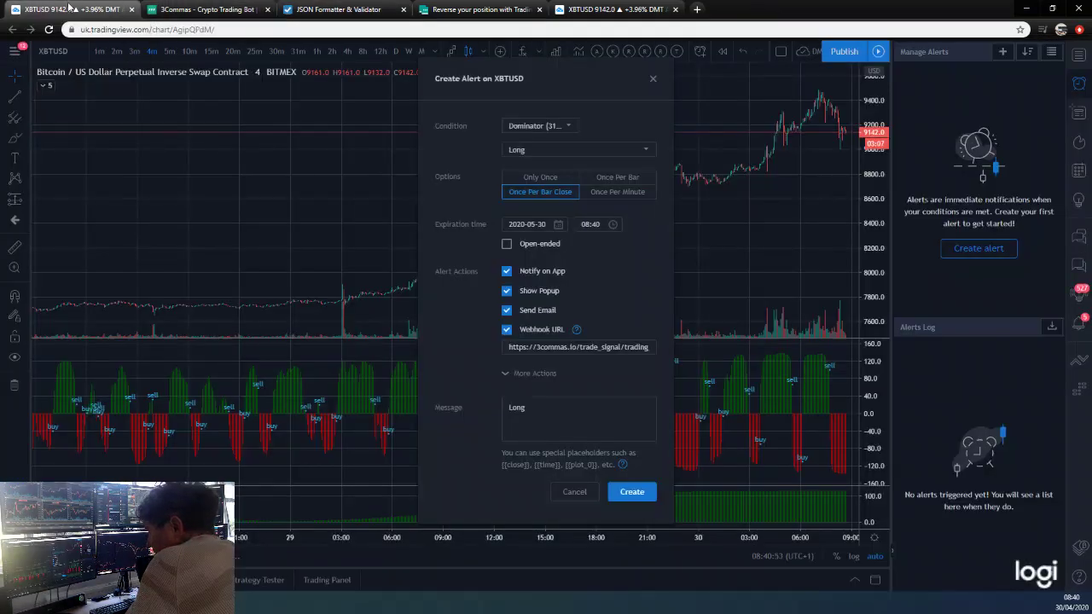
pyautogui.click(207, 9)
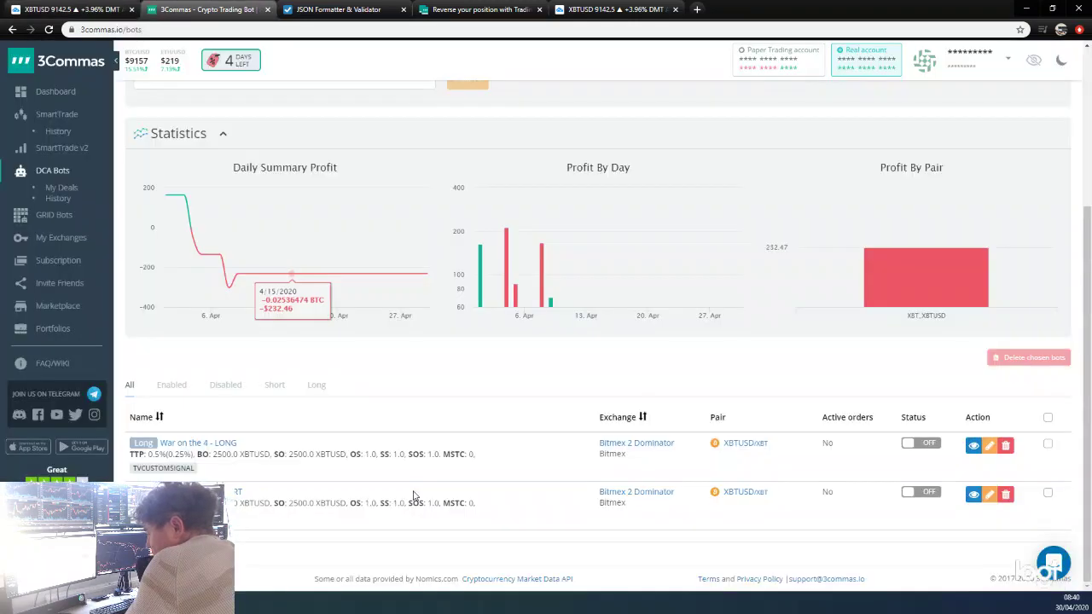
pyautogui.click(198, 442)
pyautogui.scroll(-2, 533, 376)
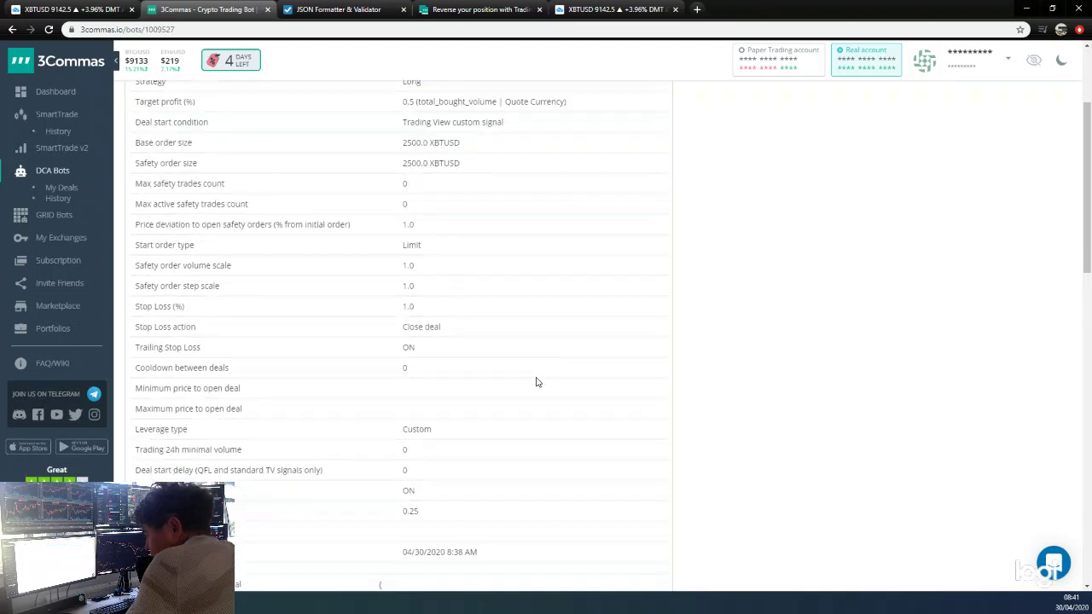
pyautogui.scroll(-6, 535, 381)
pyautogui.scroll(2, 535, 382)
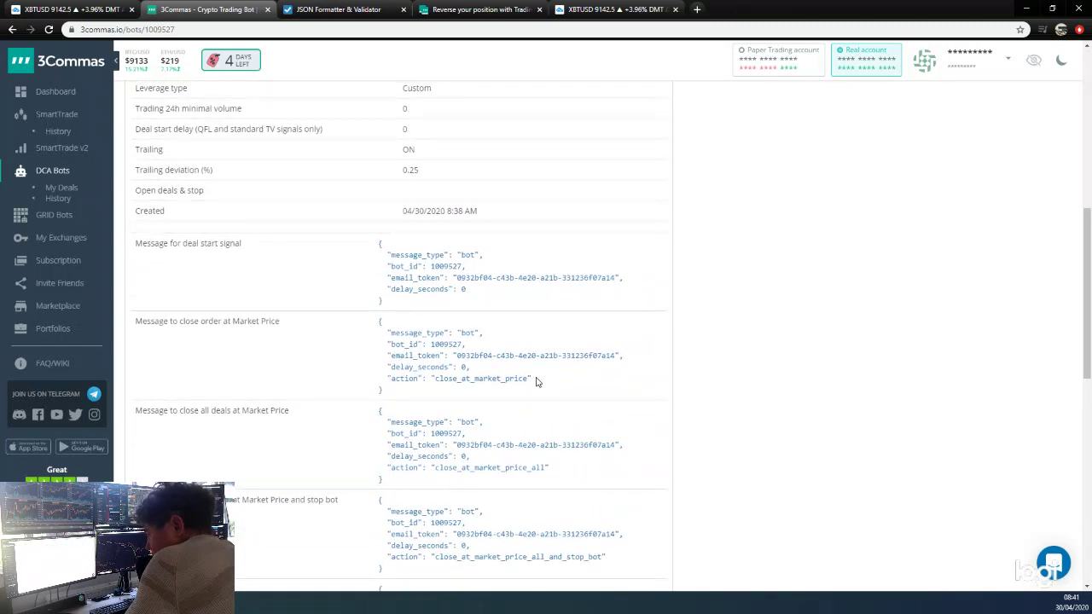
pyautogui.scroll(-1, 536, 381)
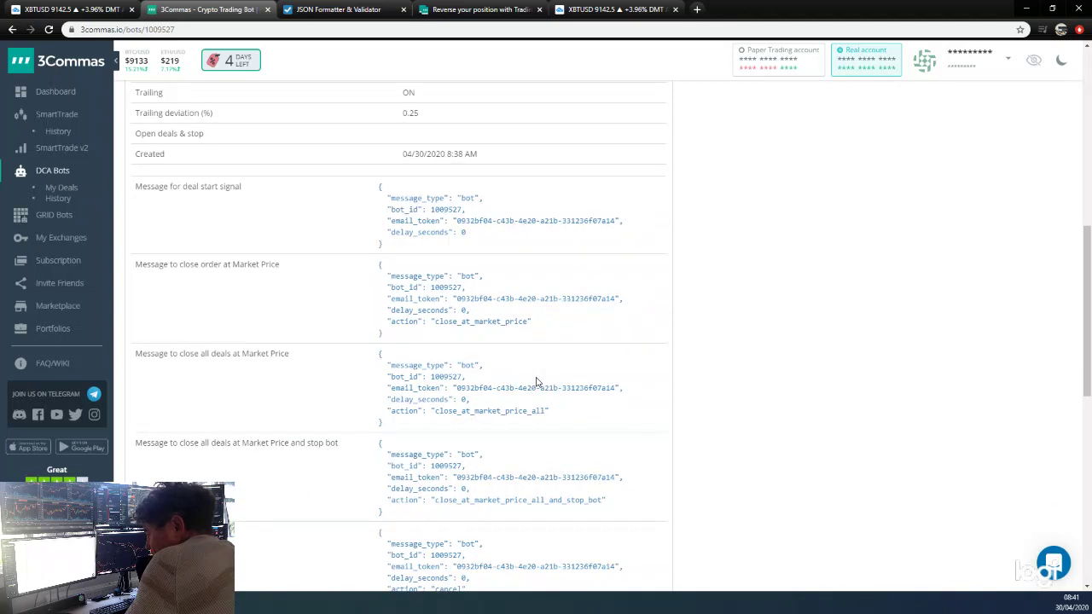
pyautogui.scroll(1, 536, 381)
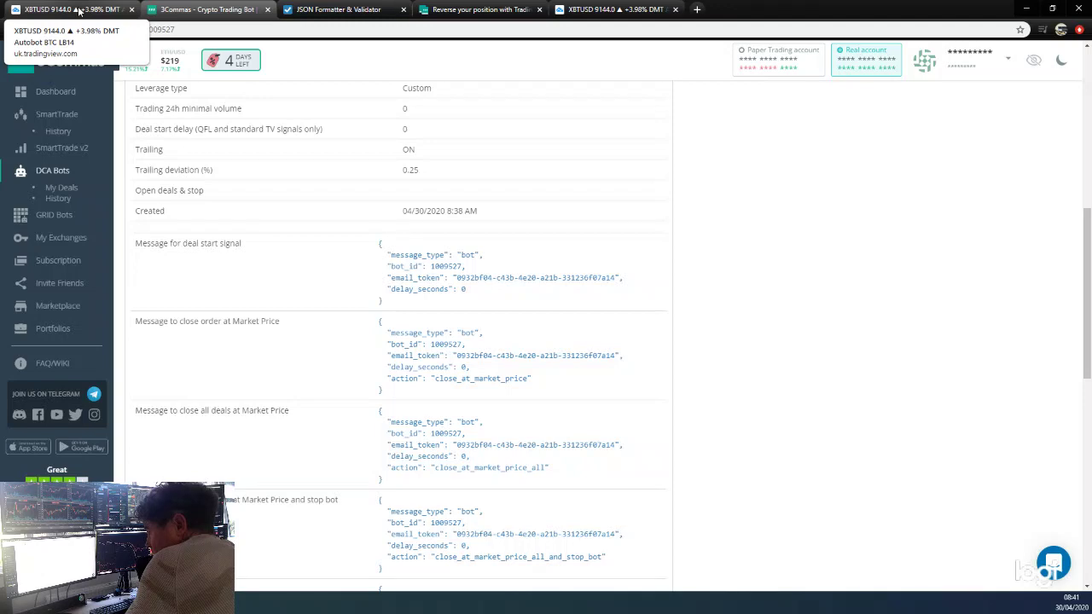
# - Open the "War on the 4 - SHORT" bot in 3Commas and examine its JSON messages for cancelling deals and stopping or starting the bot
pyautogui.click(79, 10)
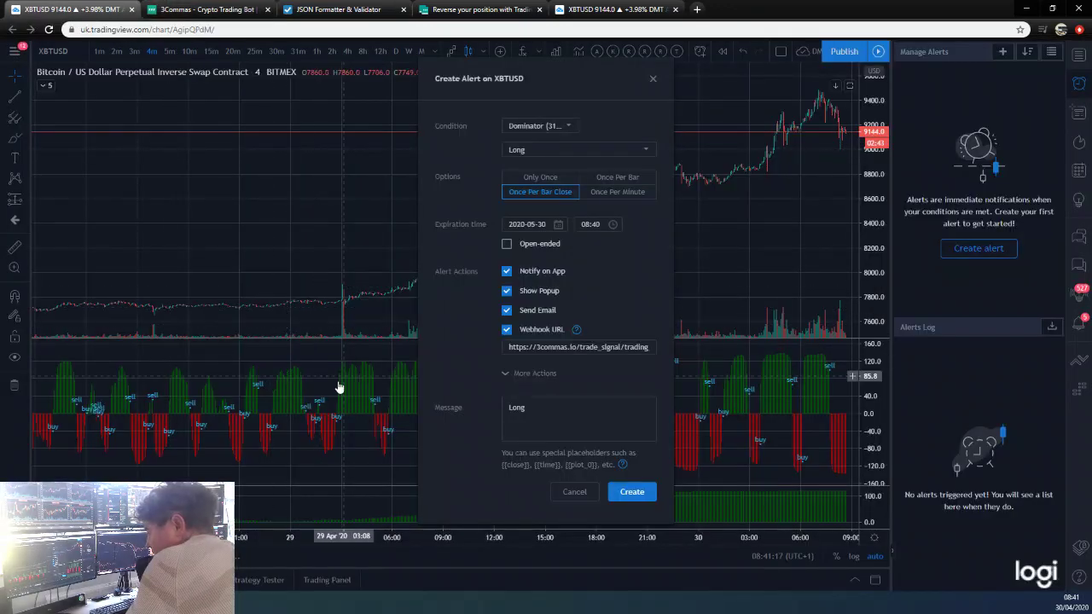
pyautogui.click(205, 9)
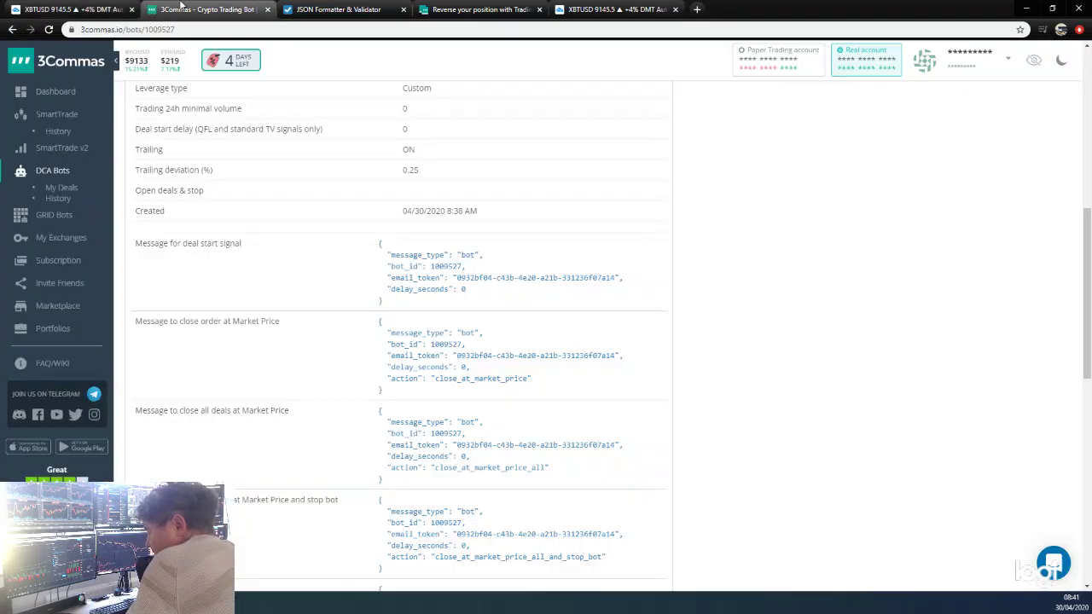
pyautogui.click(10, 29)
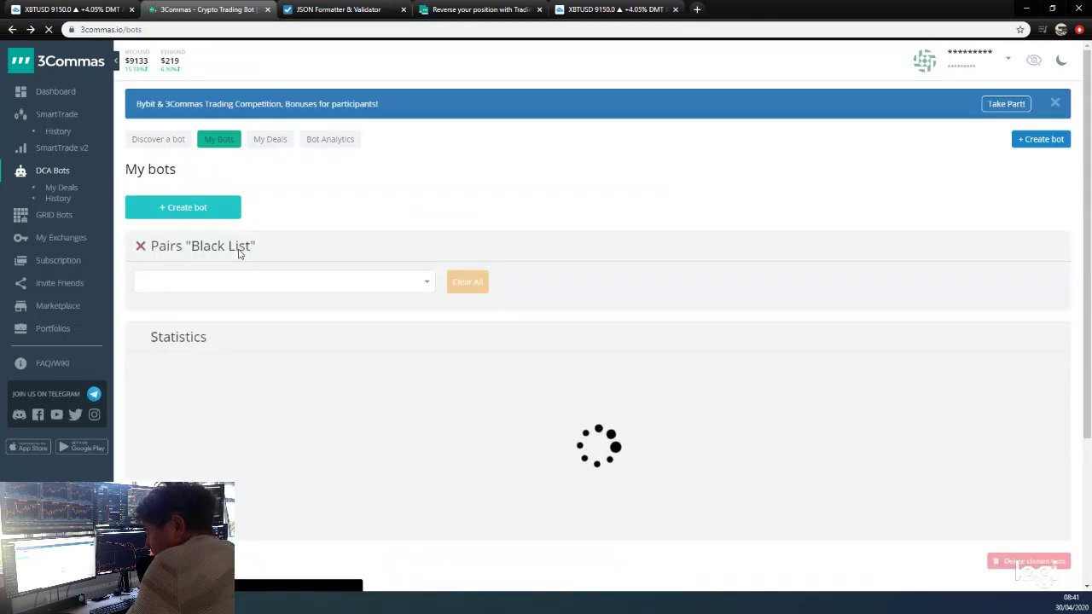
pyautogui.scroll(-3, 379, 390)
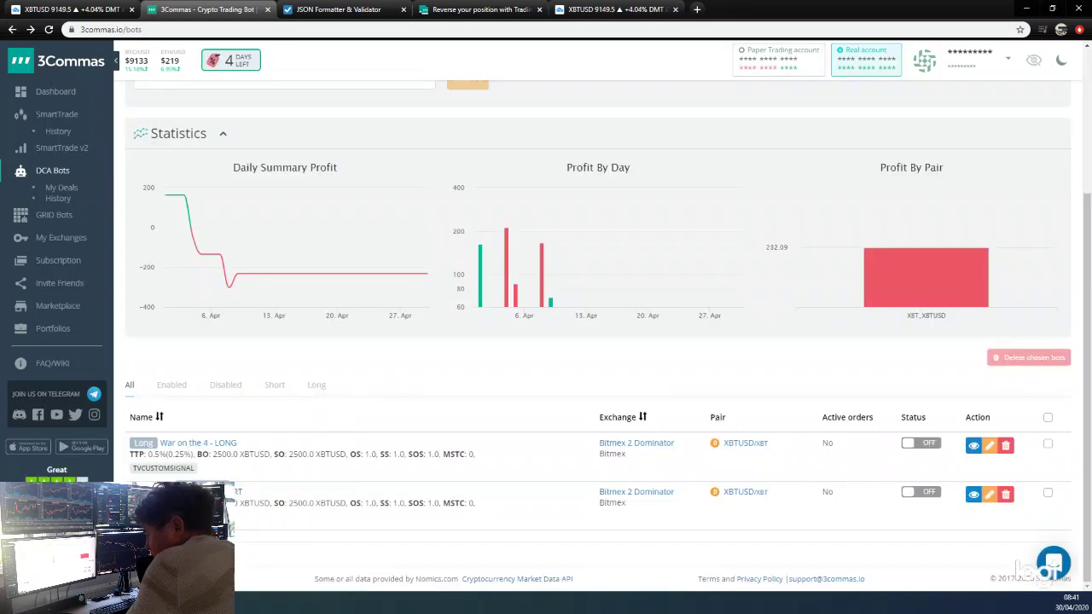
pyautogui.click(237, 493)
pyautogui.scroll(-15, 356, 314)
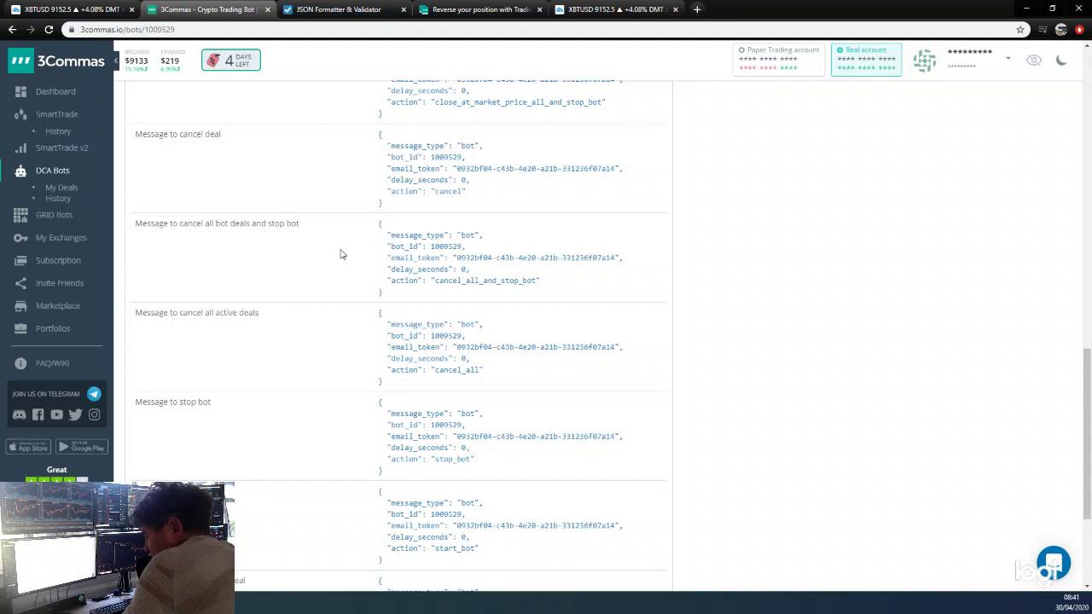
pyautogui.scroll(-1, 340, 254)
pyautogui.scroll(1, 340, 255)
pyautogui.scroll(-2, 340, 254)
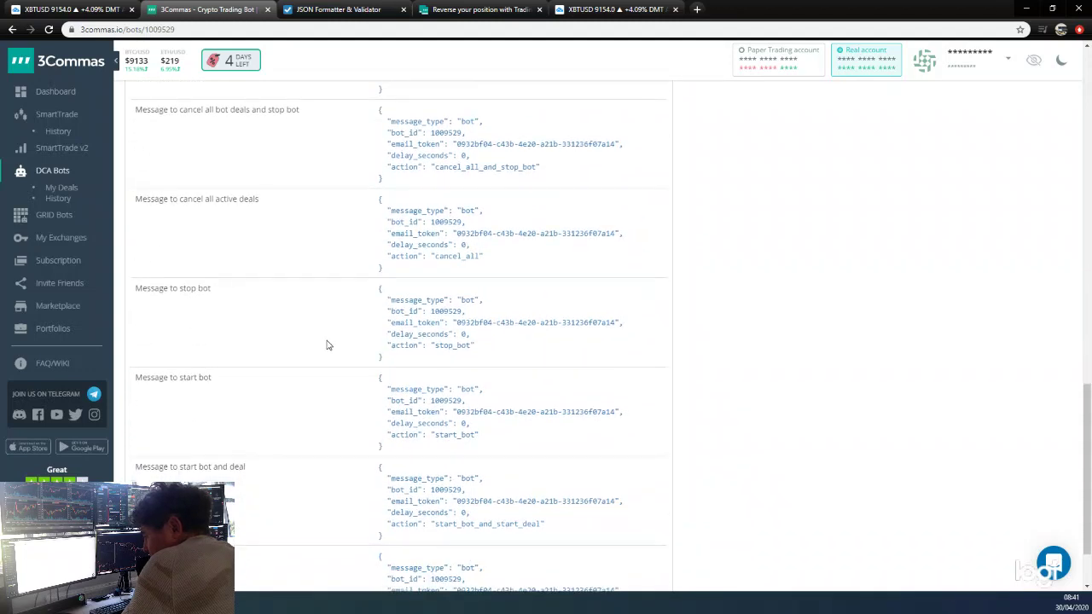
pyautogui.scroll(-1, 327, 345)
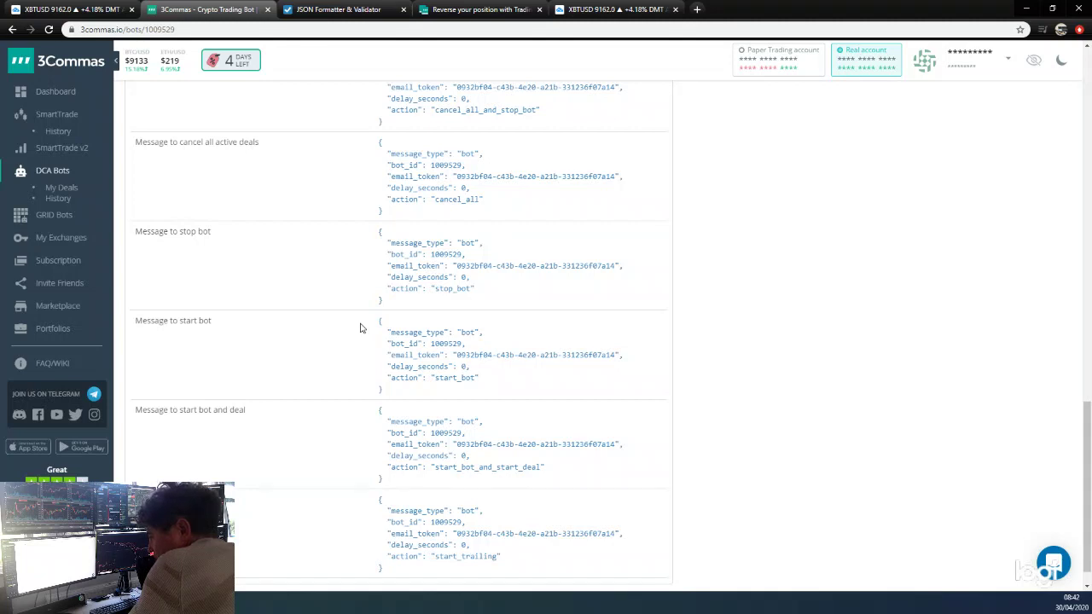
pyautogui.scroll(3, 360, 327)
pyautogui.scroll(-3, 360, 307)
pyautogui.scroll(3, 365, 338)
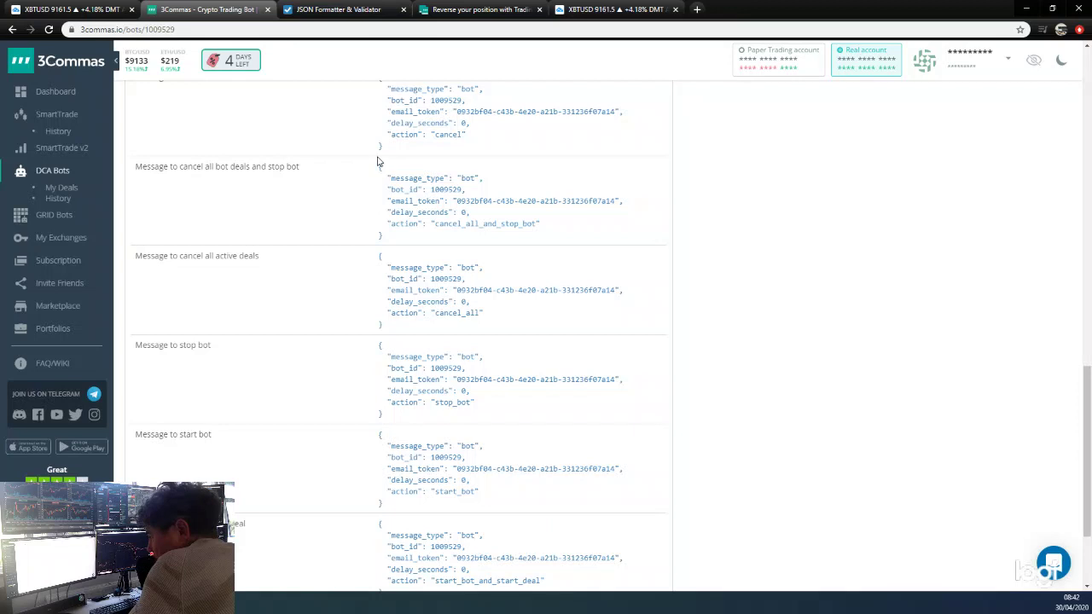
# - Copy the SHORT bot's JSON message to cancel all bot deals and stop the bot
pyautogui.moveTo(370, 170); pyautogui.dragTo(453, 239)
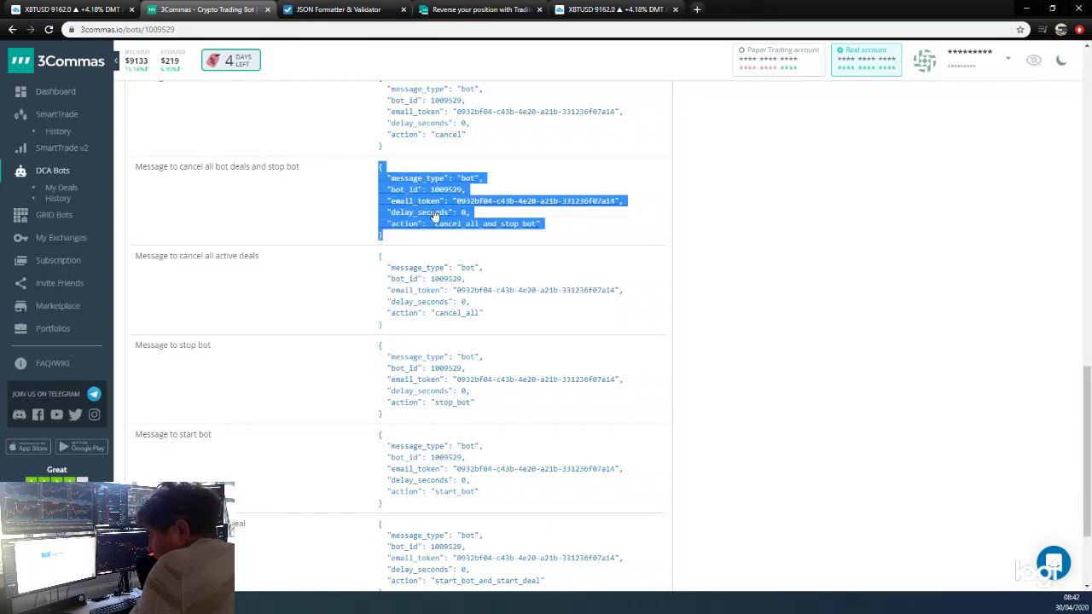
pyautogui.scroll(-3, 298, 397)
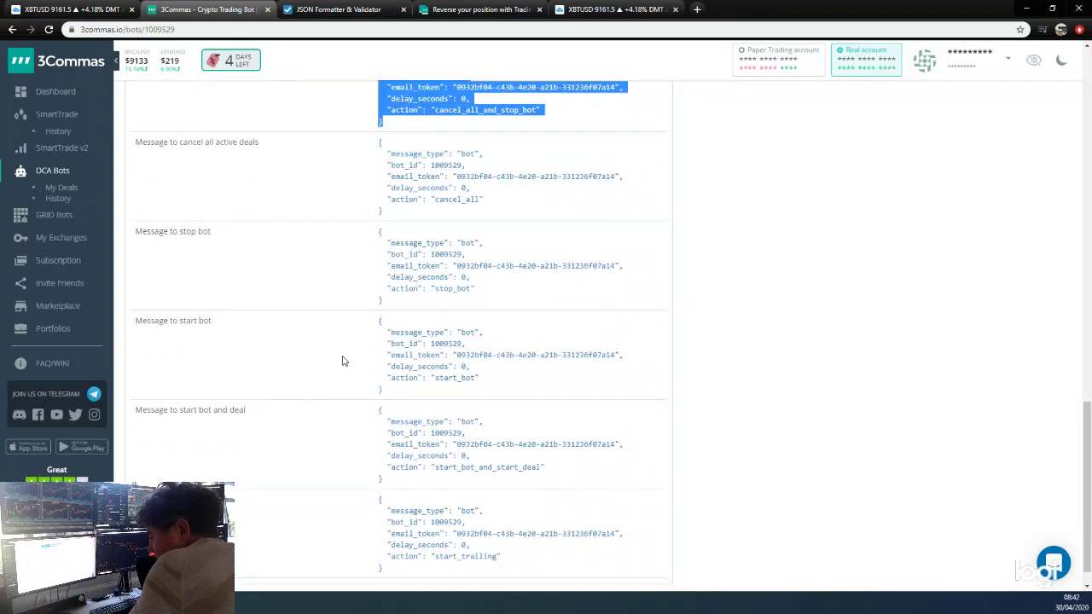
pyautogui.scroll(1, 324, 424)
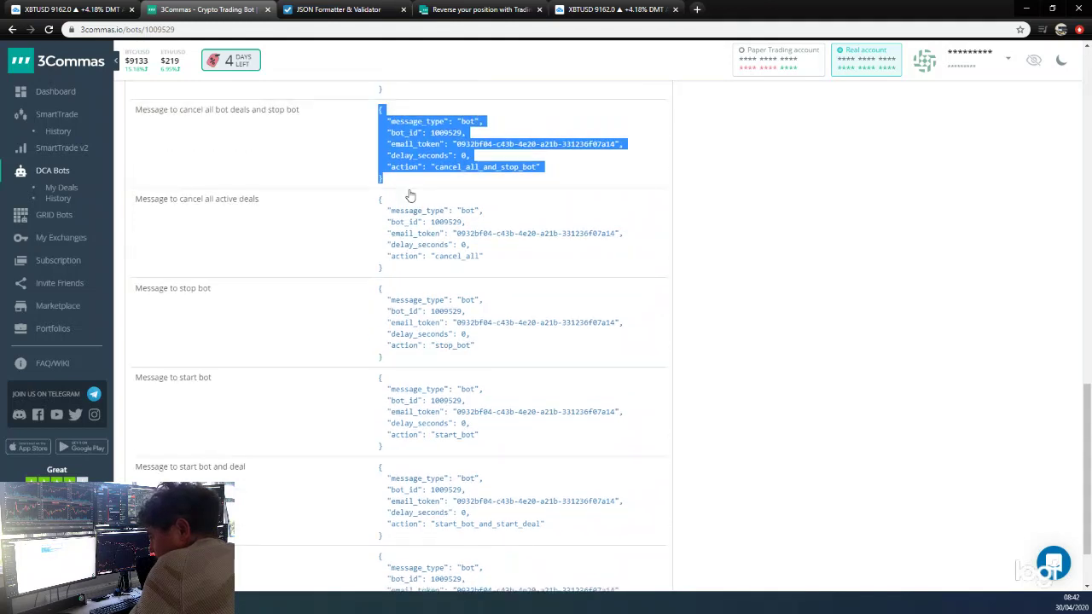
pyautogui.scroll(-2, 348, 440)
pyautogui.scroll(3, 384, 163)
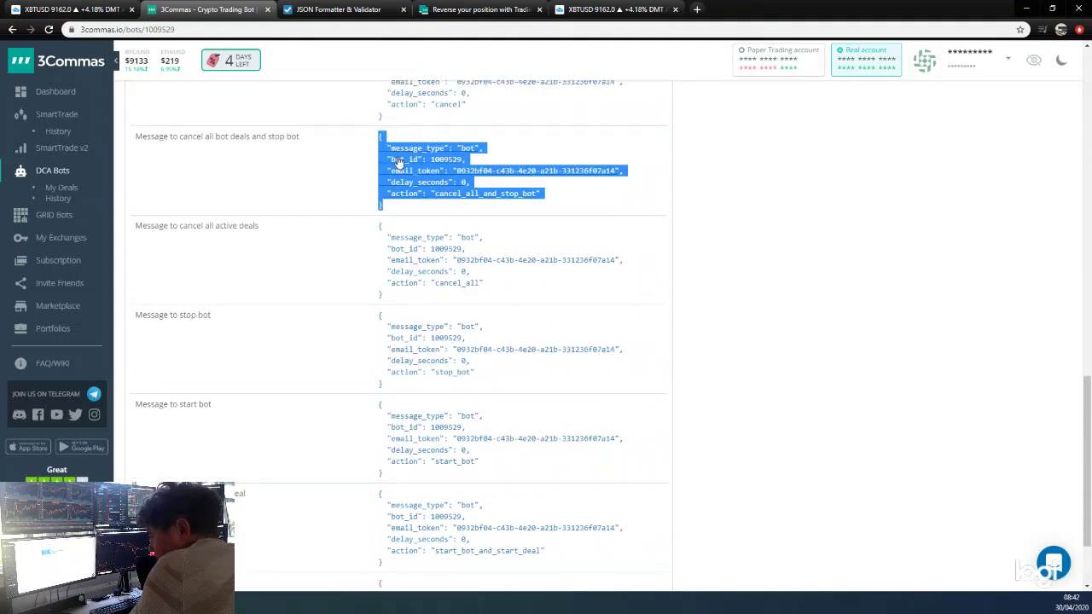
pyautogui.rightClick(468, 150)
pyautogui.click(501, 239)
# - In JSON Formatter & Validator, replace the first object of the array with the copied cancel_all_and_stop_bot message, including its email token
pyautogui.click(337, 10)
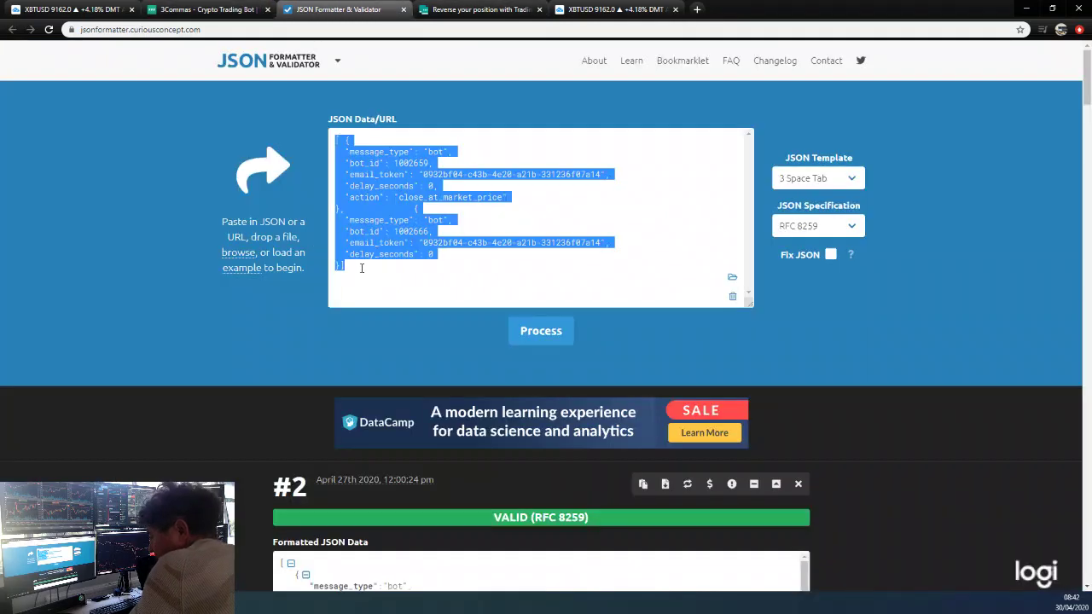
pyautogui.click(381, 175)
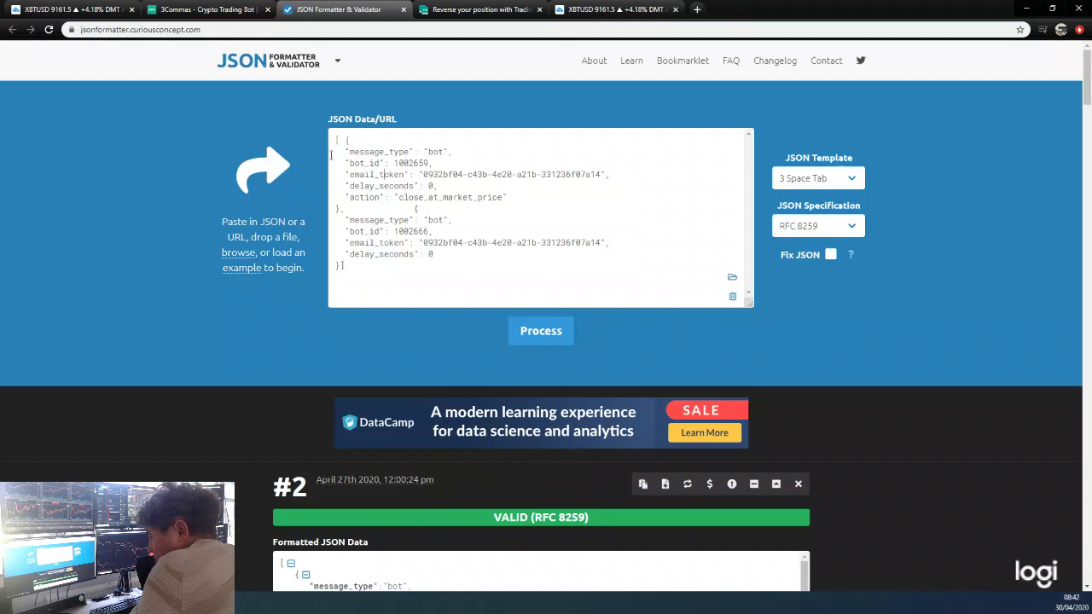
pyautogui.moveTo(341, 139); pyautogui.dragTo(340, 208)
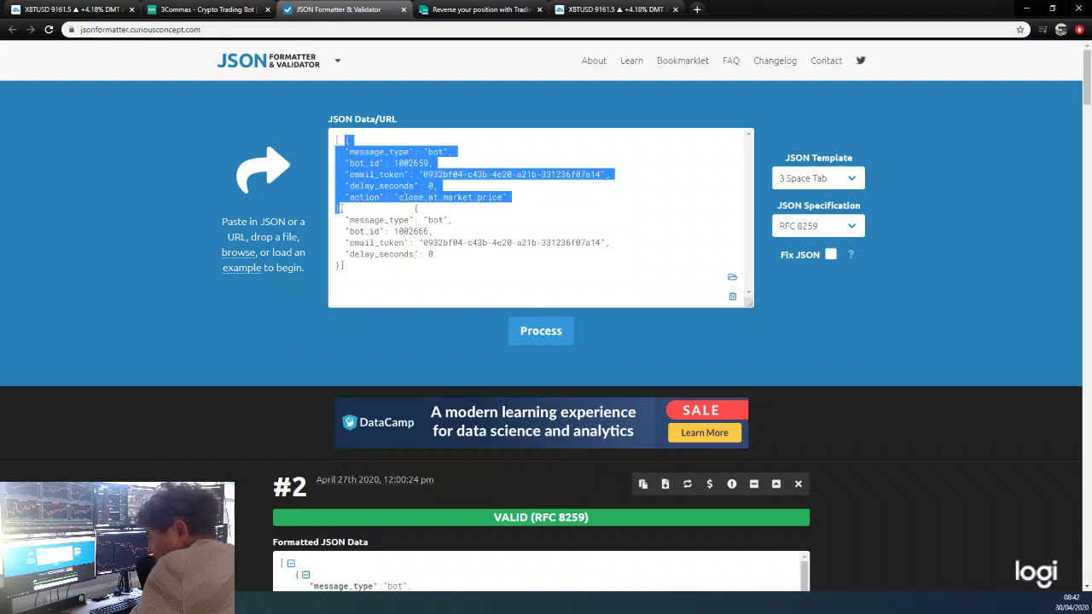
pyautogui.rightClick(413, 161)
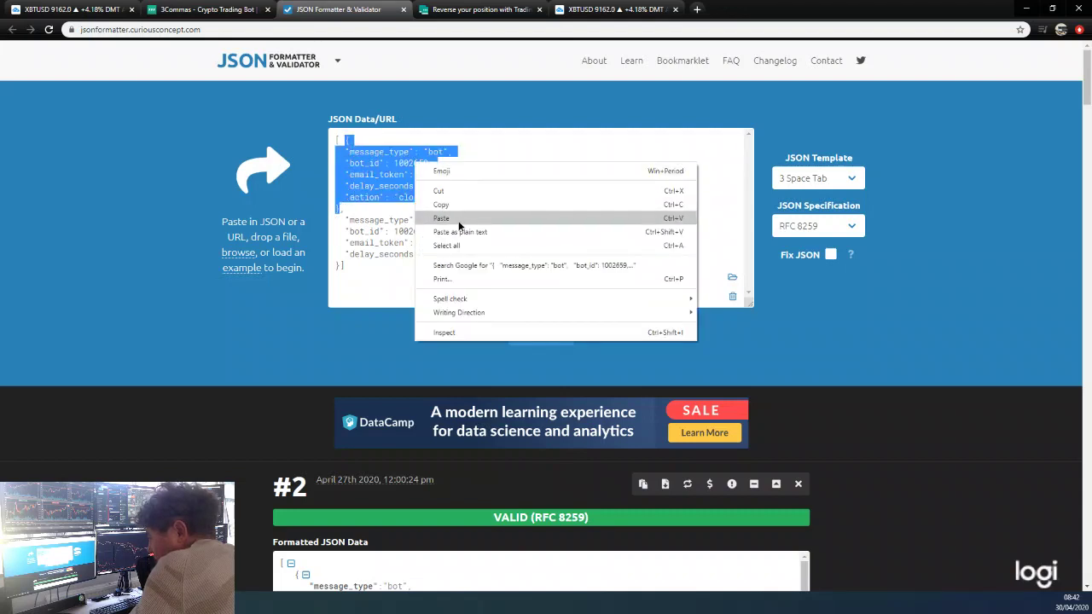
pyautogui.click(461, 215)
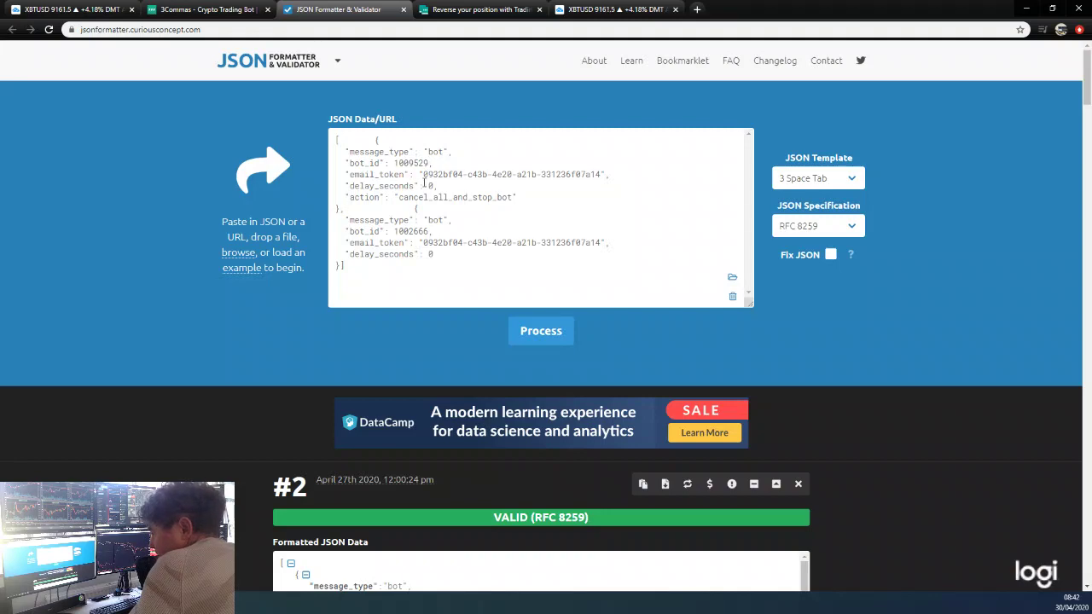
# - In 3Commas, open the "War on the 4 - LONG" bot and copy its JSON message to start the bot
pyautogui.click(212, 9)
pyautogui.scroll(10, 324, 268)
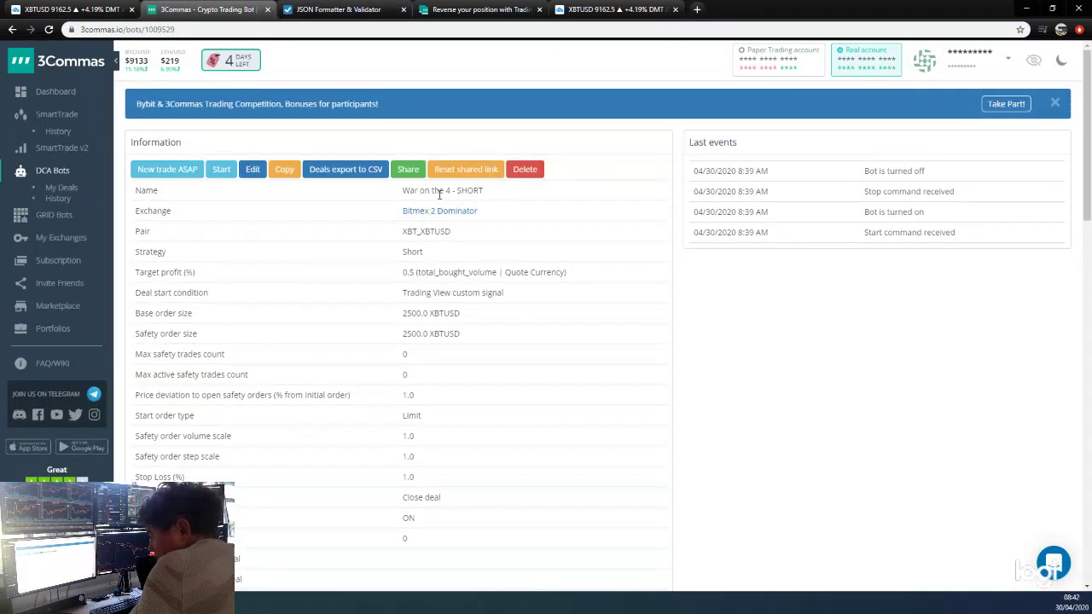
pyautogui.click(11, 30)
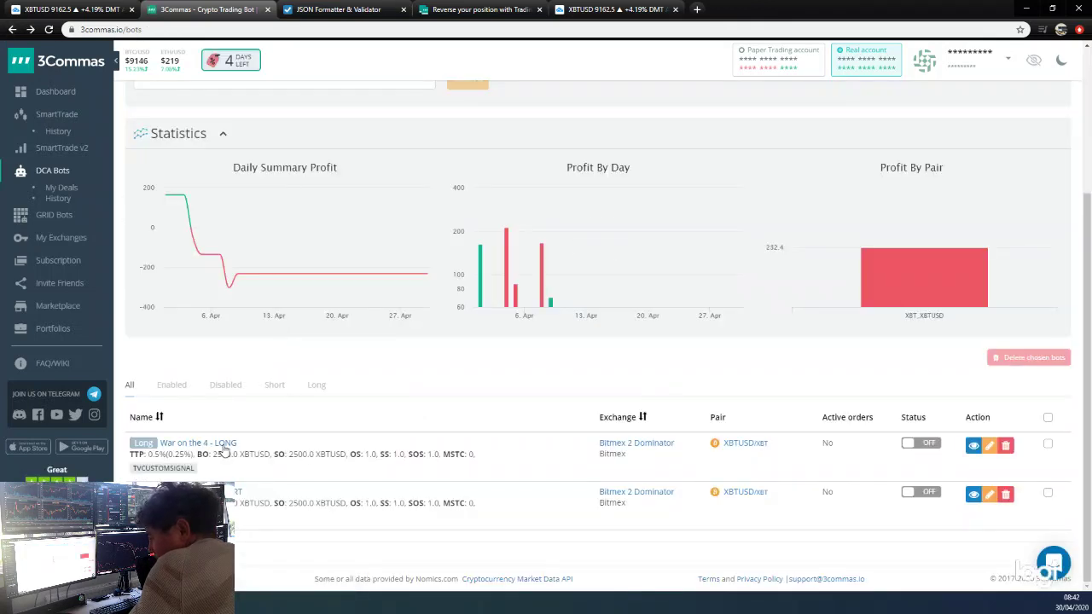
pyautogui.click(223, 447)
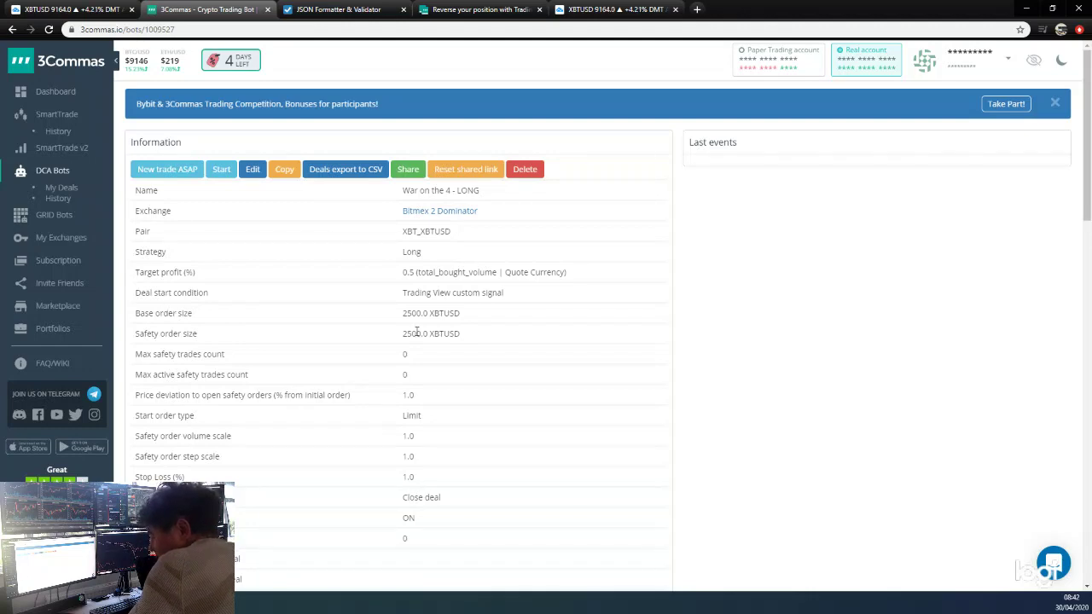
pyautogui.scroll(-14, 389, 386)
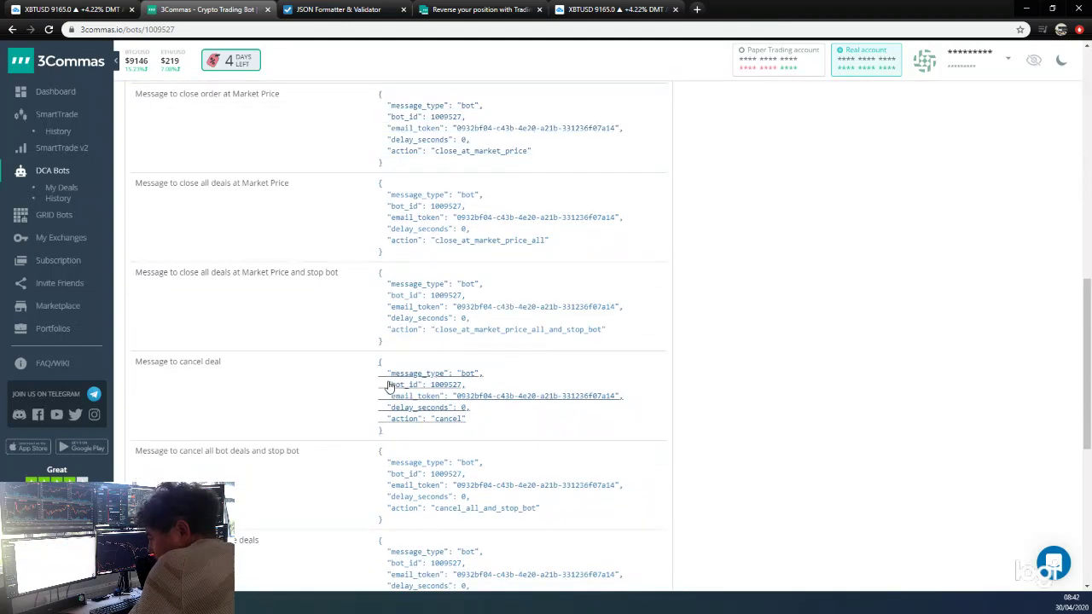
pyautogui.scroll(-4, 388, 386)
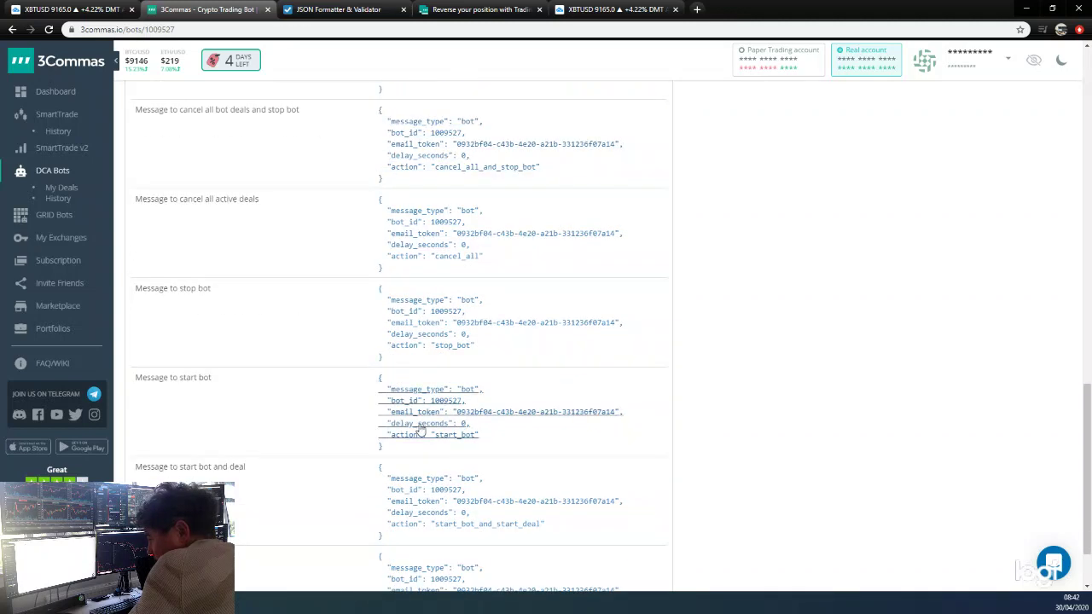
pyautogui.moveTo(360, 382); pyautogui.dragTo(424, 460)
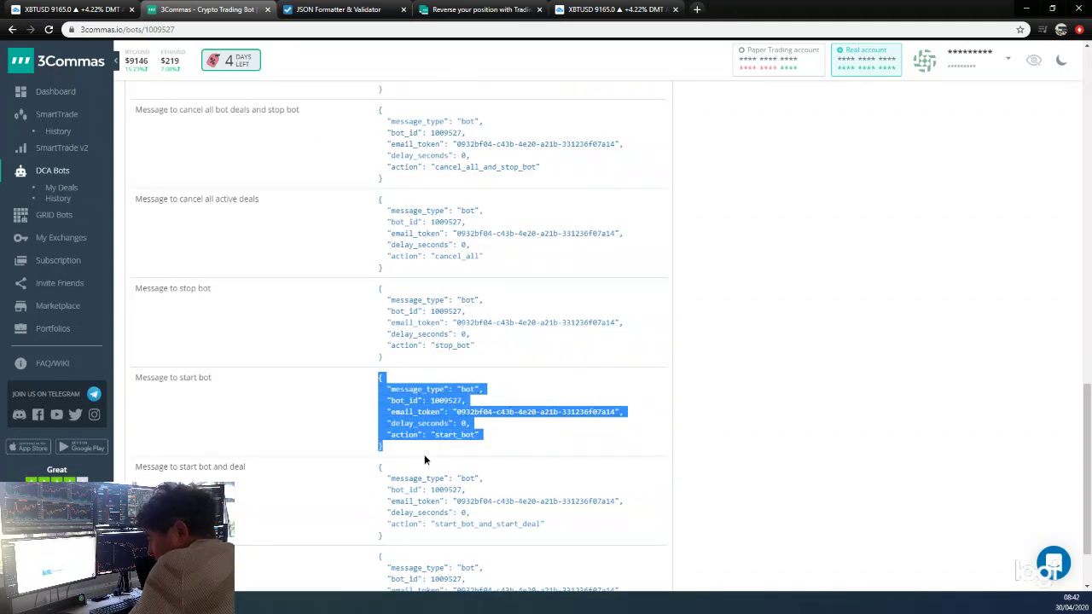
pyautogui.rightClick(432, 412)
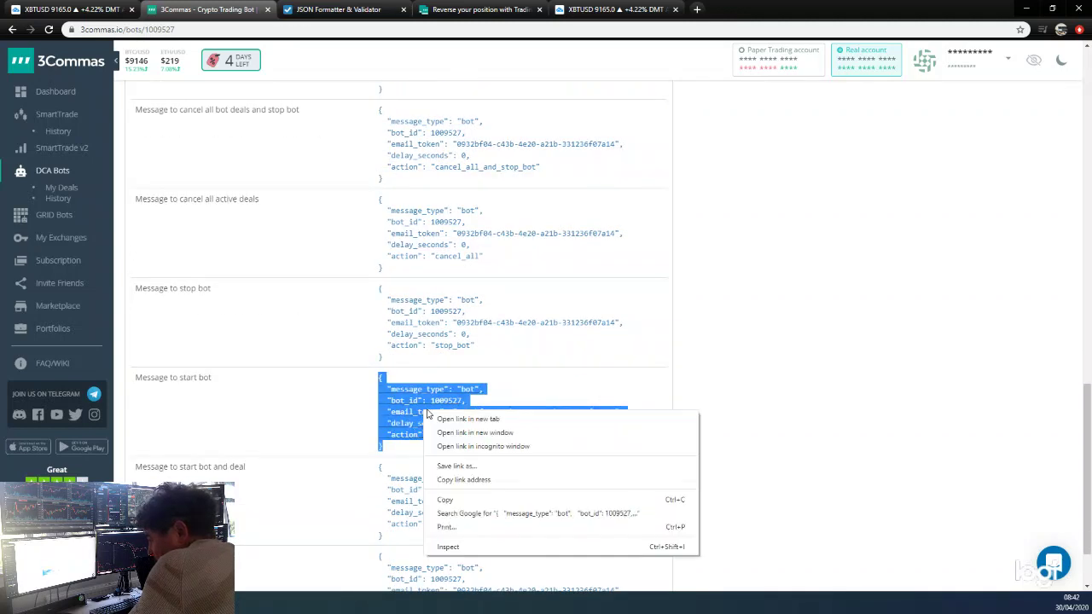
pyautogui.click(456, 503)
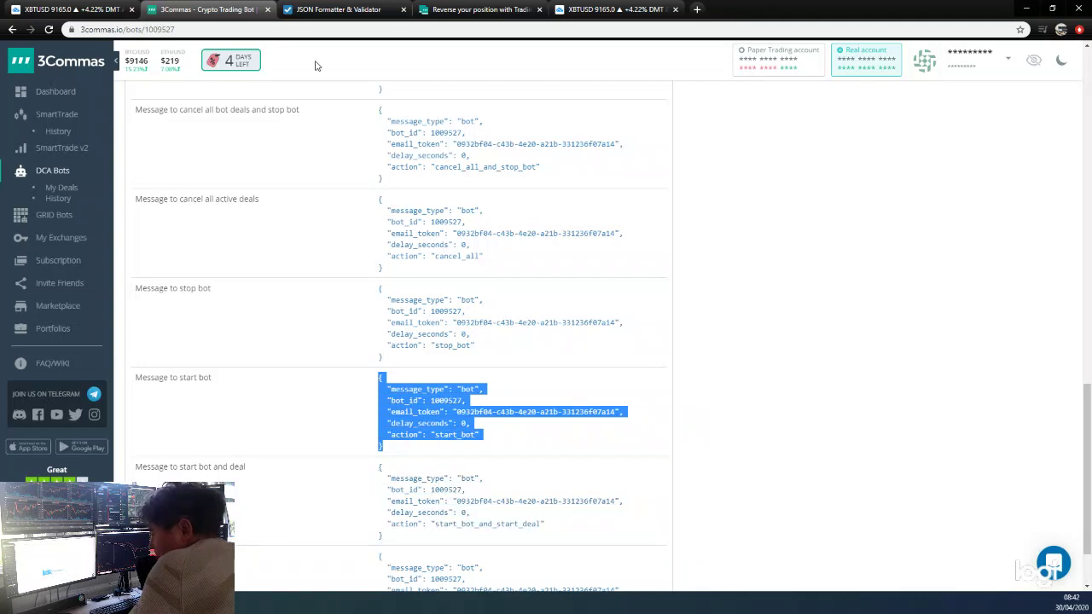
# - In JSON Formatter & Validator, replace the array's second object with the copied start_bot message including its email token, and set its delay_seconds to 15
pyautogui.click(337, 14)
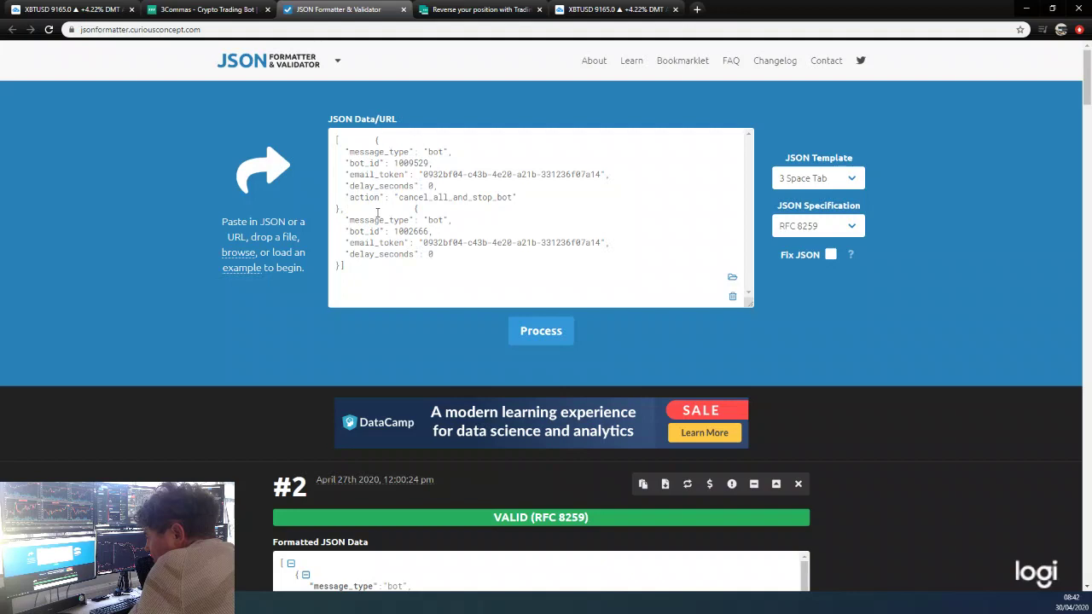
pyautogui.moveTo(345, 209); pyautogui.dragTo(343, 266)
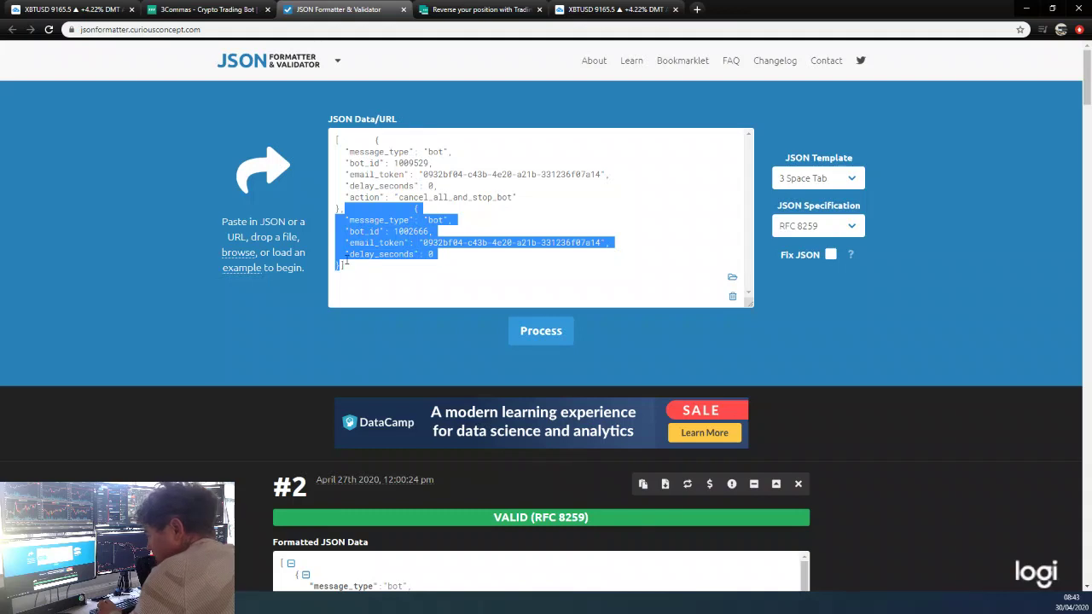
pyautogui.hotkey('ctrl', 'v')
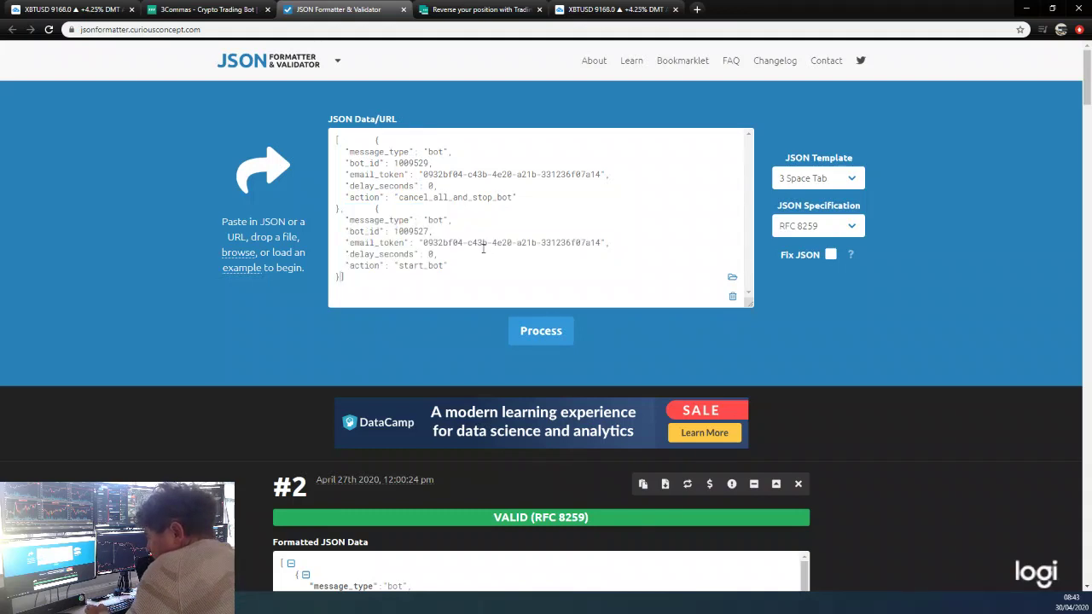
pyautogui.doubleClick(431, 253)
pyautogui.write('15')
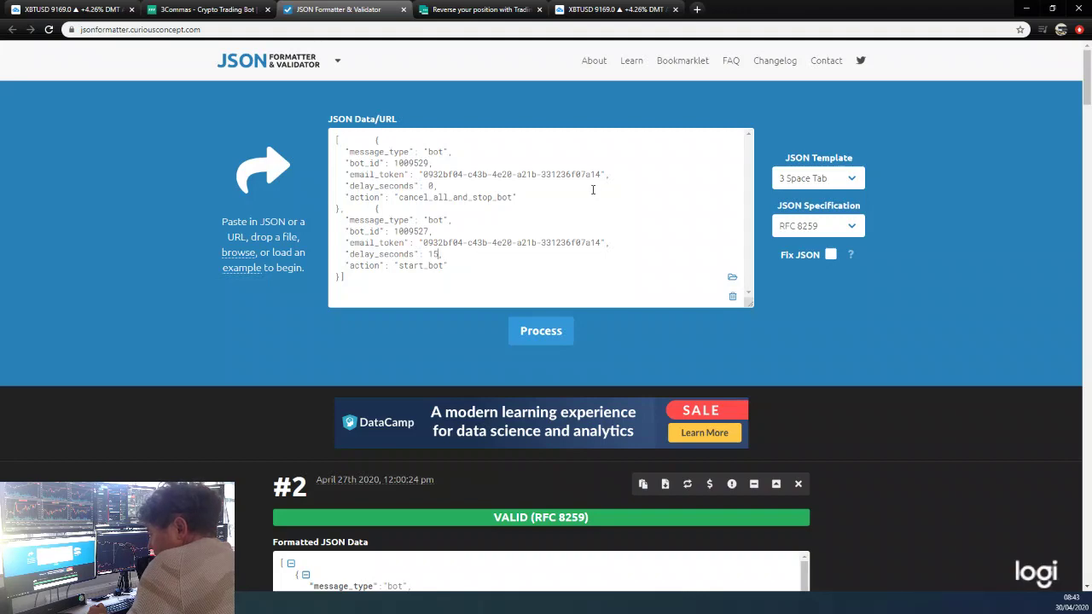
# - Validate the combined JSON and select the entire array in the input data
pyautogui.click(527, 331)
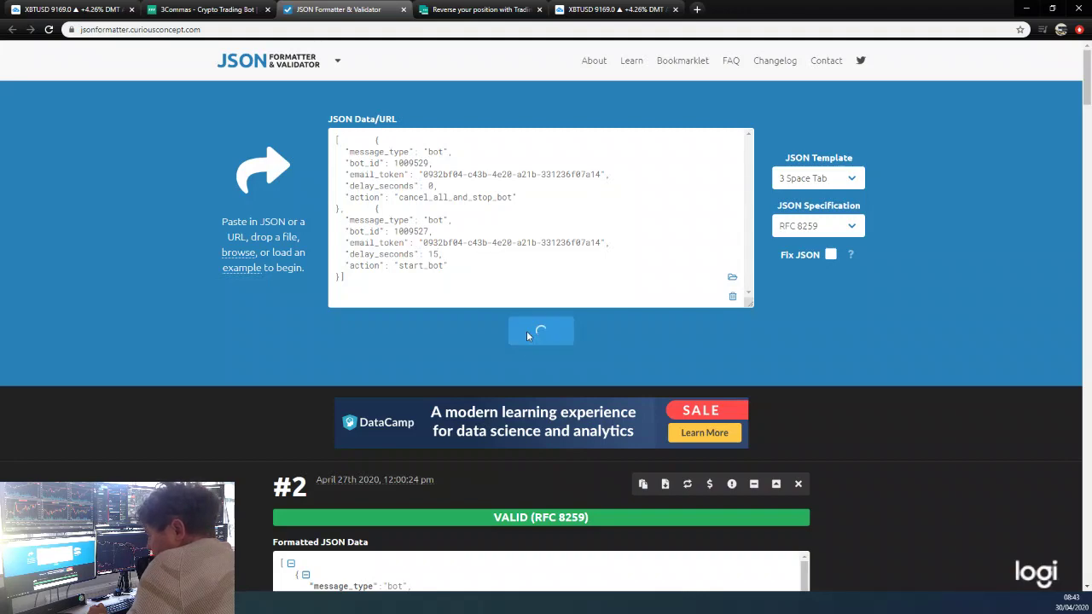
pyautogui.scroll(4, 500, 264)
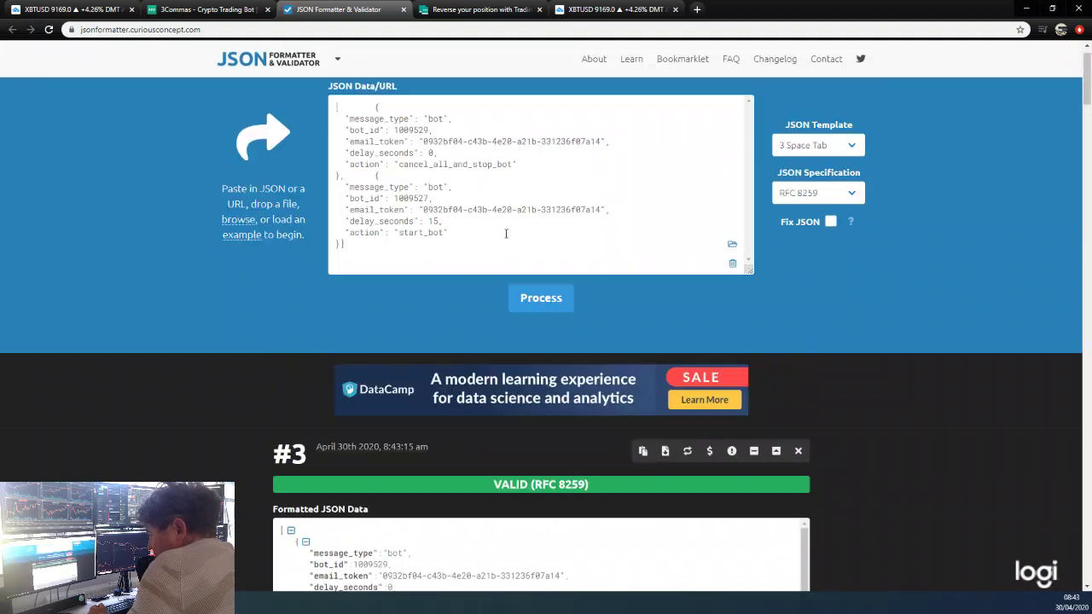
pyautogui.moveTo(375, 210); pyautogui.dragTo(384, 280)
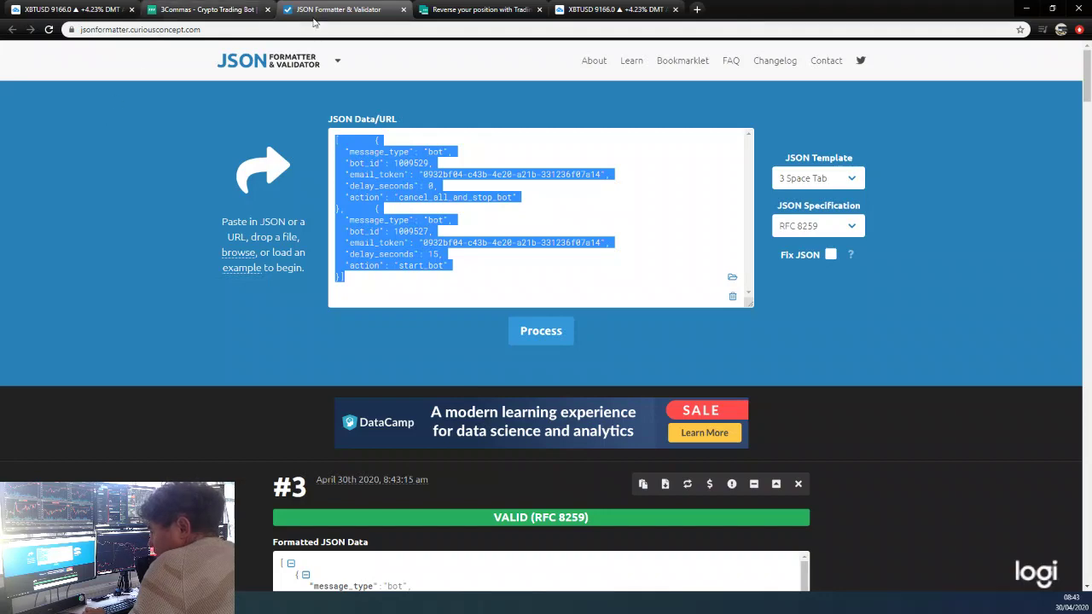
pyautogui.click(55, 6)
pyautogui.doubleClick(517, 407)
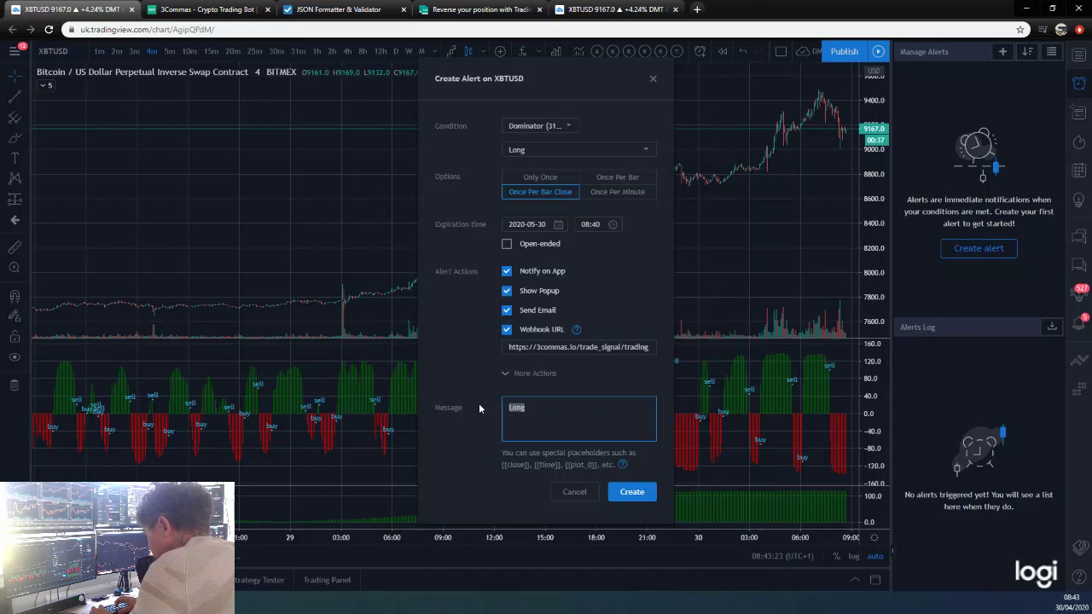
pyautogui.press('Right')
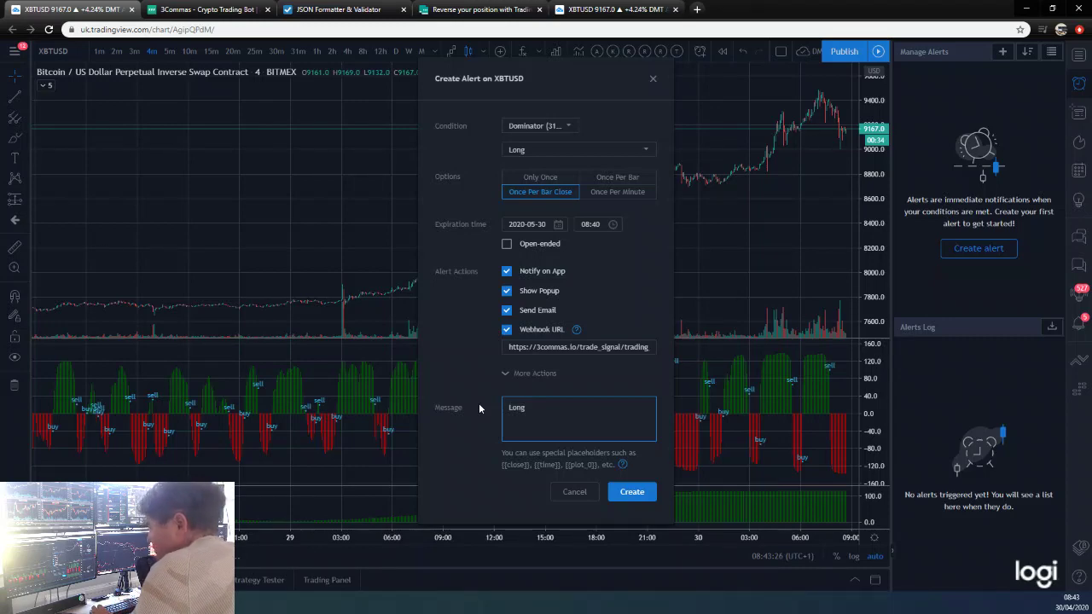
pyautogui.click(465, 10)
pyautogui.click(205, 10)
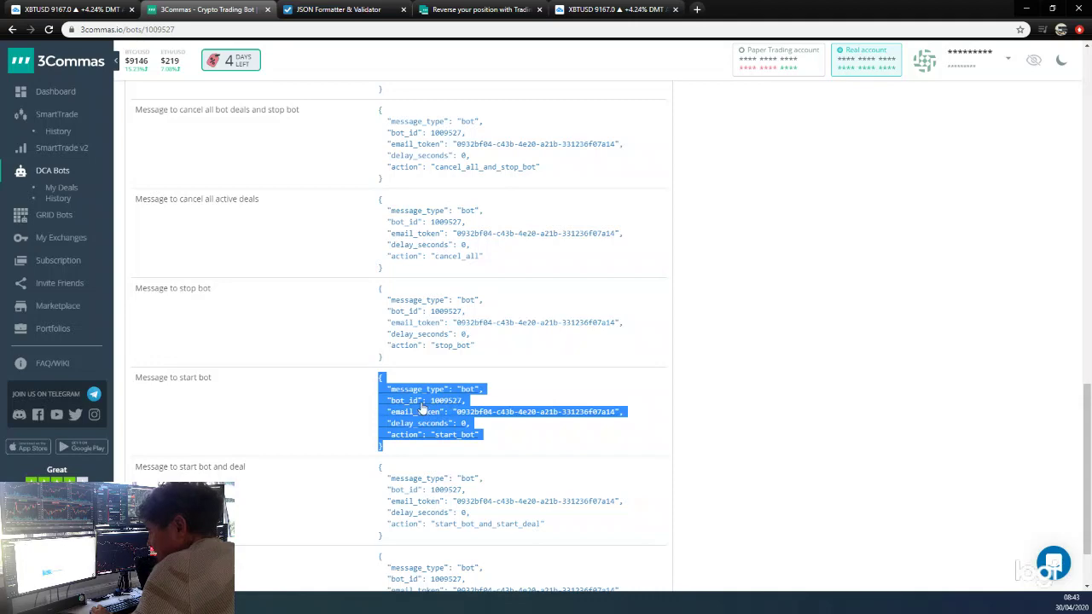
# - Copy the combined JSON array from JSON Formatter & Validator and paste it, email tokens included, over the XBTUSD alert's message in TradingView
pyautogui.click(338, 9)
pyautogui.rightClick(378, 173)
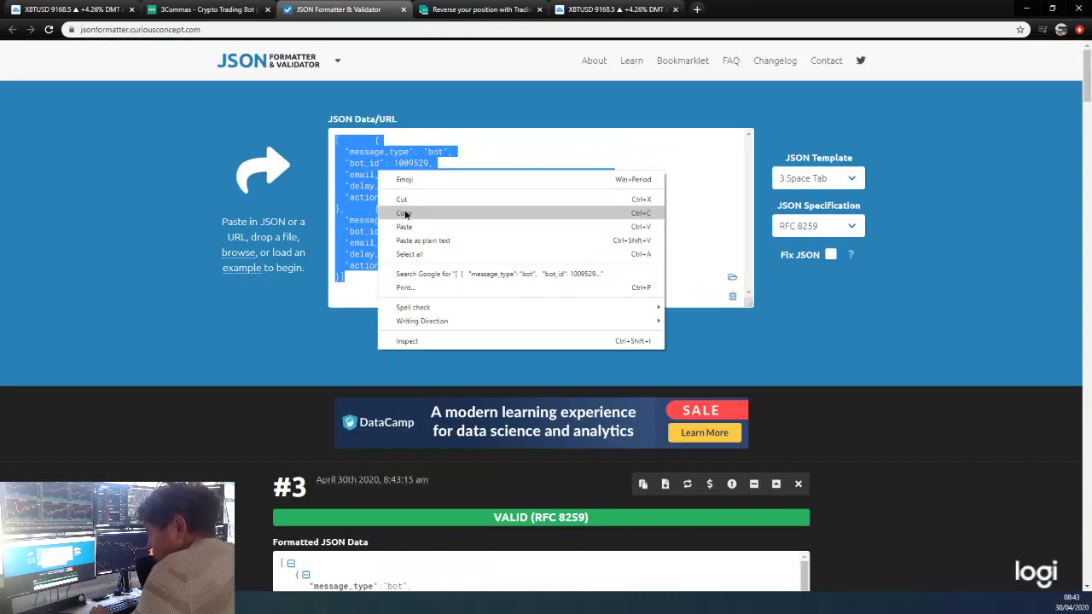
pyautogui.click(401, 211)
pyautogui.click(64, 8)
pyautogui.moveTo(530, 408); pyautogui.dragTo(467, 408)
pyautogui.hotkey('ctrl', 'v')
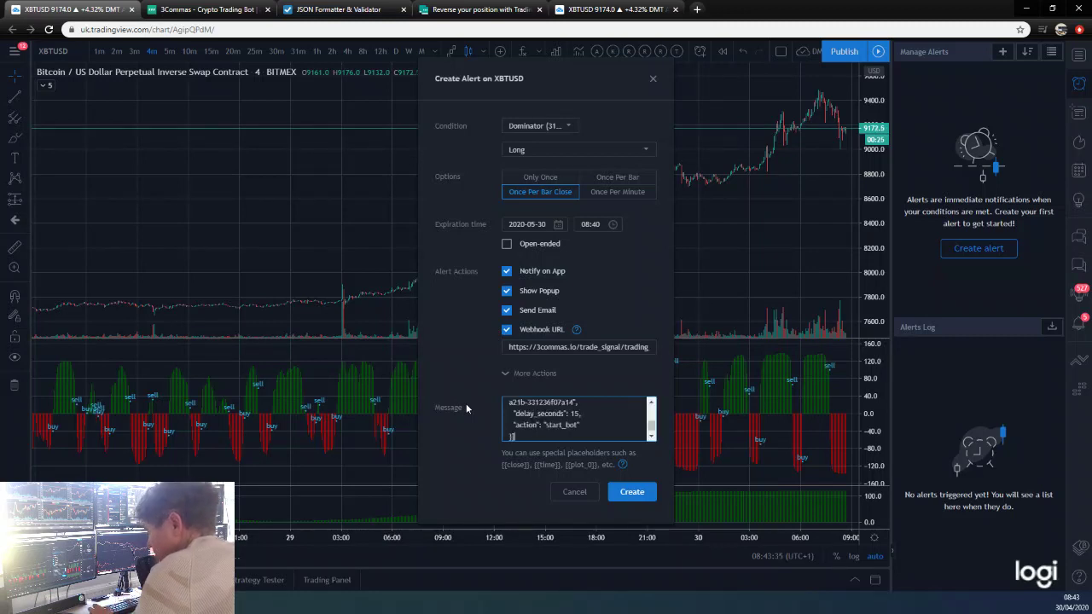
# - Review the JSON in the alert's message and create the XBTUSD Long alert
pyautogui.scroll(2, 575, 418)
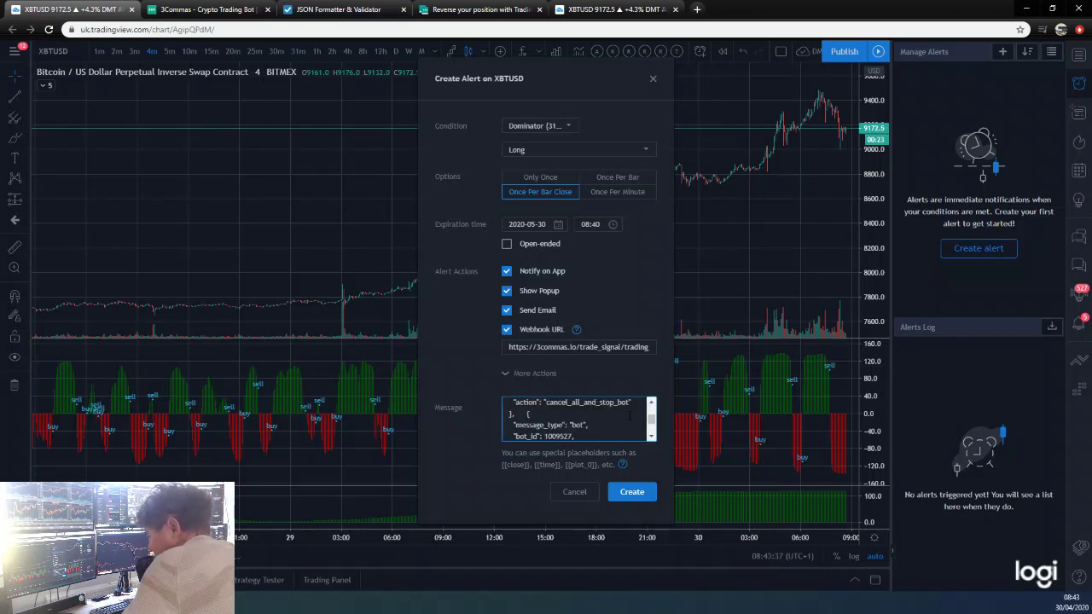
pyautogui.scroll(2, 576, 418)
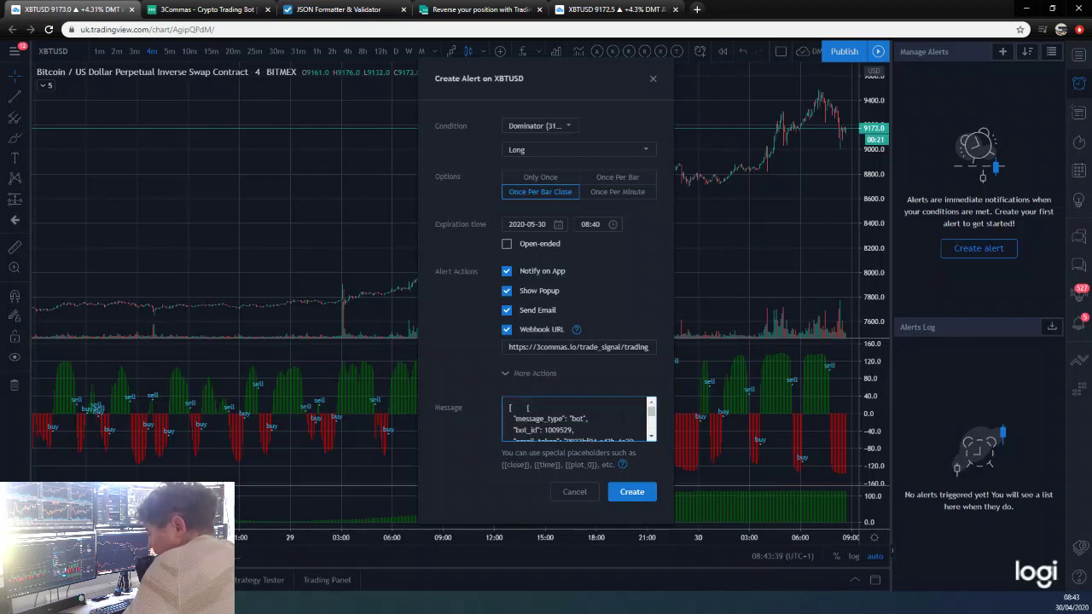
pyautogui.scroll(-4, 623, 418)
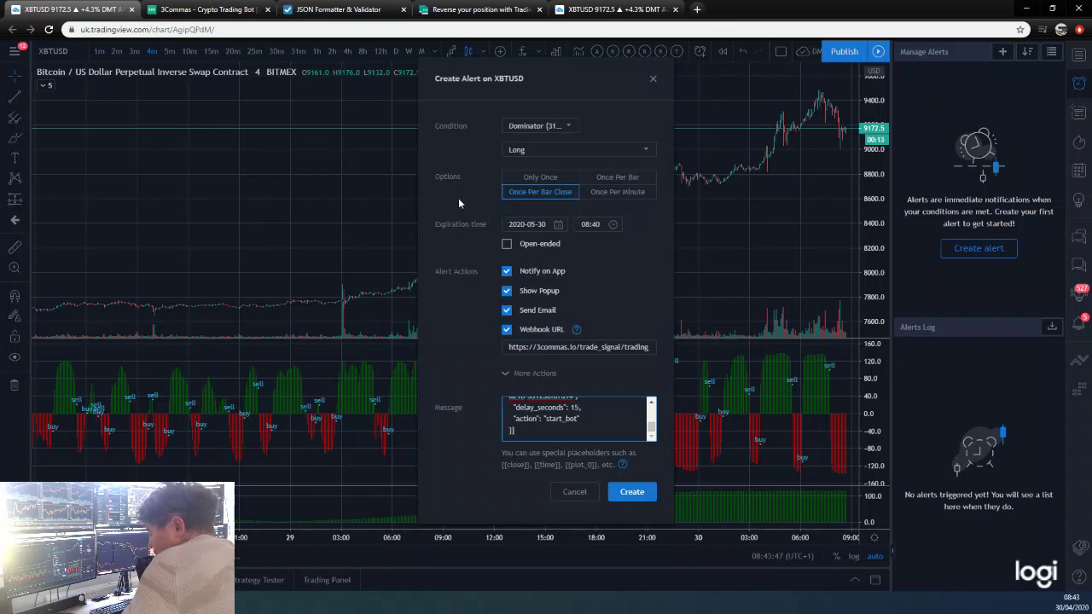
pyautogui.click(633, 493)
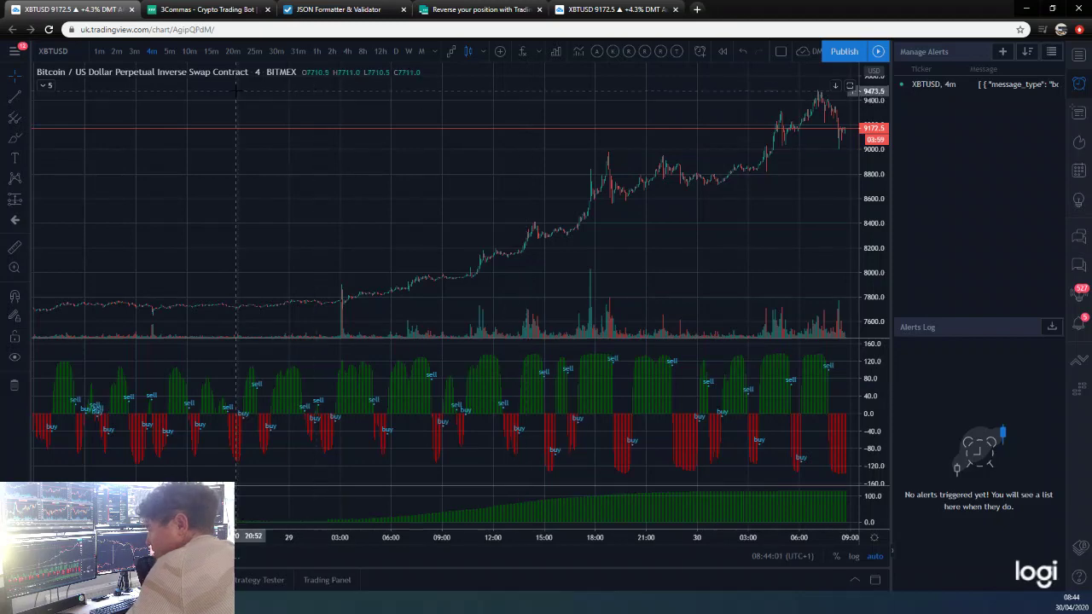
pyautogui.click(182, 9)
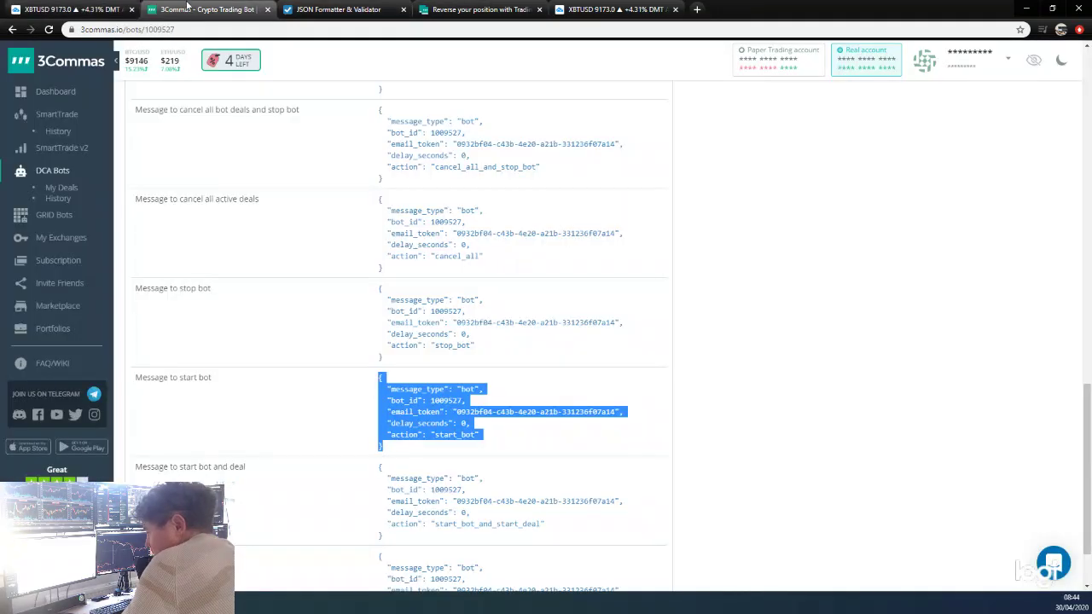
pyautogui.scroll(5, 518, 340)
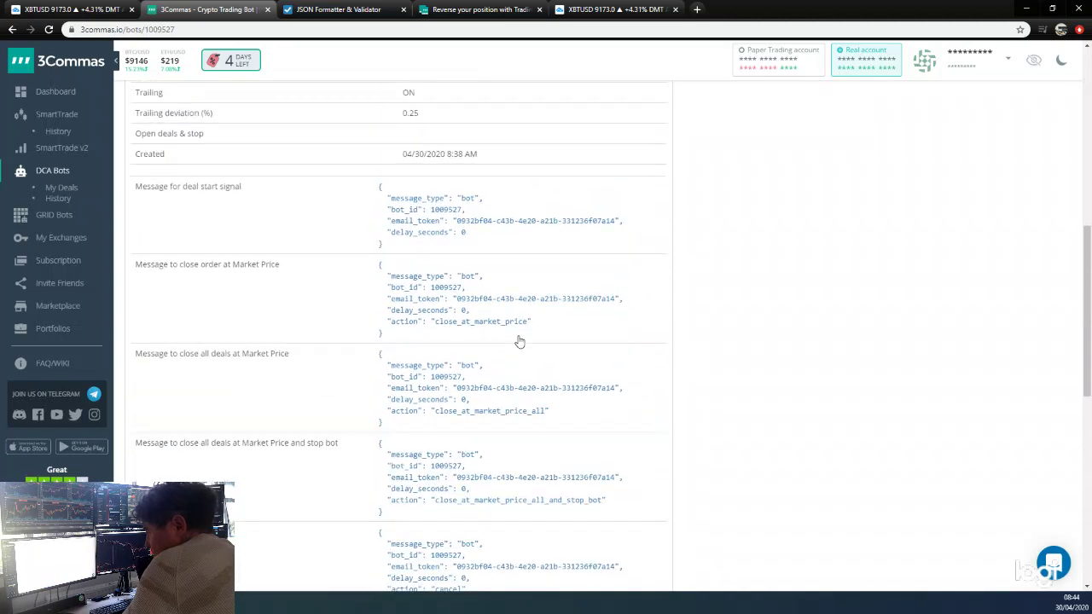
pyautogui.scroll(-3, 518, 341)
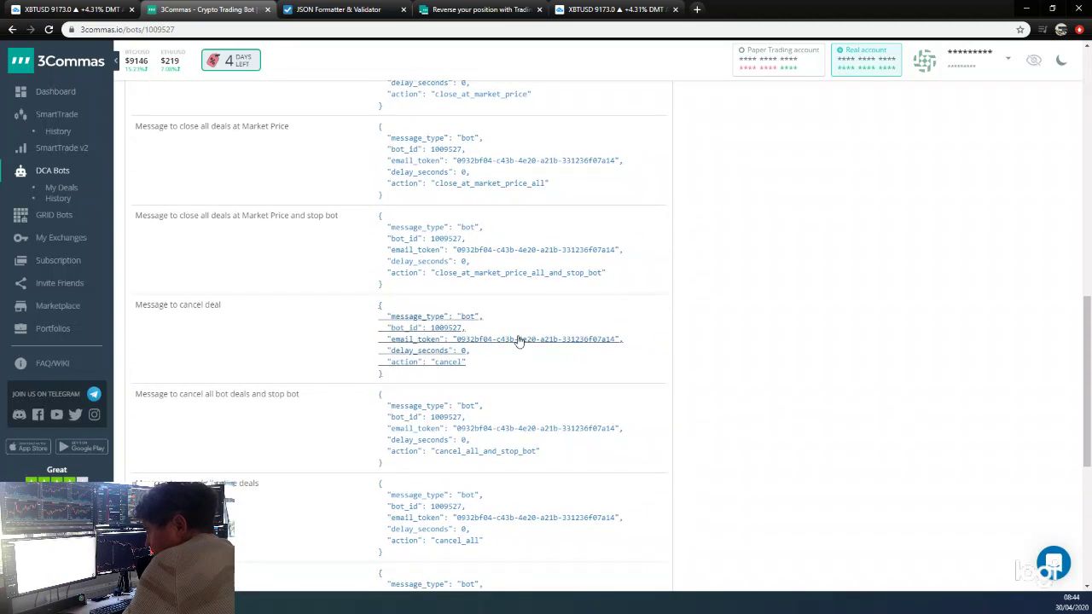
# - In TradingView, start a new XBTUSD alert using the last Dominator indicator's Short condition, triggering Once Per Bar Close
pyautogui.click(74, 10)
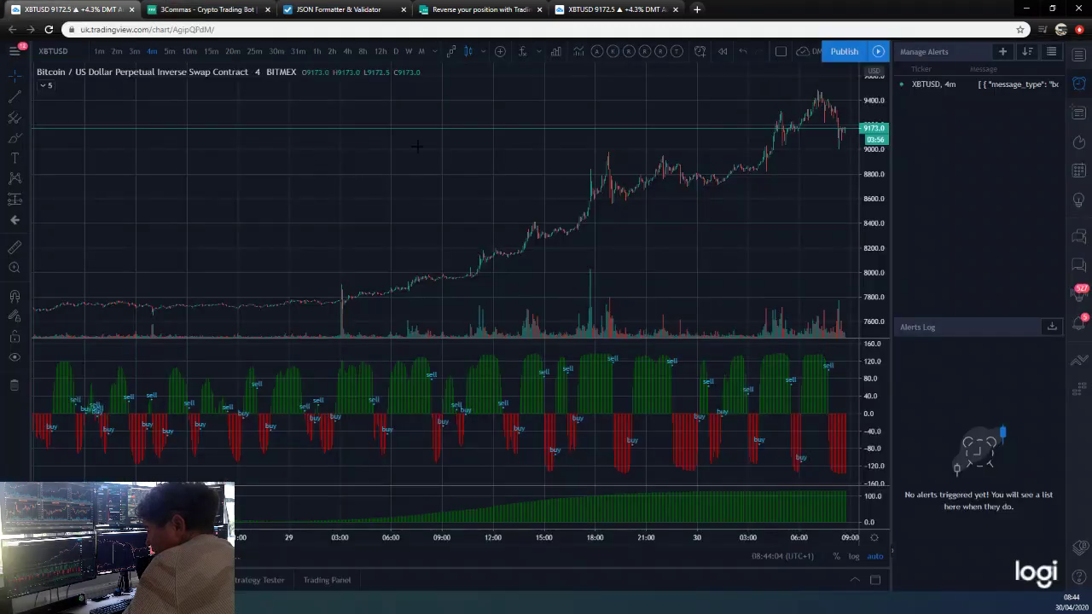
pyautogui.click(1003, 53)
pyautogui.click(550, 157)
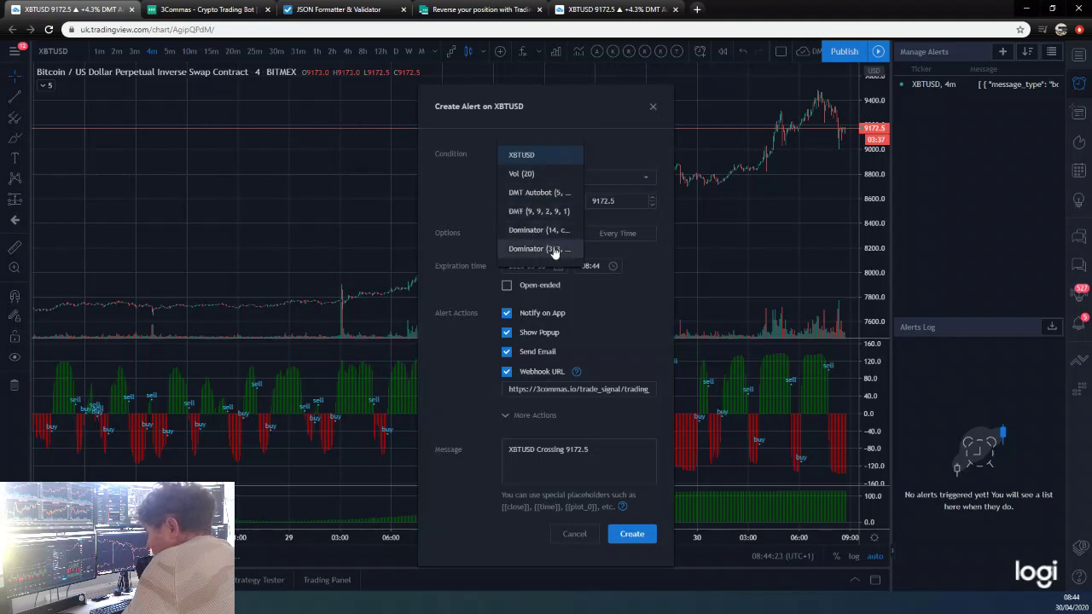
pyautogui.click(553, 249)
pyautogui.click(536, 178)
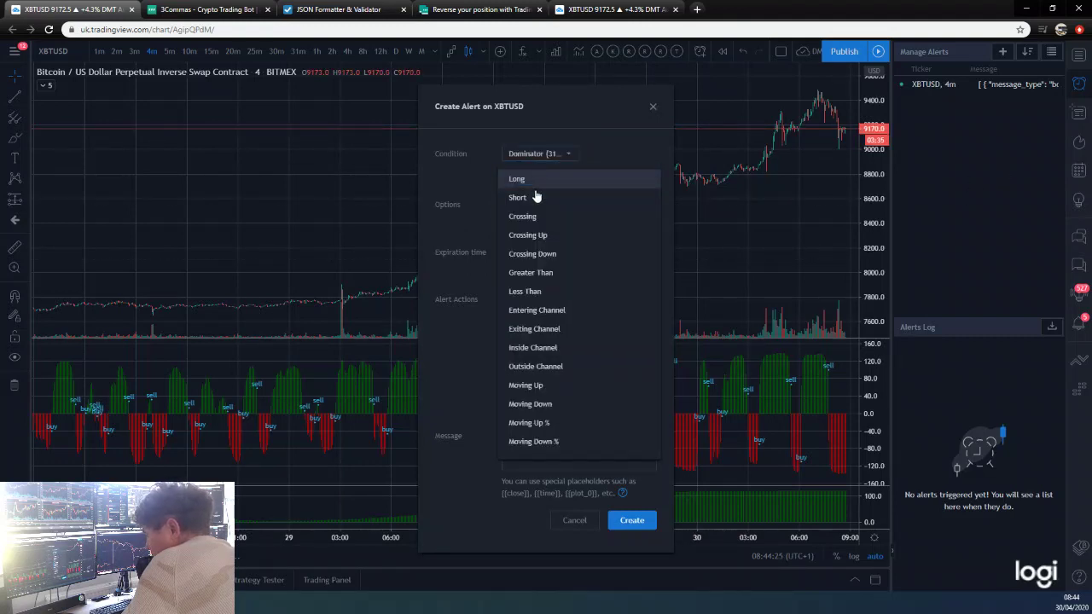
pyautogui.click(535, 198)
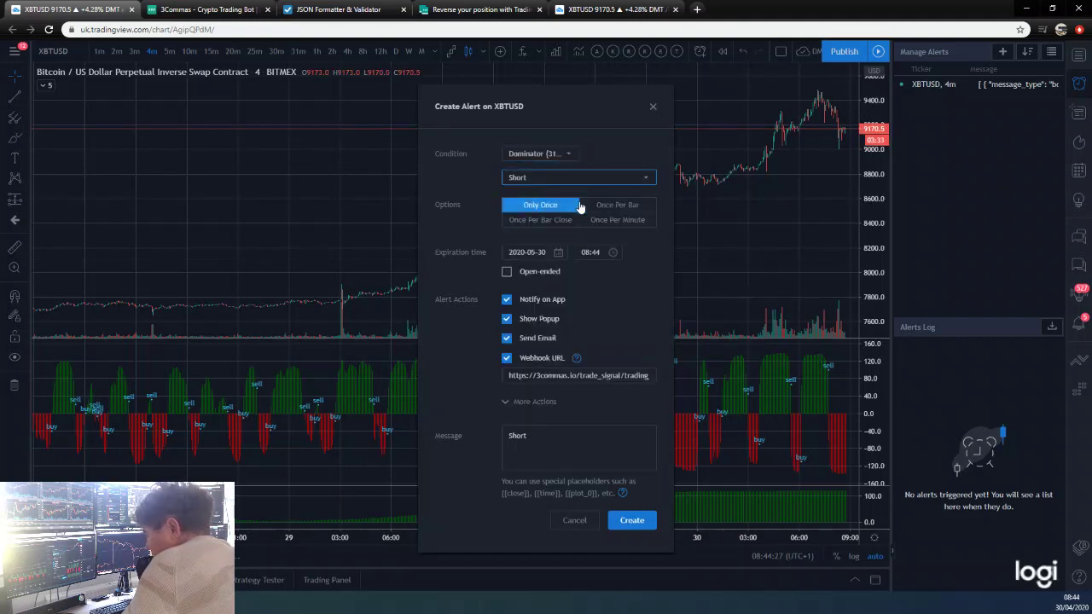
pyautogui.click(556, 220)
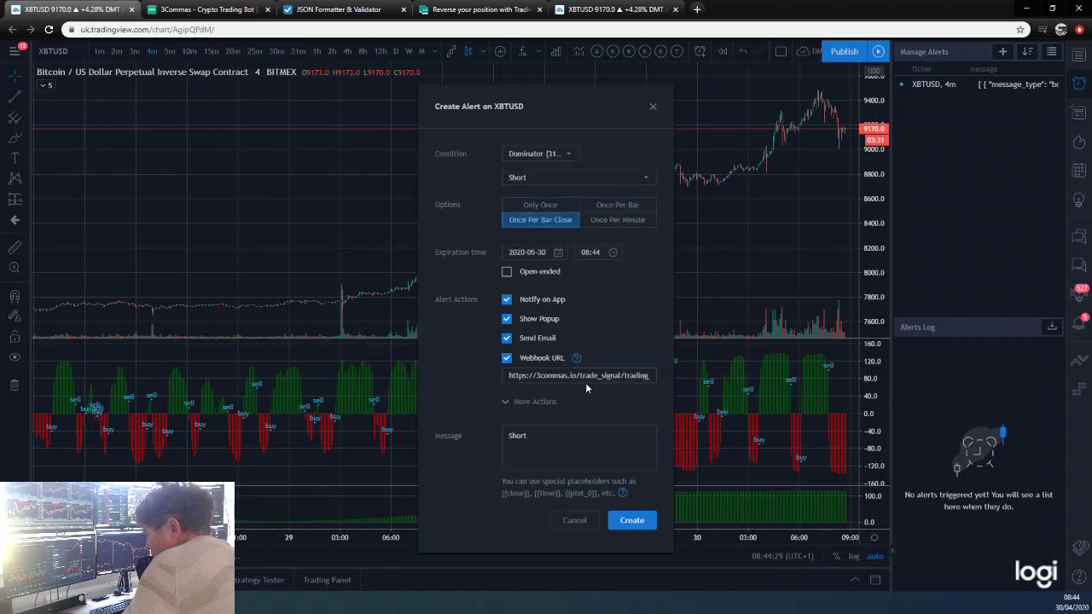
pyautogui.click(532, 407)
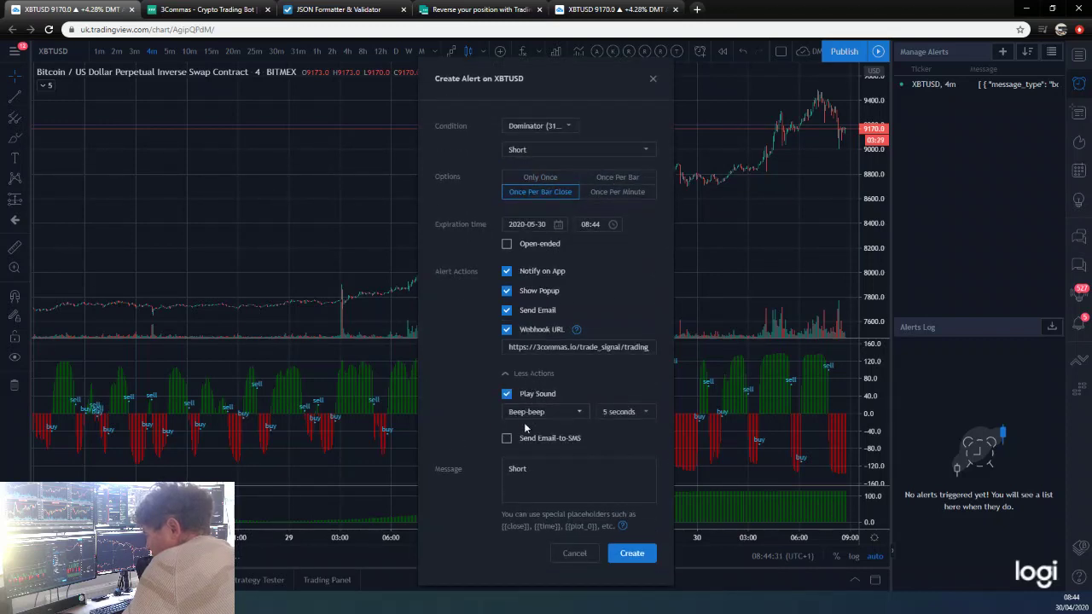
pyautogui.click(512, 375)
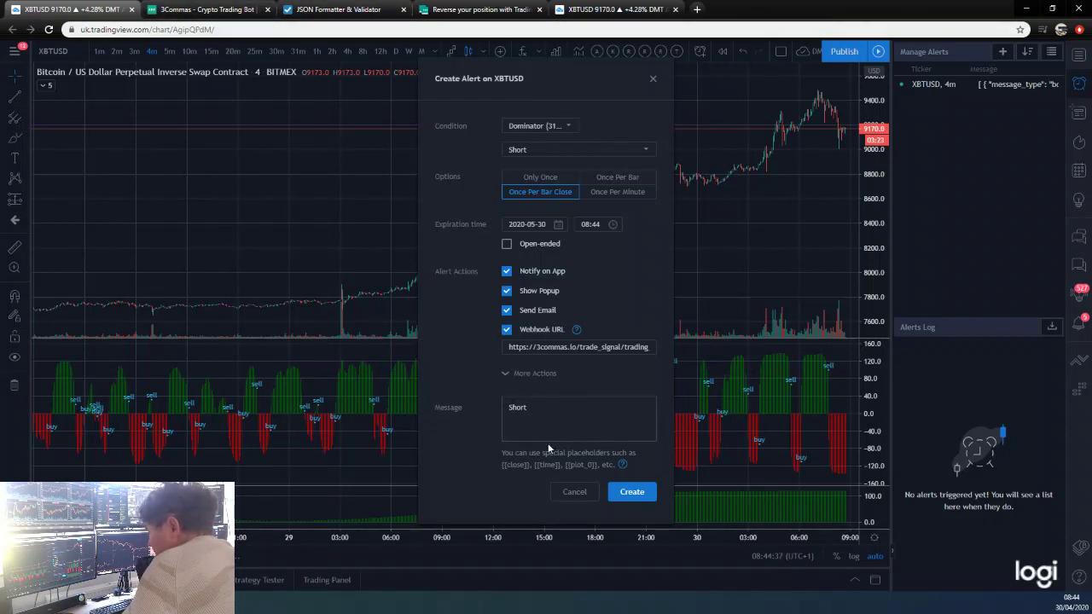
# - In 3Commas, copy the long bot's message to cancel all bot deals and stop the bot
pyautogui.click(209, 9)
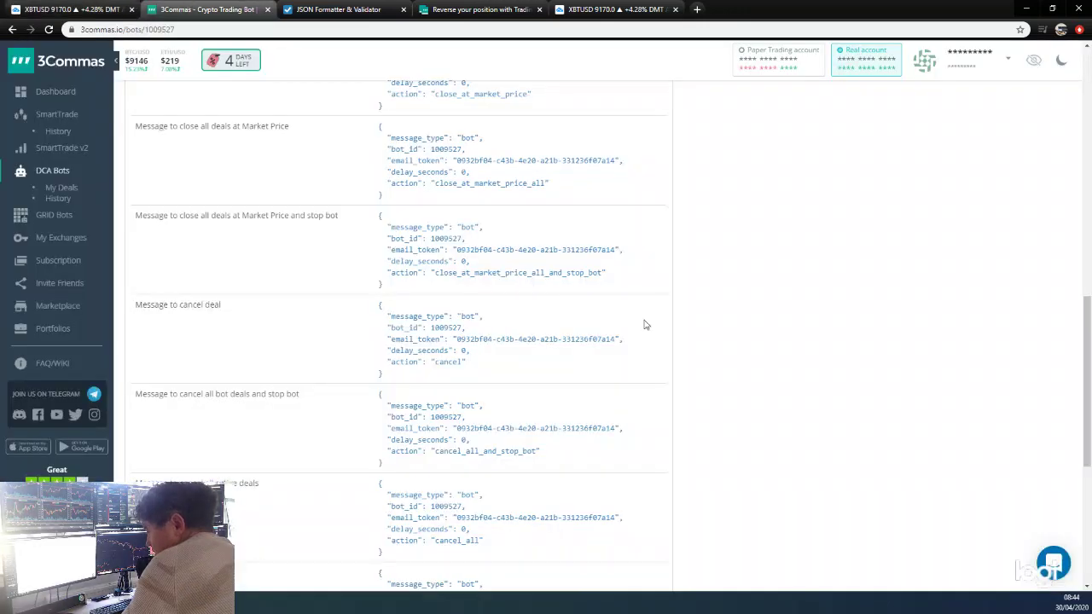
pyautogui.scroll(10, 666, 327)
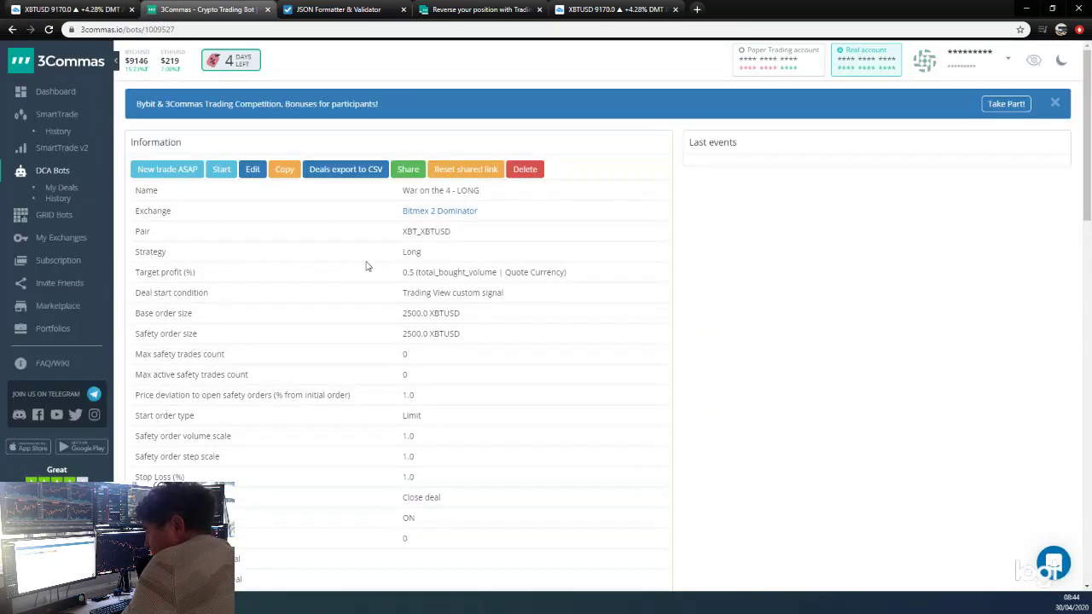
pyautogui.scroll(-10, 367, 266)
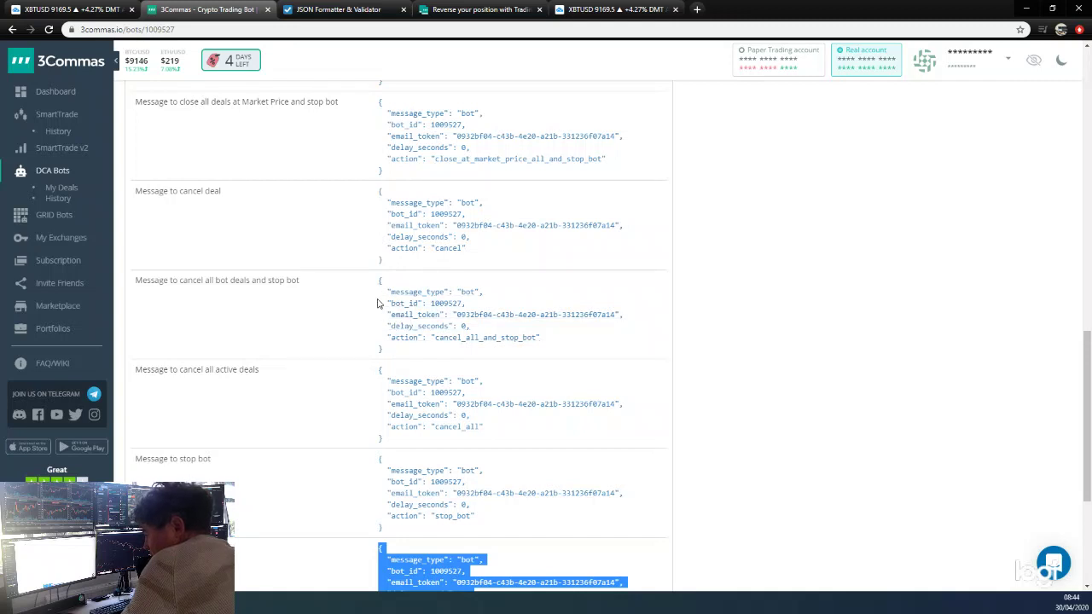
pyautogui.moveTo(368, 279); pyautogui.dragTo(432, 347)
pyautogui.rightClick(428, 305)
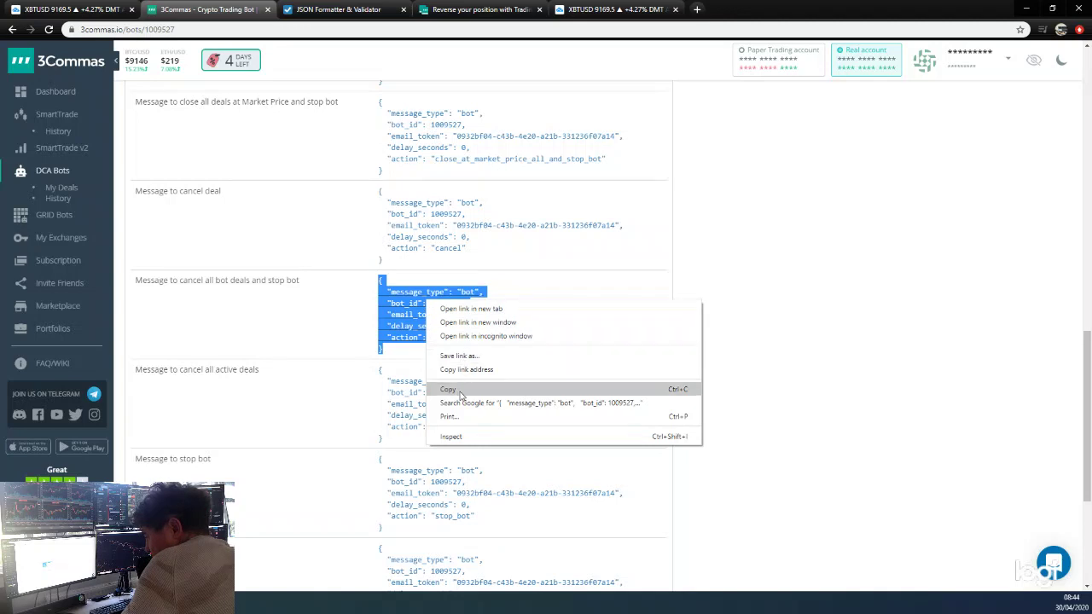
pyautogui.click(461, 394)
# - In JSON Formatter & Validator, replace the array's first object with the copied cancel_all_and_stop_bot message, including its email token, and tidy its opening spacing
pyautogui.click(339, 10)
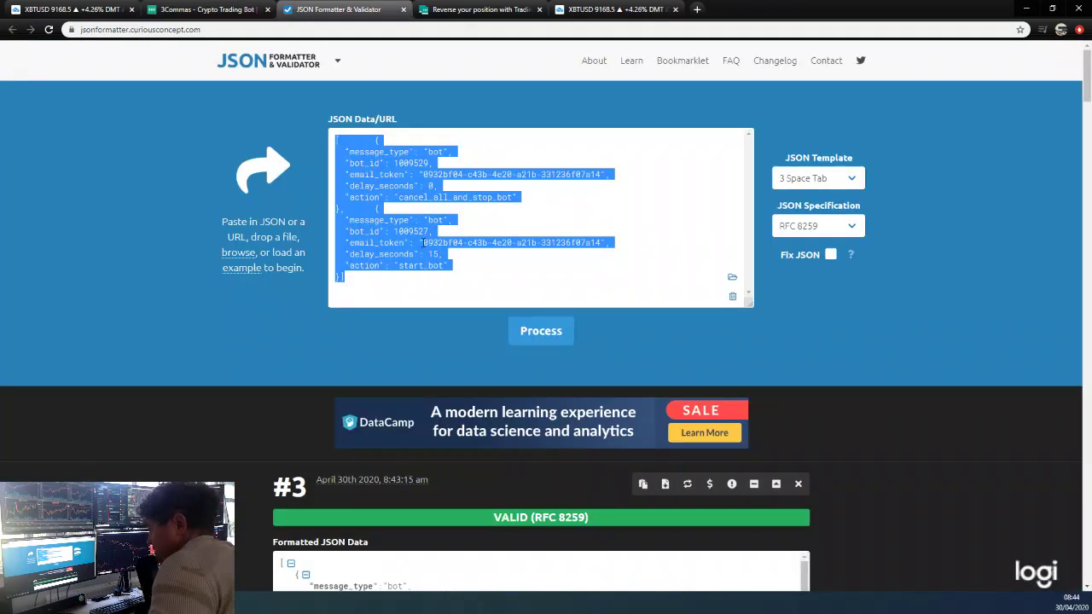
pyautogui.moveTo(373, 139); pyautogui.dragTo(341, 210)
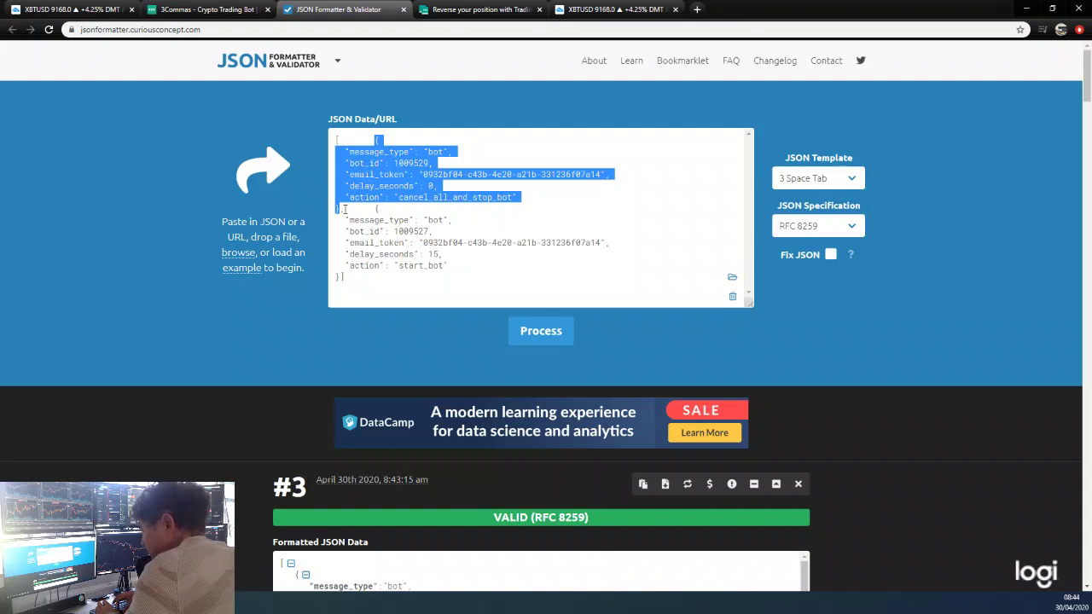
pyautogui.hotkey('ctrl', 'v')
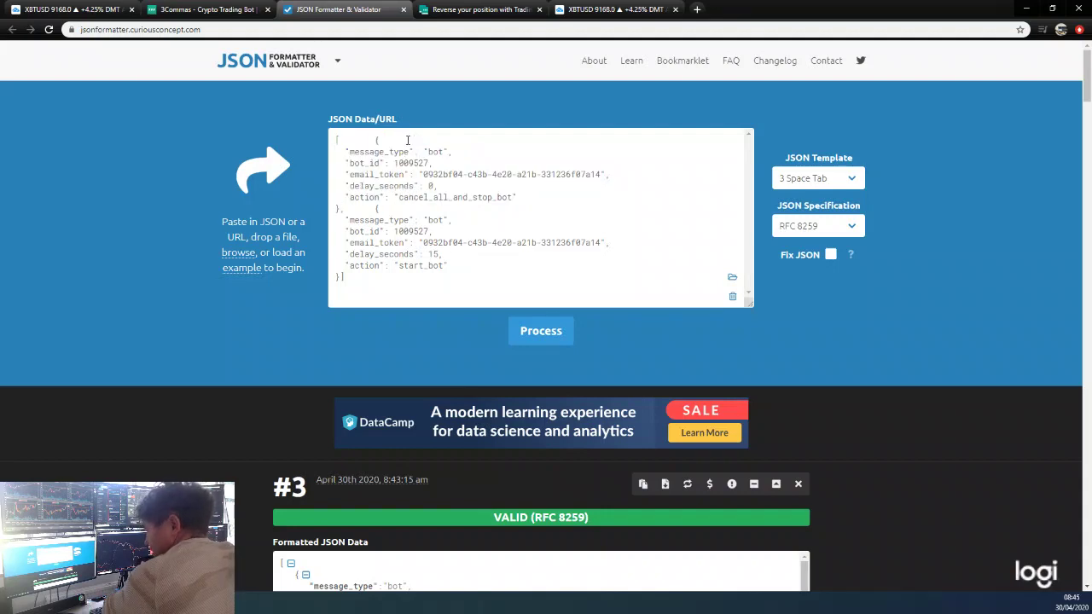
pyautogui.click(552, 174)
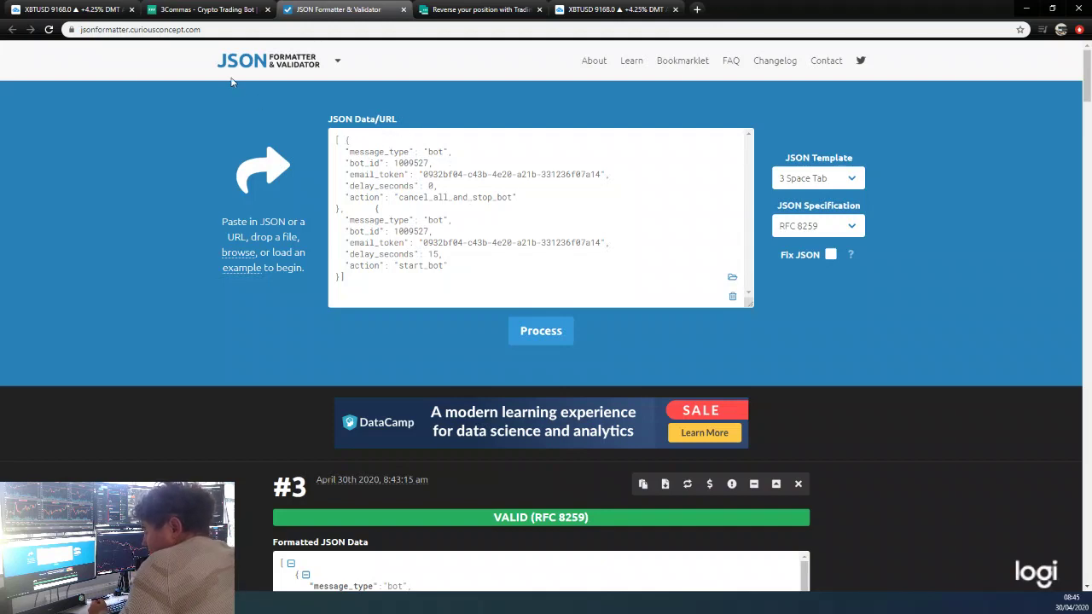
# - In 3Commas, open the short XBTUSD bot's details and copy its message to start the bot
pyautogui.click(205, 9)
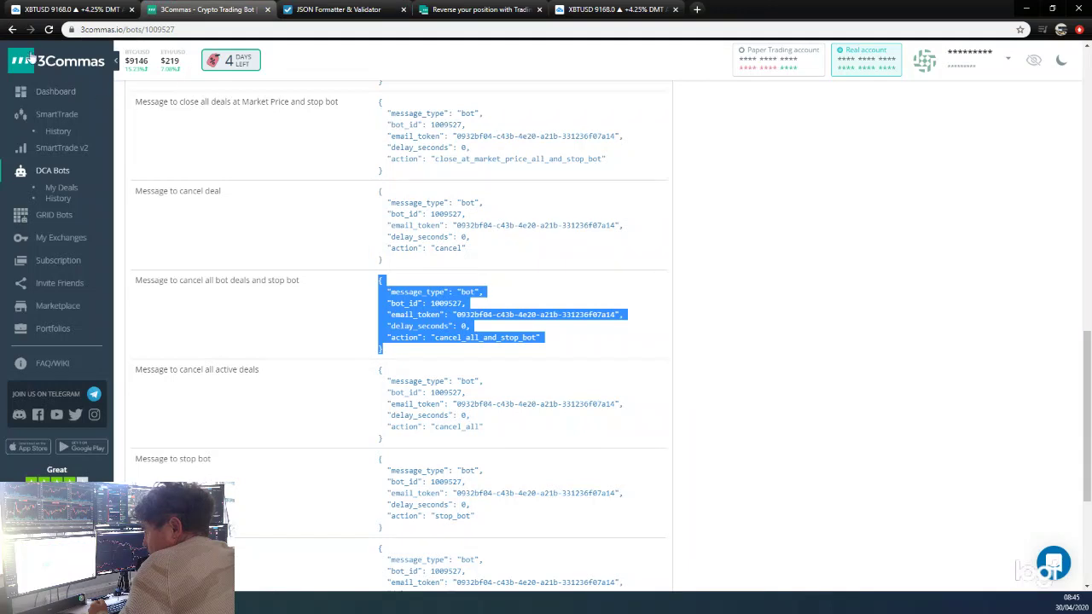
pyautogui.click(12, 30)
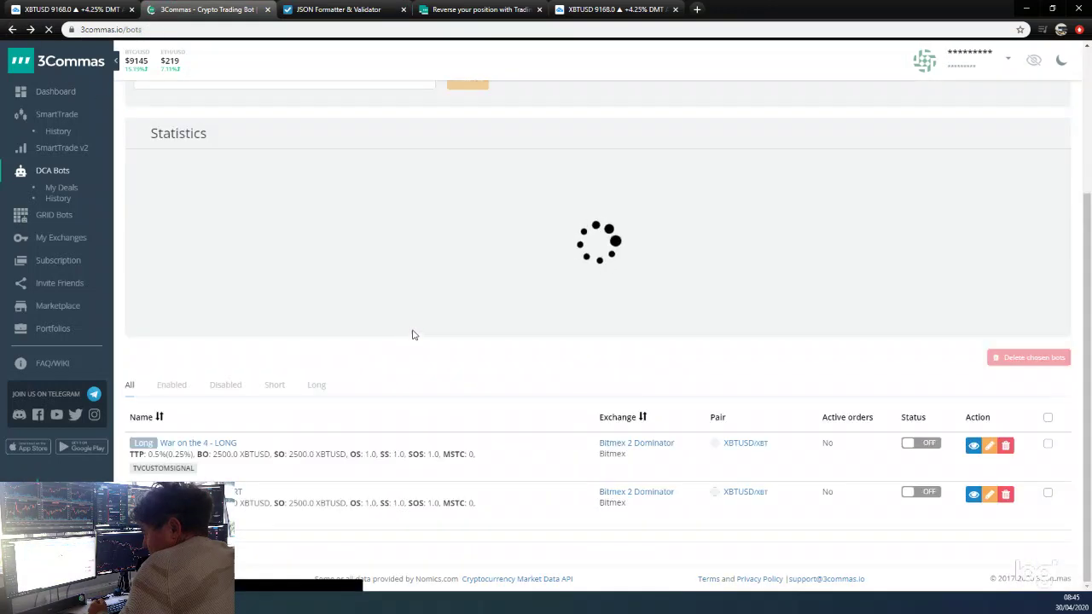
pyautogui.click(197, 491)
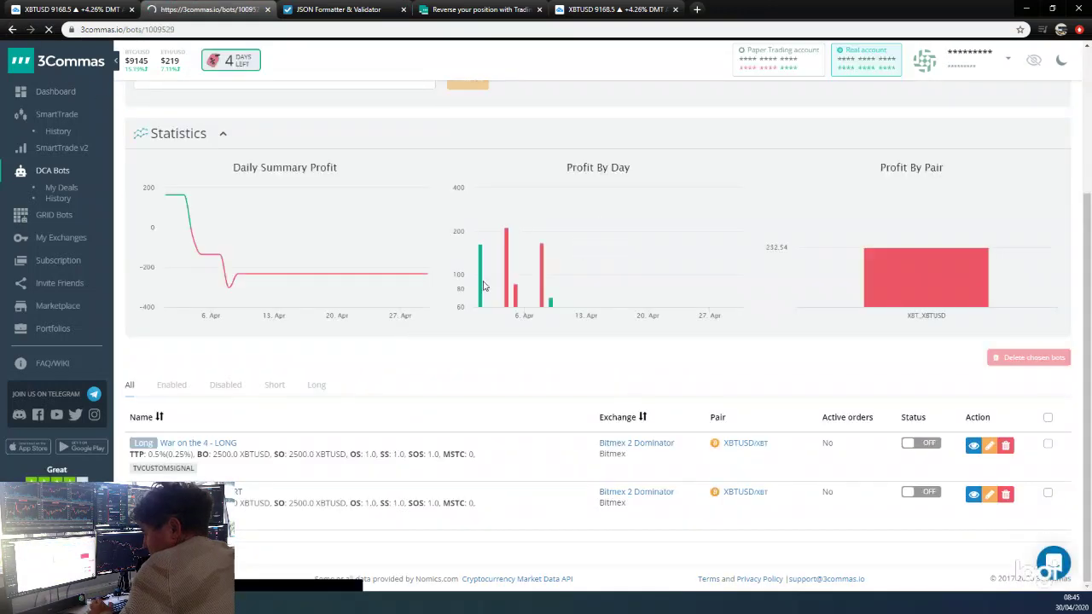
pyautogui.scroll(-15, 431, 356)
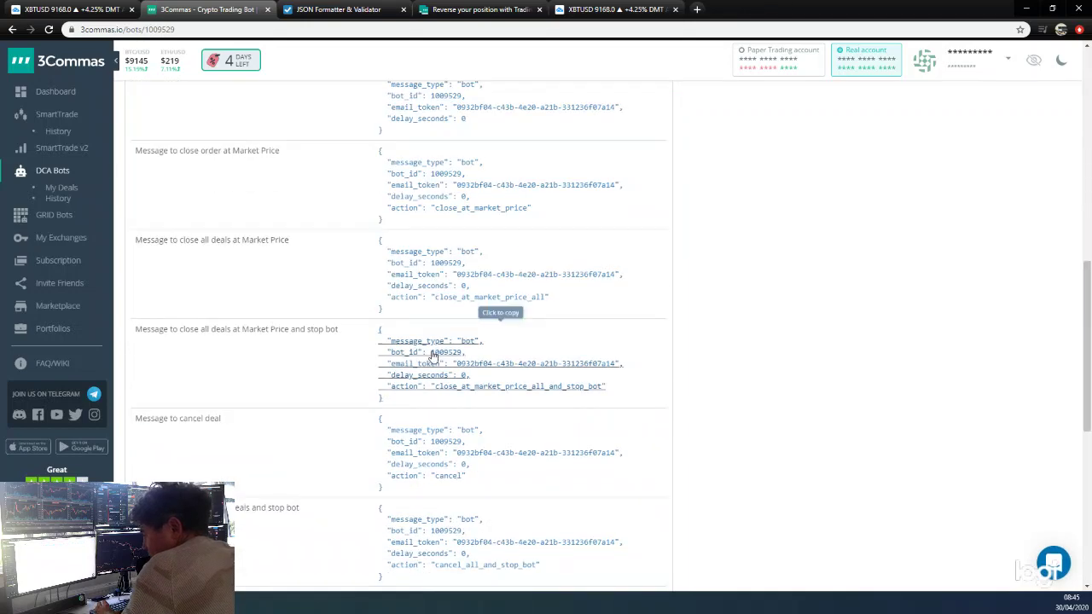
pyautogui.scroll(-1, 390, 423)
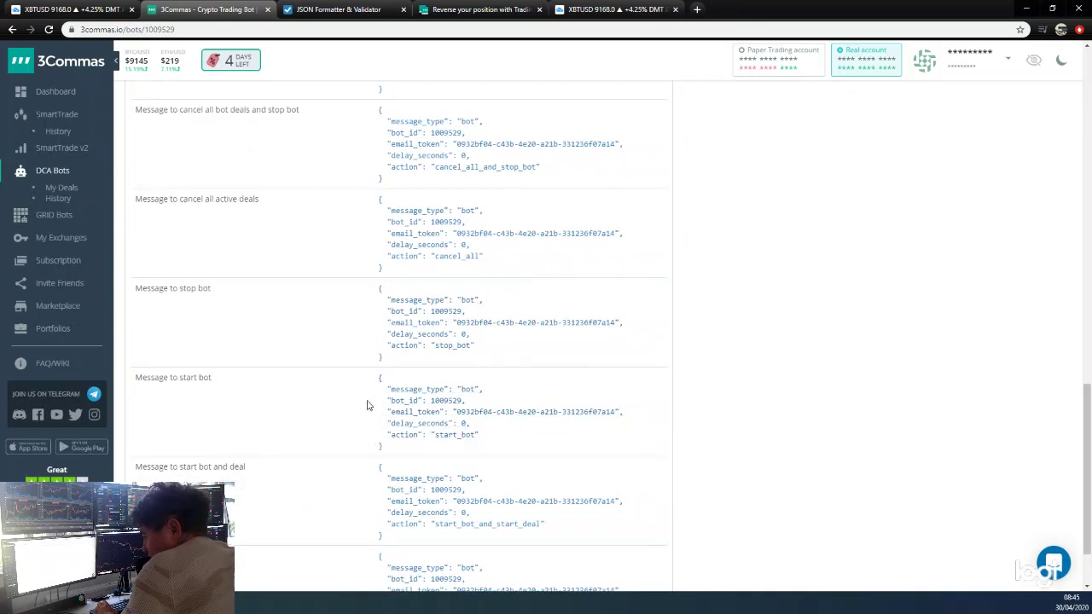
pyautogui.moveTo(371, 379); pyautogui.dragTo(415, 446)
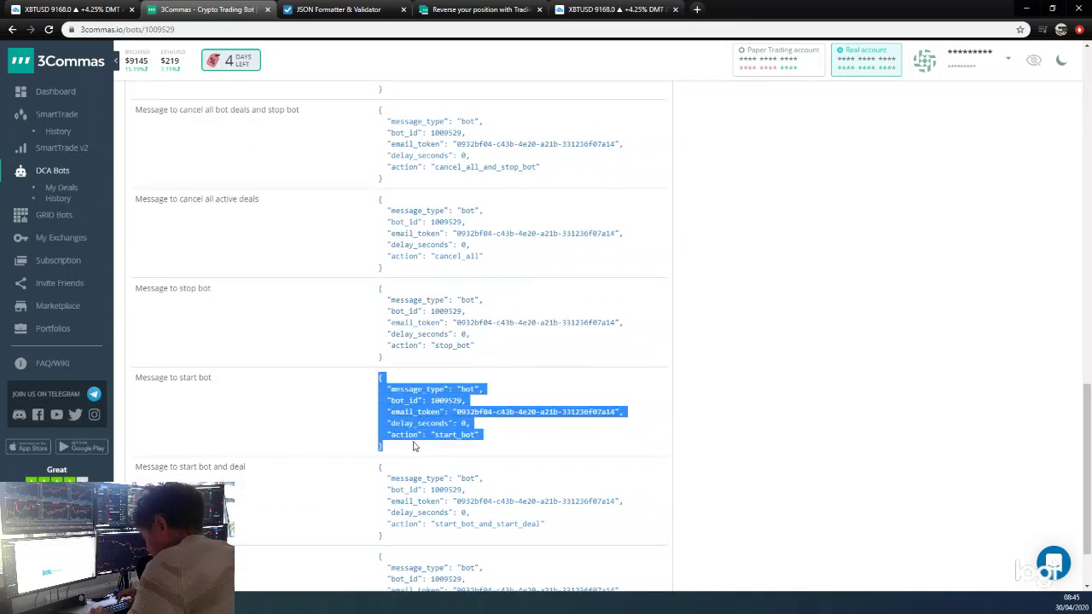
# - In JSON Formatter & Validator, replace the second object with the short bot's start_bot message, including its email token, and validate the array
pyautogui.click(337, 9)
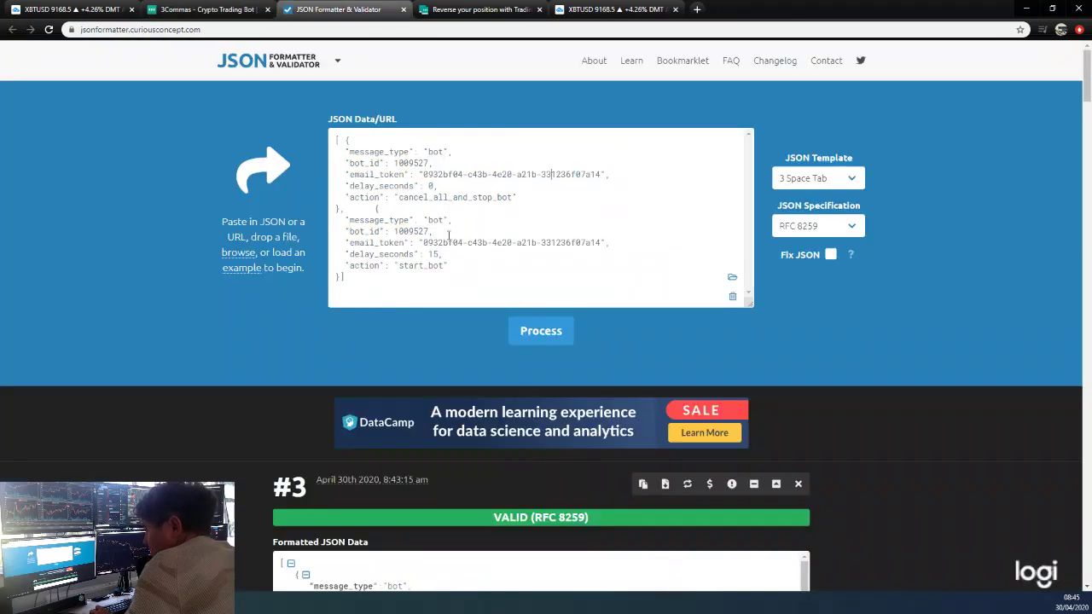
pyautogui.moveTo(375, 208); pyautogui.dragTo(342, 278)
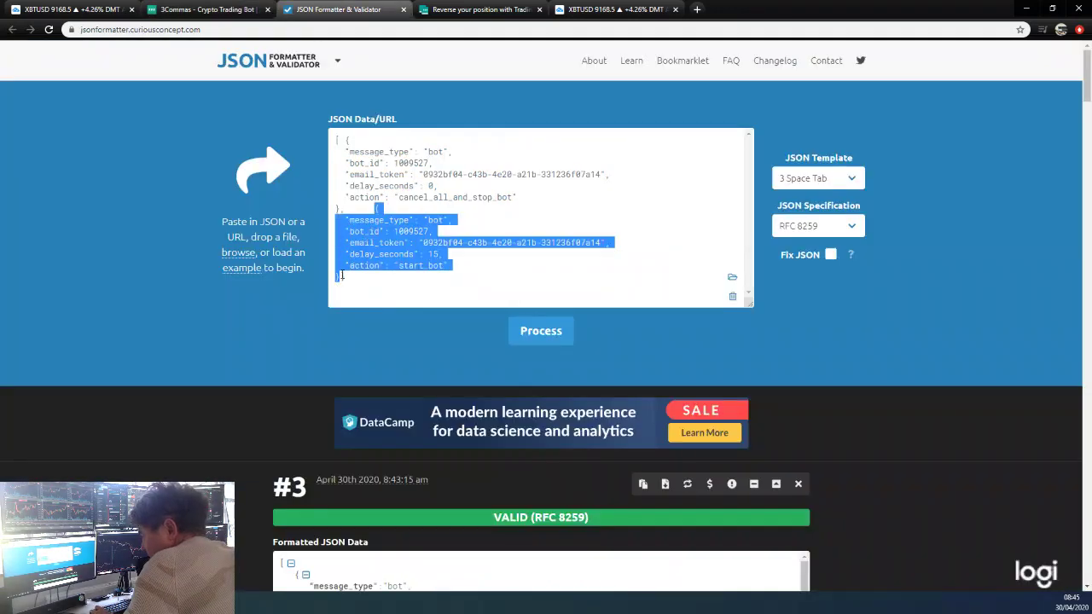
pyautogui.hotkey('ctrl', 'v')
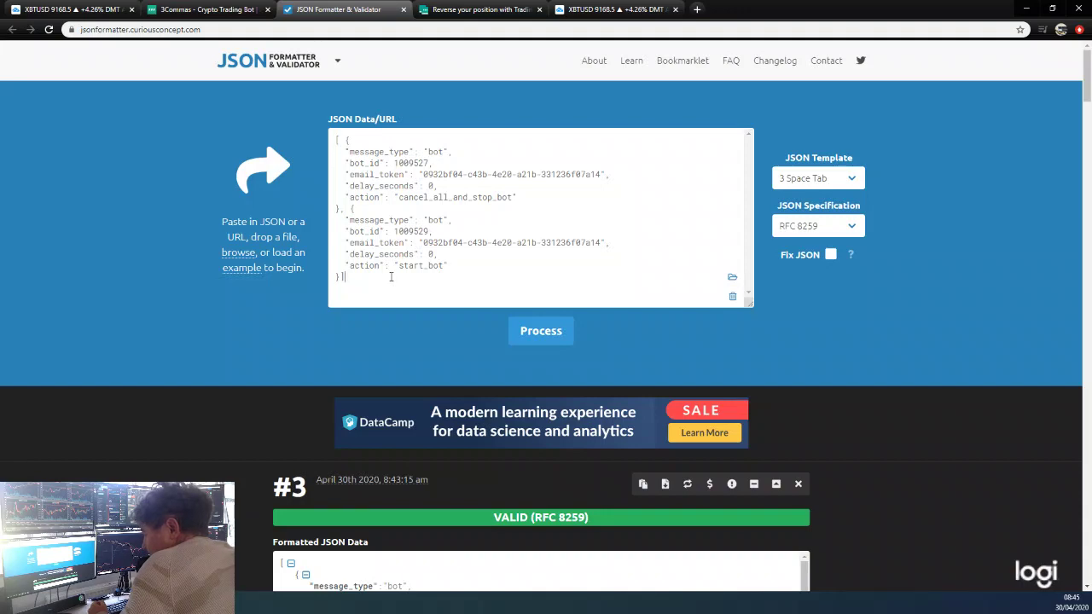
pyautogui.click(519, 340)
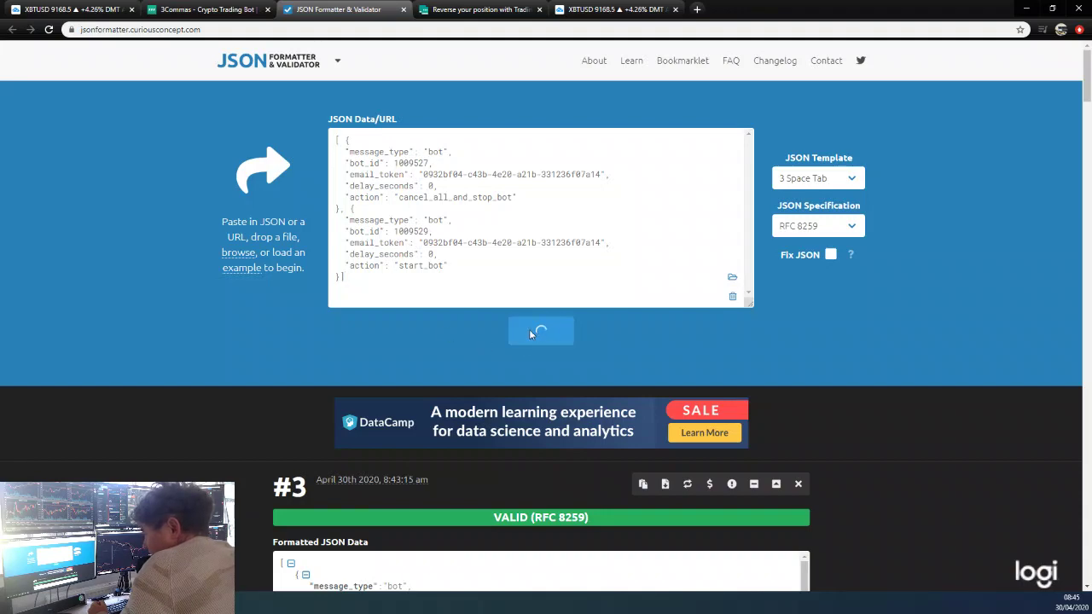
pyautogui.scroll(4, 430, 117)
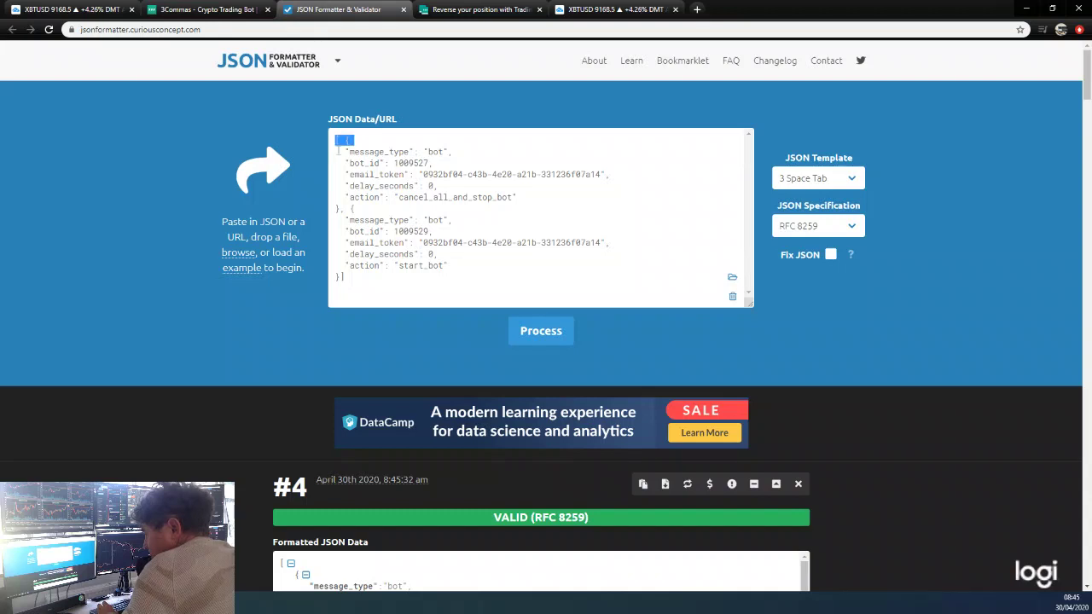
# - Copy the entire JSON array and paste it, email tokens included, over the new Short alert's message in TradingView
pyautogui.moveTo(336, 140); pyautogui.dragTo(385, 280)
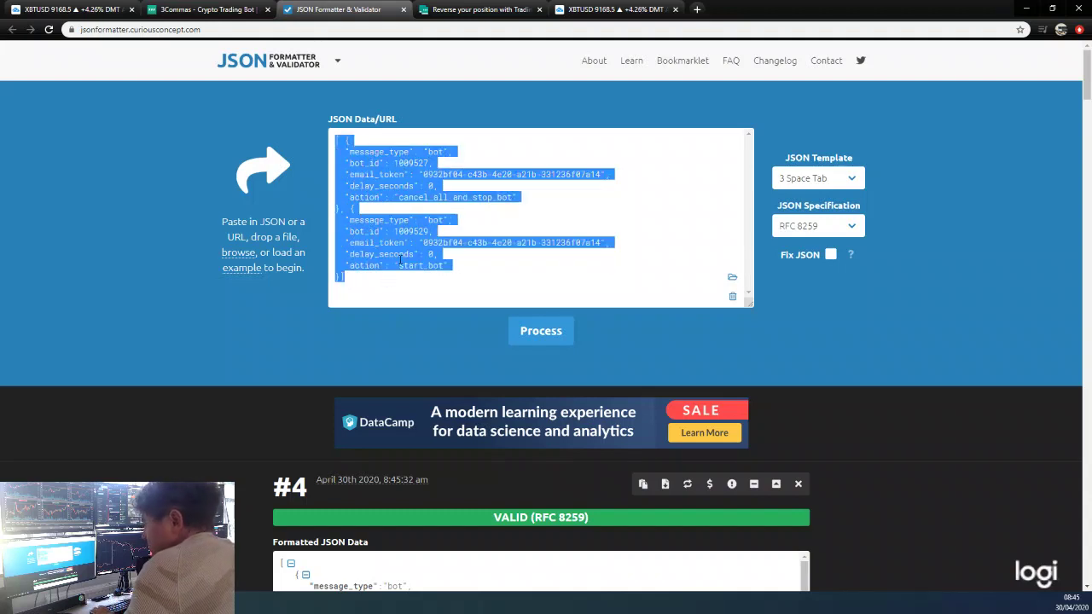
pyautogui.click(206, 9)
pyautogui.click(73, 8)
pyautogui.click(535, 410)
pyautogui.hotkey('ctrl', 'a')
pyautogui.hotkey('ctrl', 'v')
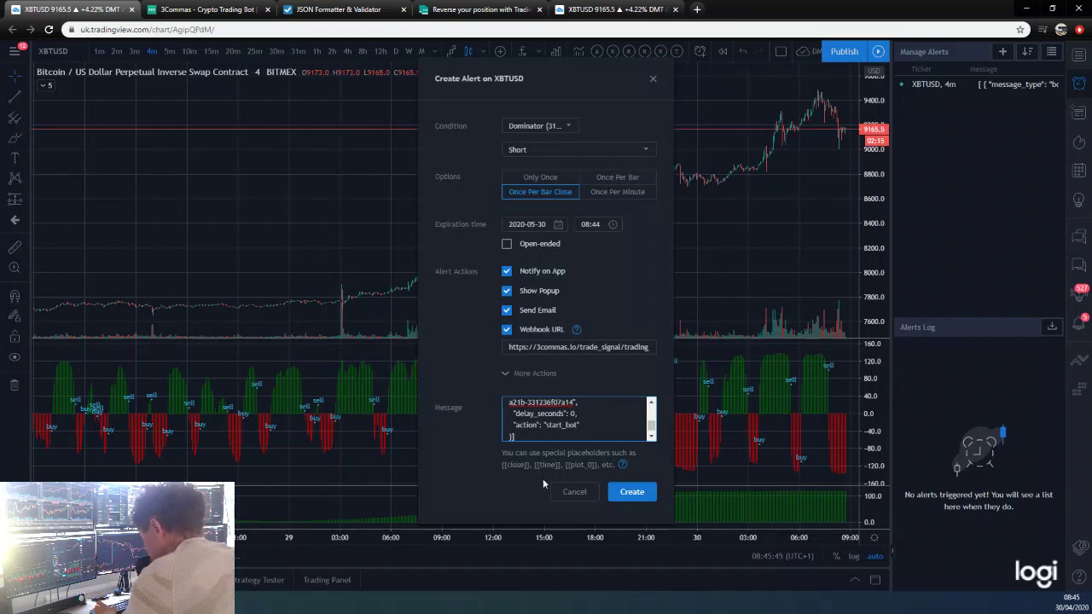
# - Set the start_bot object's delay_seconds to 15 in the message, review the JSON and create the XBTUSD Short alert
pyautogui.press('BackSpace')
pyautogui.write('15')
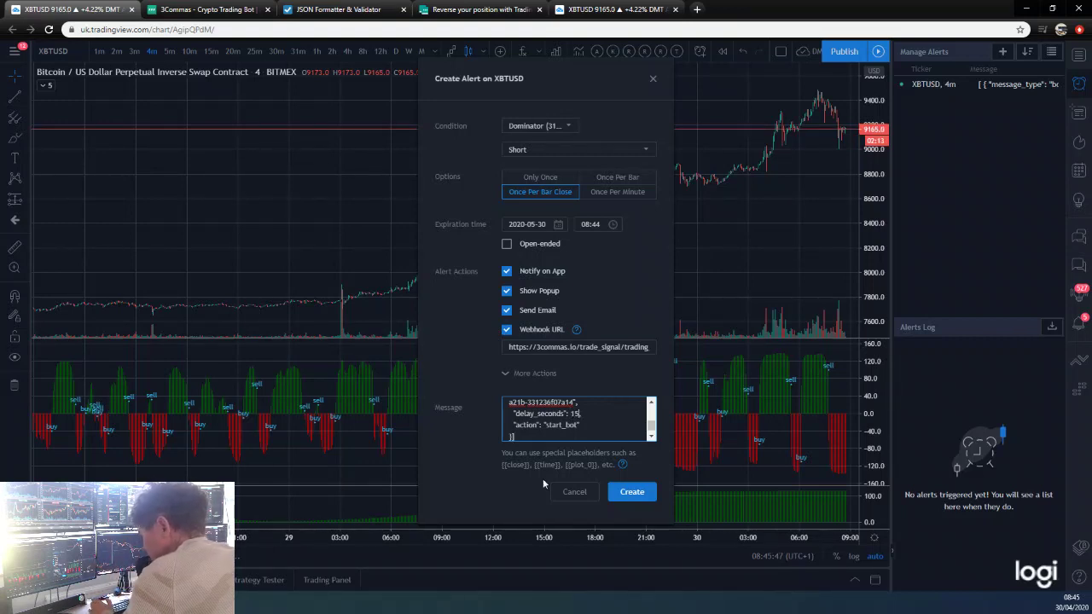
pyautogui.moveTo(653, 431); pyautogui.dragTo(654, 415)
pyautogui.scroll(-5, 654, 409)
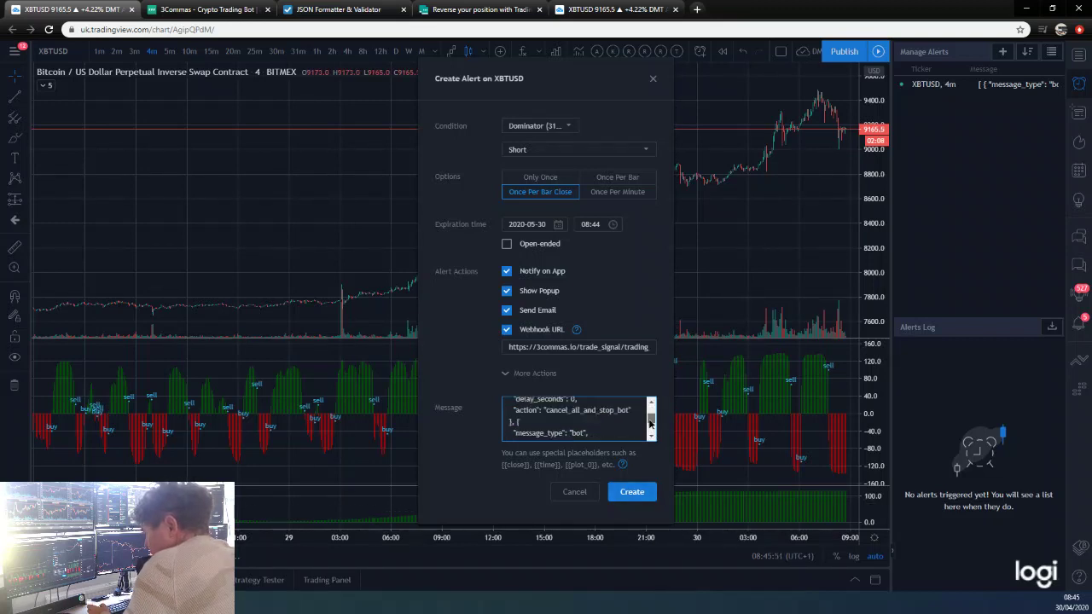
pyautogui.click(633, 491)
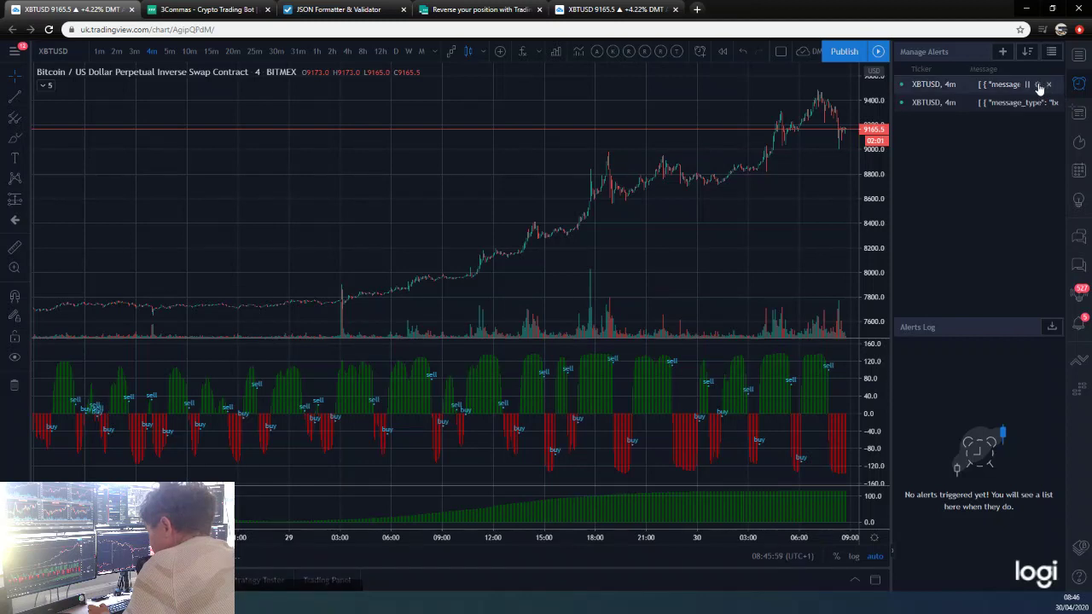
# - Review the settings and webhook messages of the existing XBTUSD Short and Long alerts, closing each without changes
pyautogui.click(1038, 84)
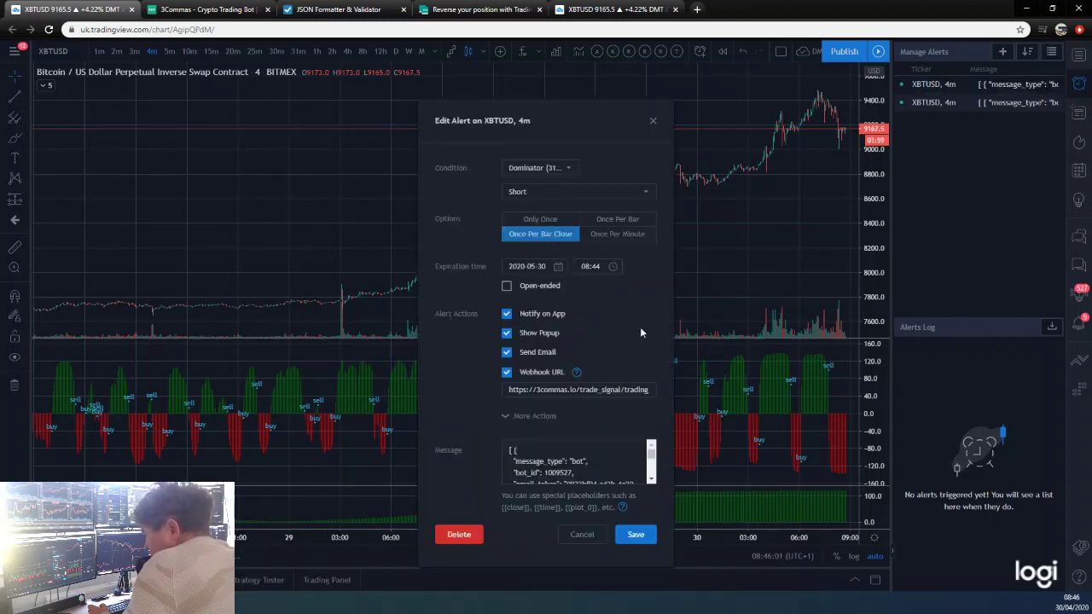
pyautogui.click(653, 121)
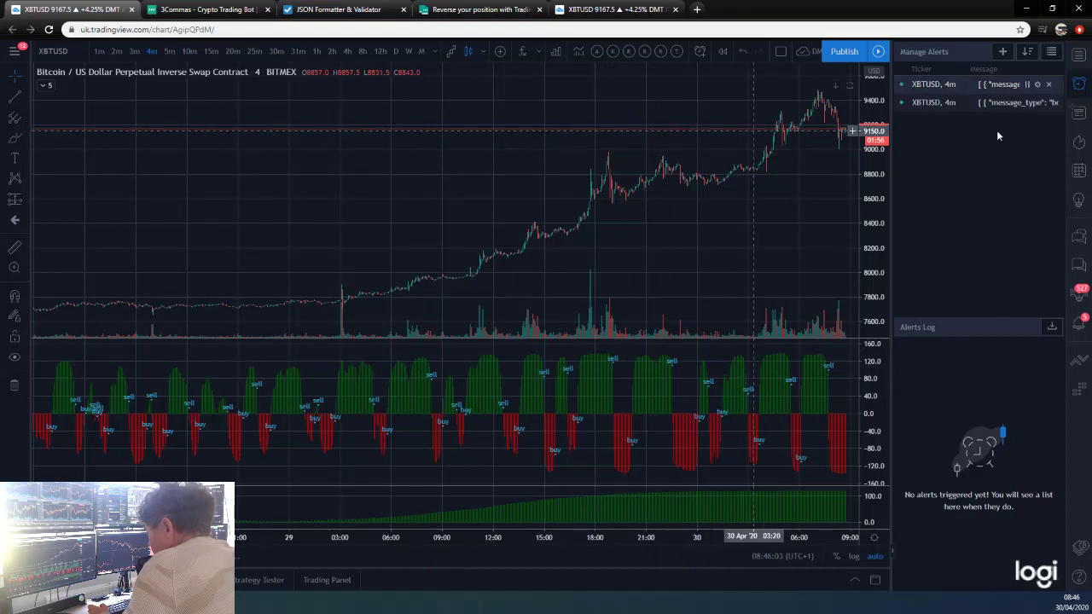
pyautogui.click(1038, 88)
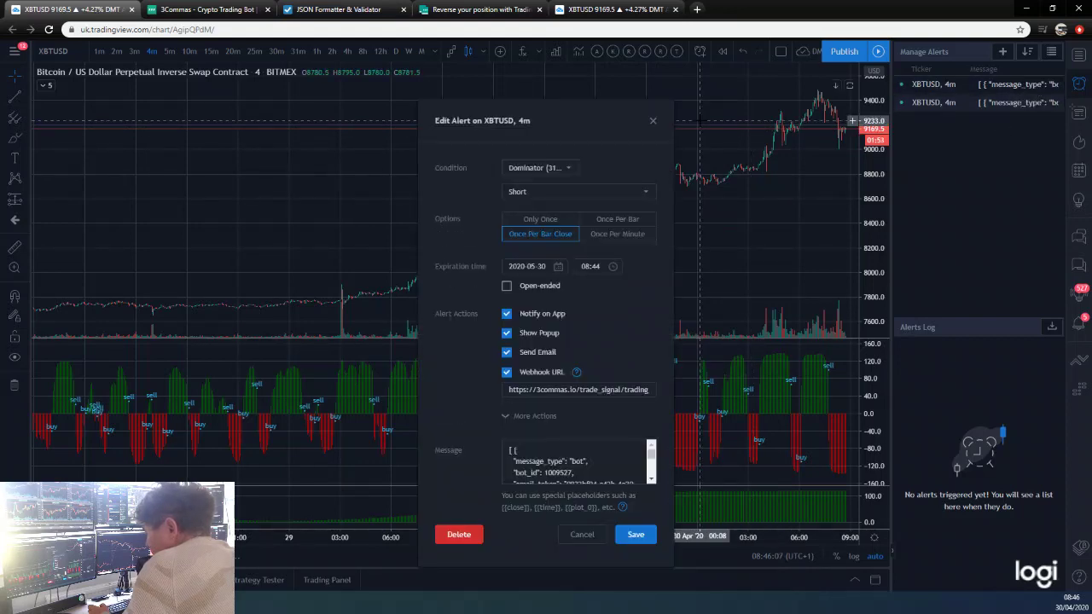
pyautogui.click(652, 121)
pyautogui.click(1038, 103)
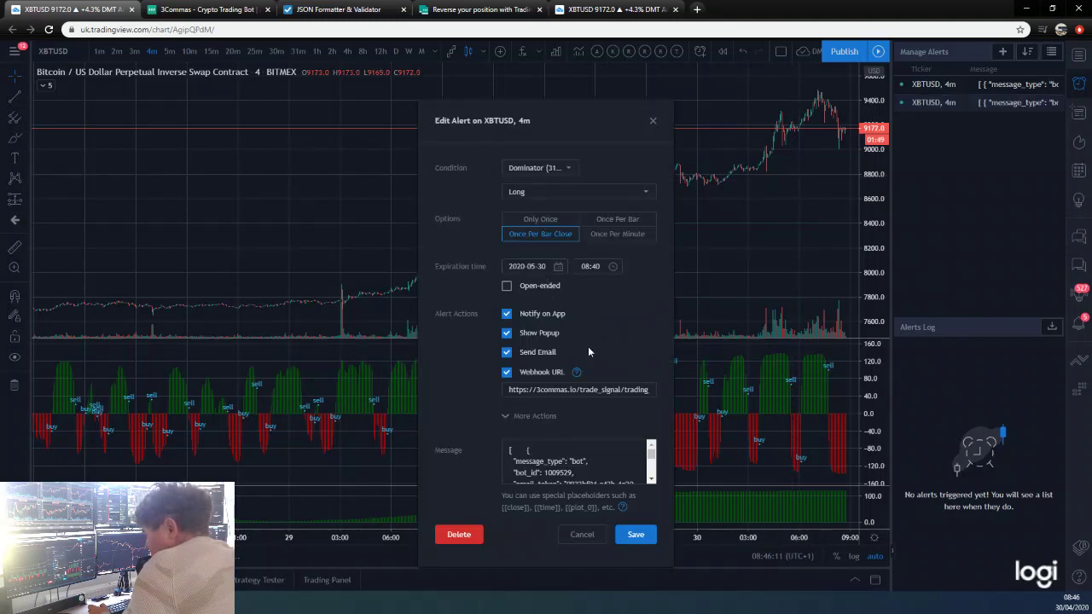
pyautogui.scroll(-4, 606, 452)
pyautogui.scroll(4, 623, 478)
pyautogui.click(653, 120)
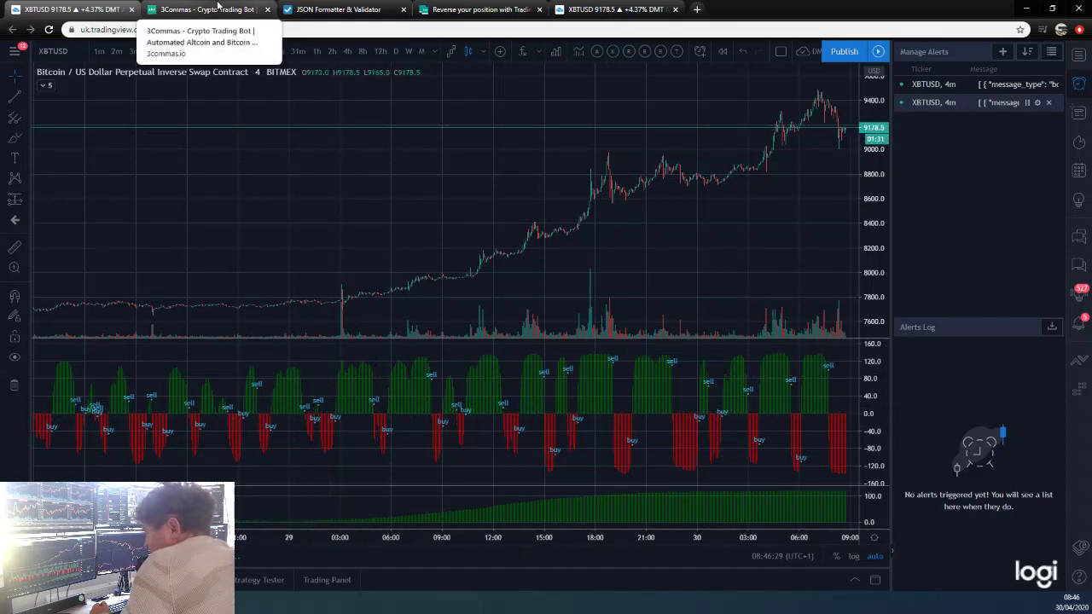
# - Start a new XBTUSD alert with the Dominator (14, ...) indicator's Long condition, triggering Once Per Bar
pyautogui.click(1002, 51)
pyautogui.click(526, 155)
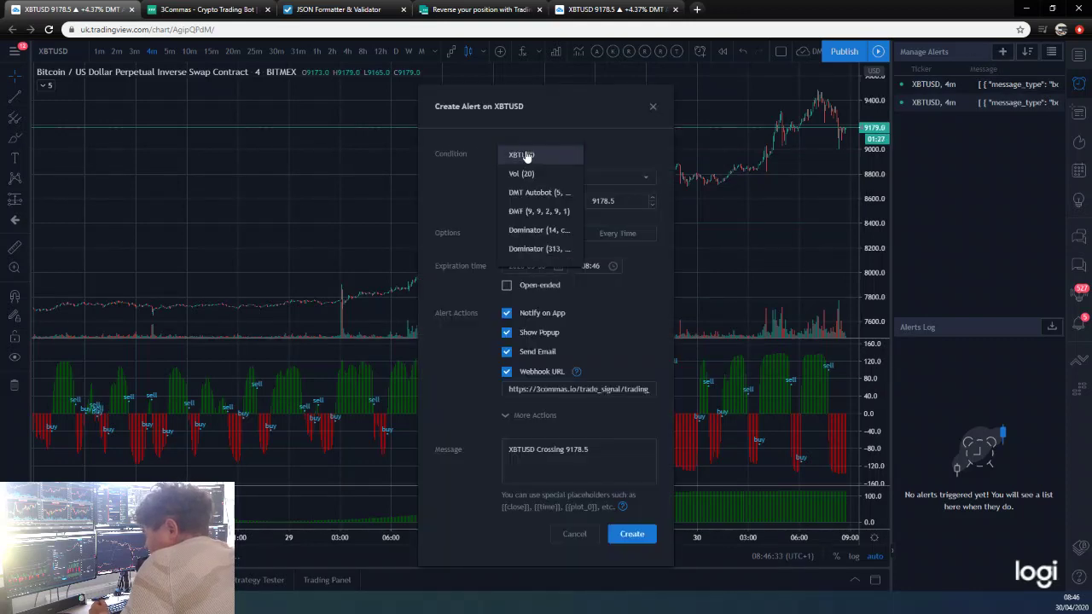
pyautogui.click(540, 230)
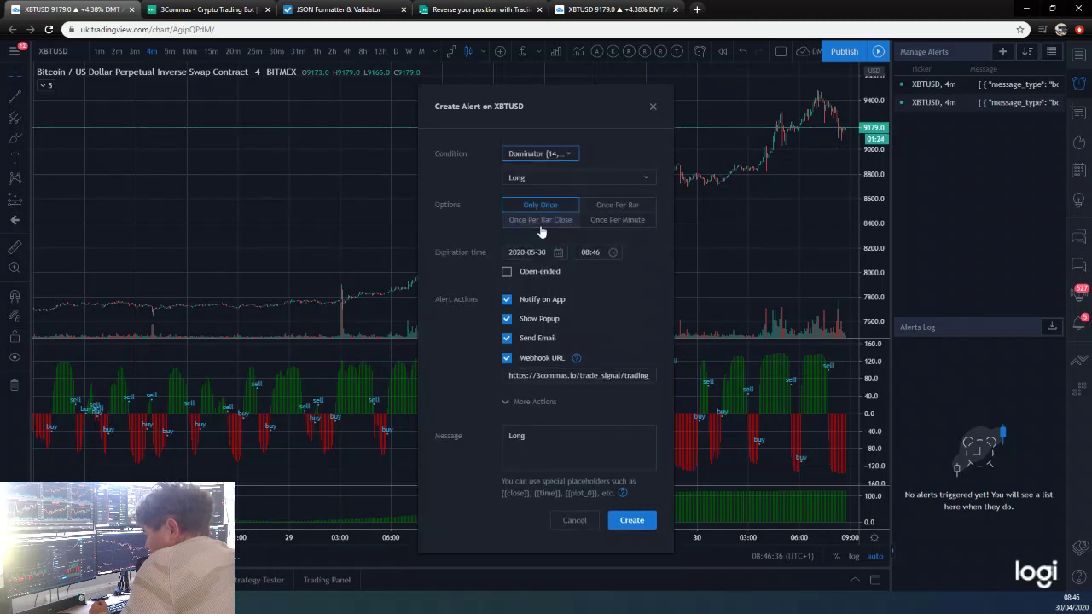
pyautogui.click(552, 156)
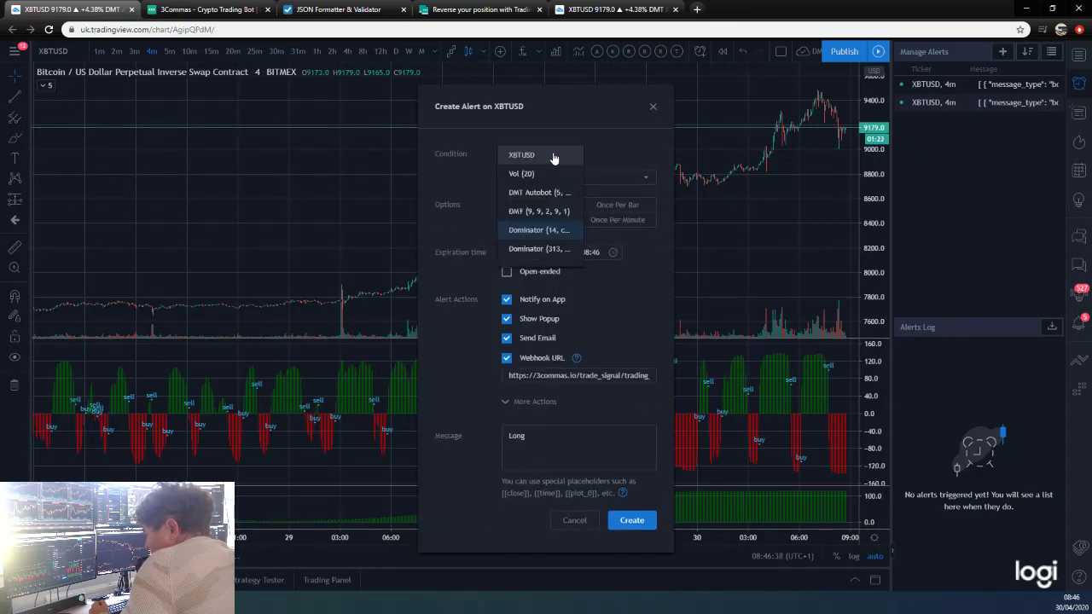
pyautogui.click(622, 139)
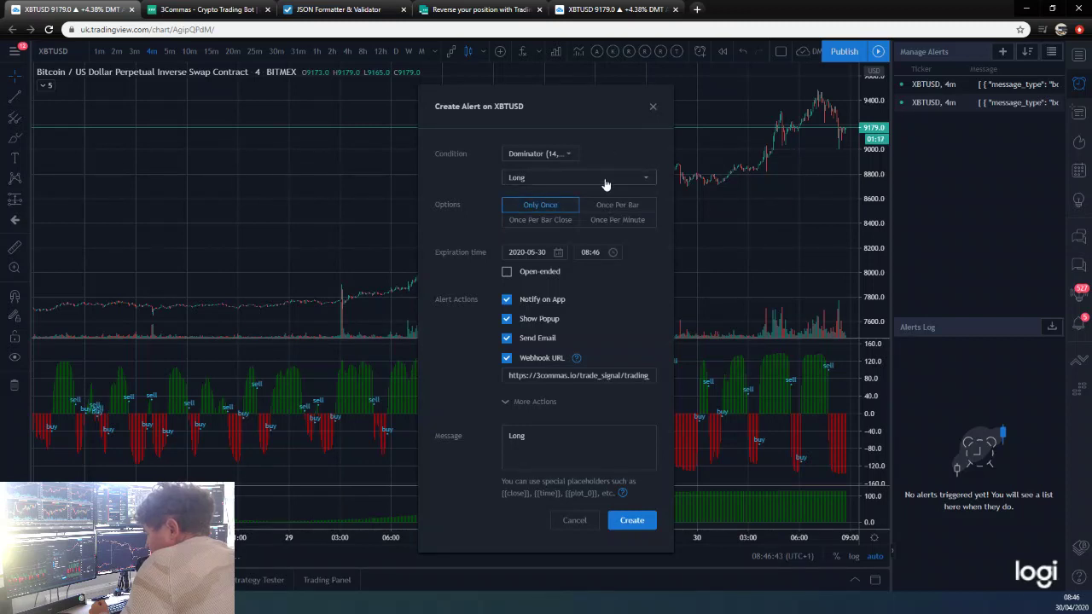
pyautogui.click(602, 207)
# - Turn off Play Sound in the new alert's additional actions and collapse them again
pyautogui.click(507, 404)
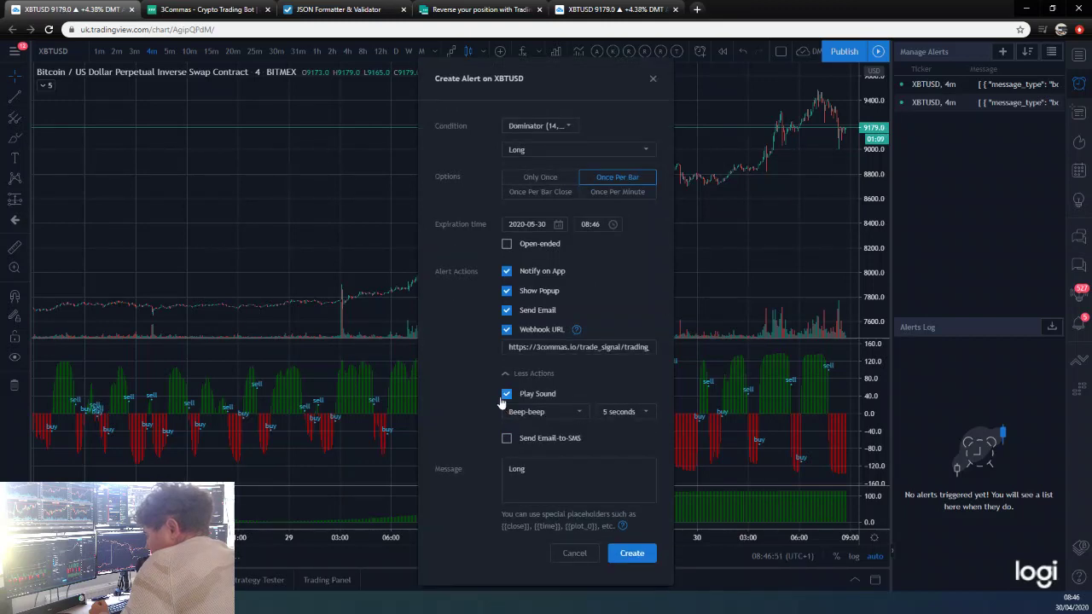
pyautogui.click(506, 394)
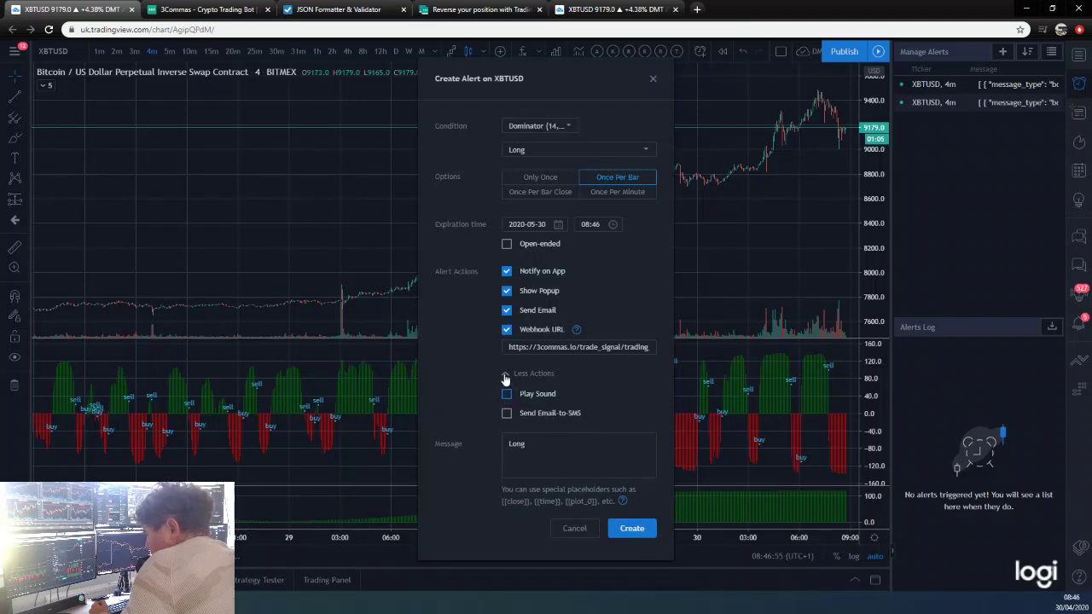
pyautogui.click(505, 378)
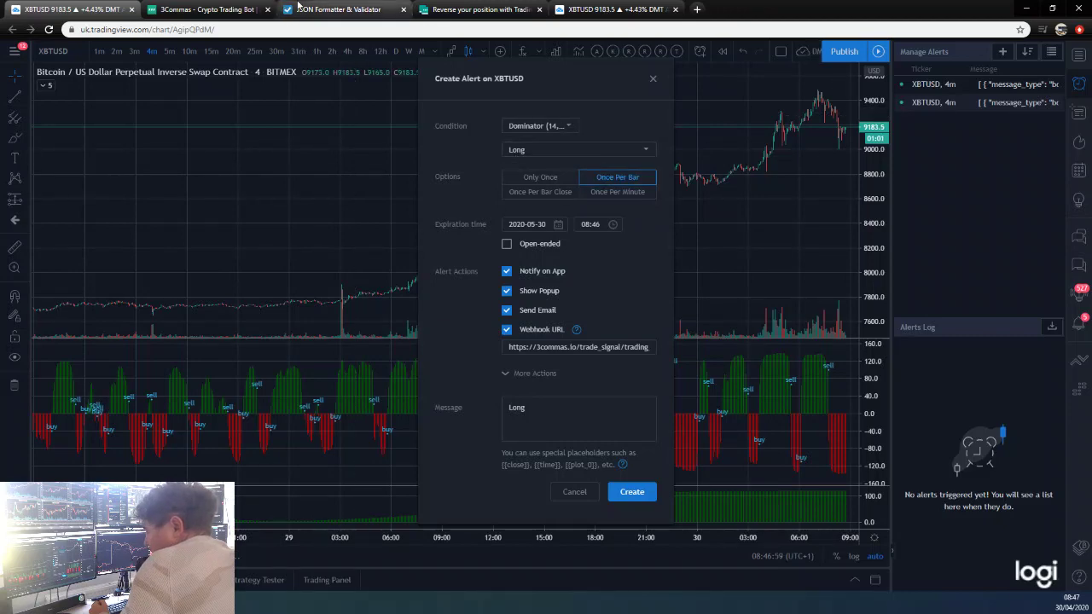
# - In 3Commas, look through the short bot's message list and select the whole message for deal start signal
pyautogui.click(197, 7)
pyautogui.scroll(1, 312, 302)
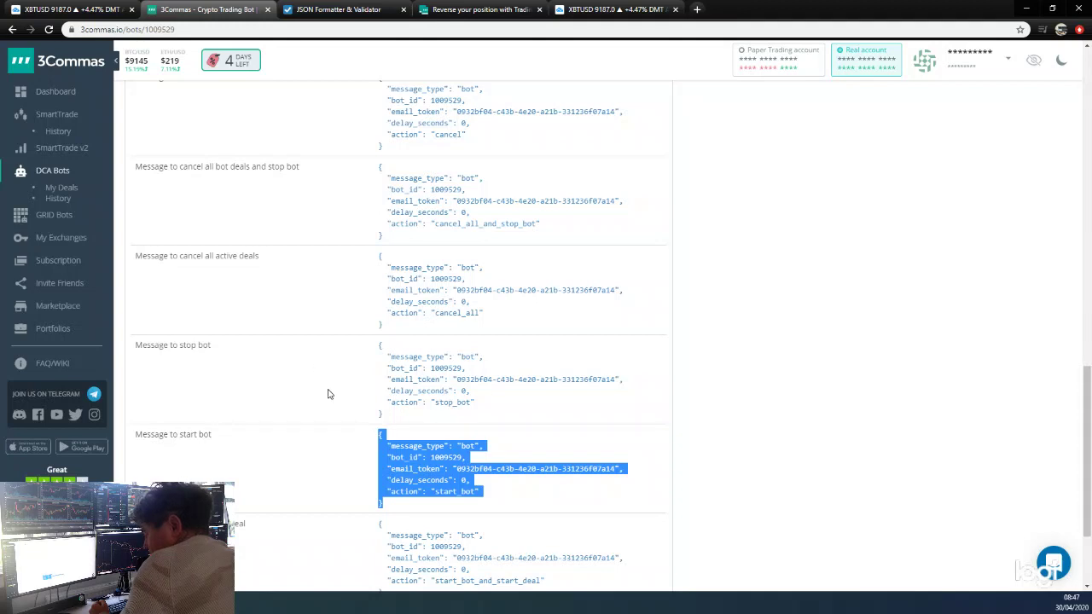
pyautogui.scroll(-2, 350, 375)
pyautogui.scroll(1, 357, 363)
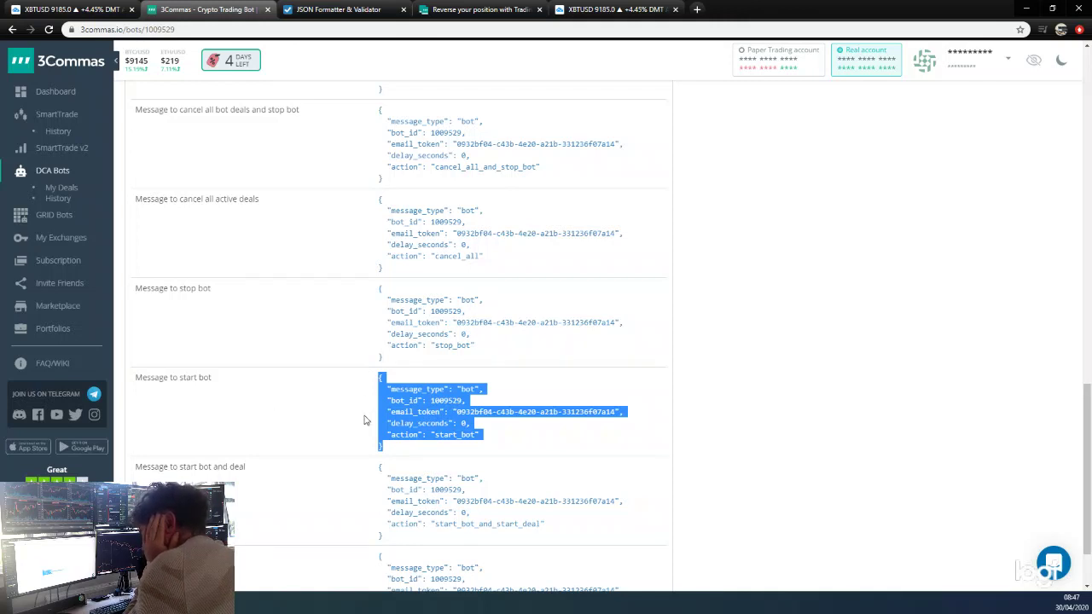
pyautogui.scroll(3, 363, 419)
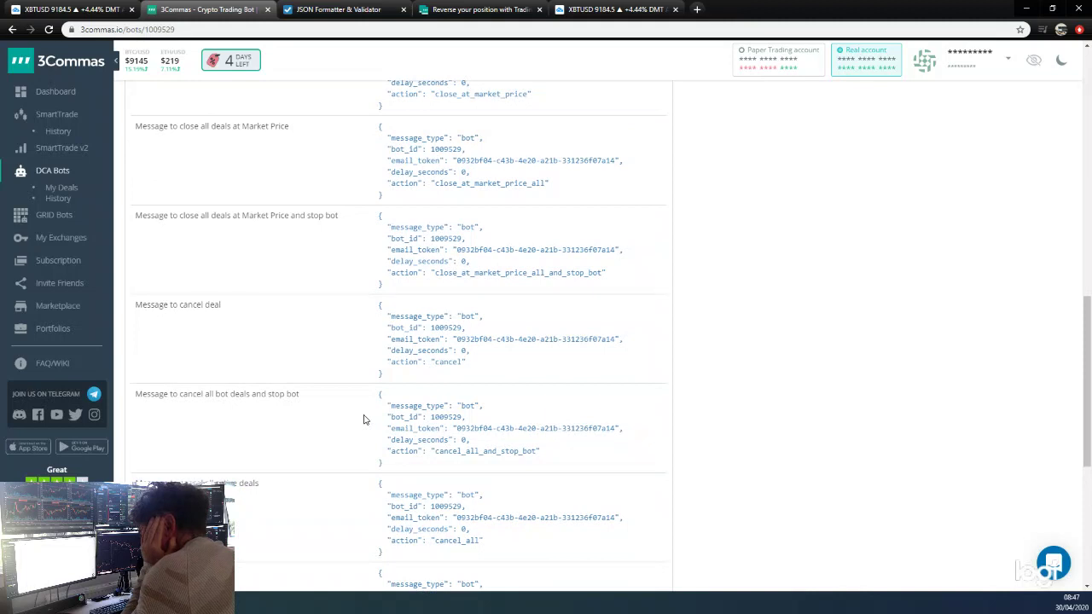
pyautogui.scroll(2, 364, 420)
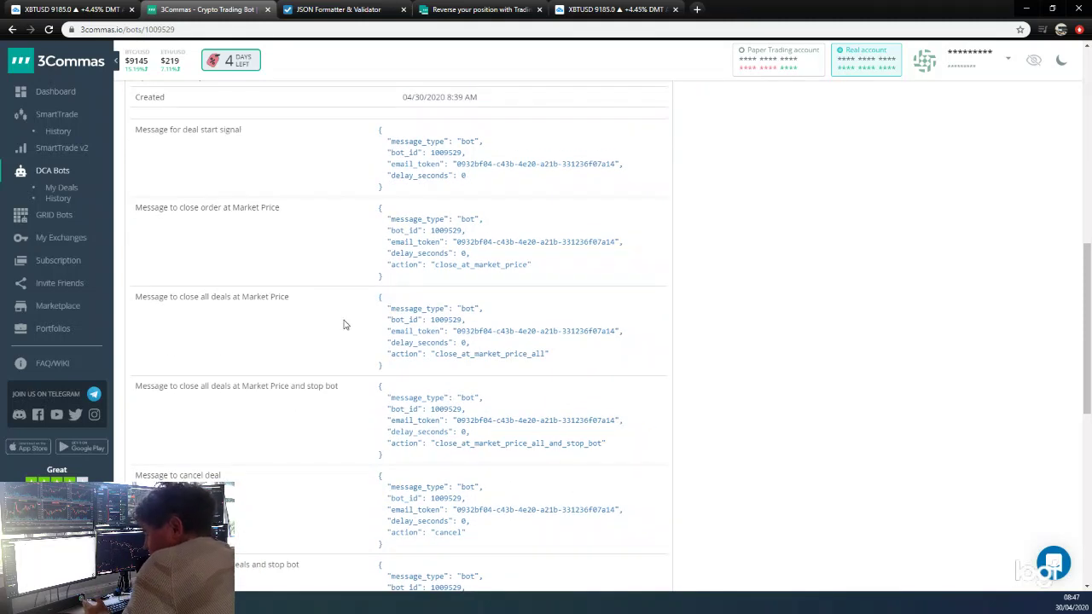
pyautogui.scroll(-1, 345, 324)
pyautogui.scroll(1, 345, 325)
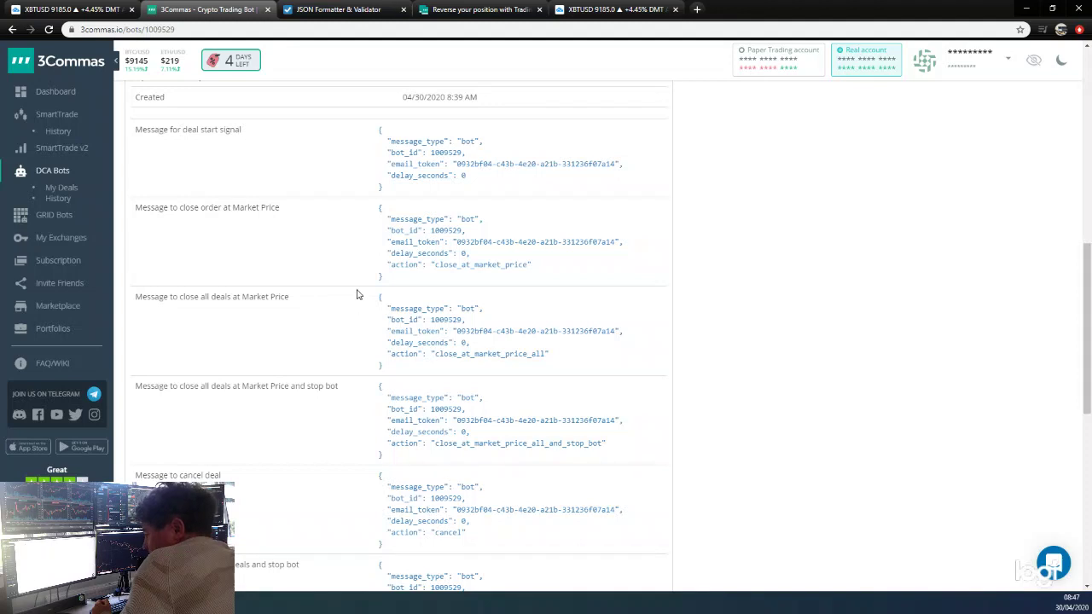
pyautogui.scroll(-1, 346, 260)
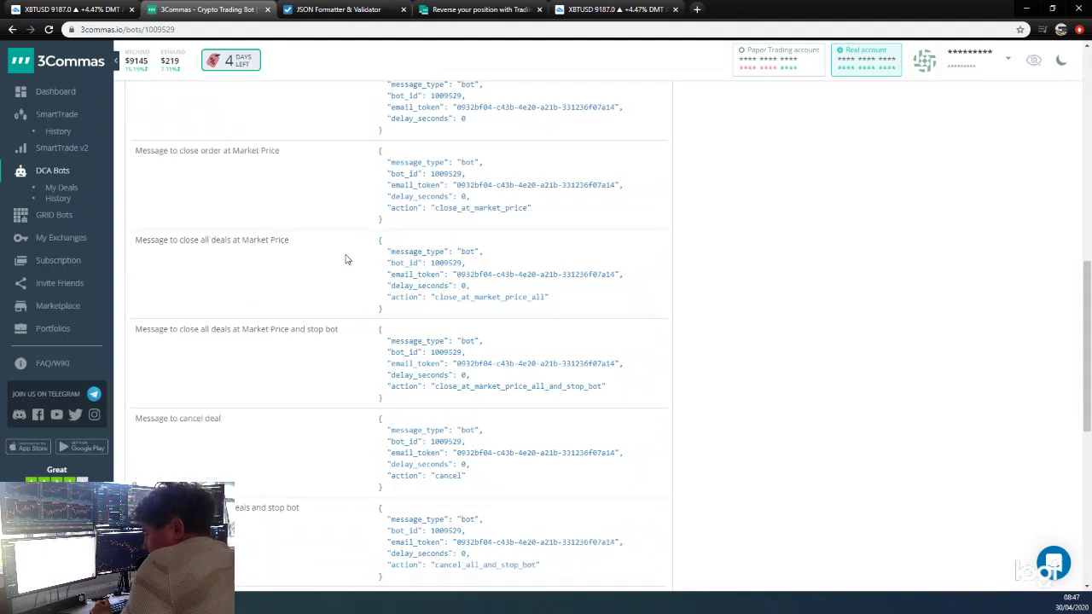
pyautogui.scroll(3, 345, 292)
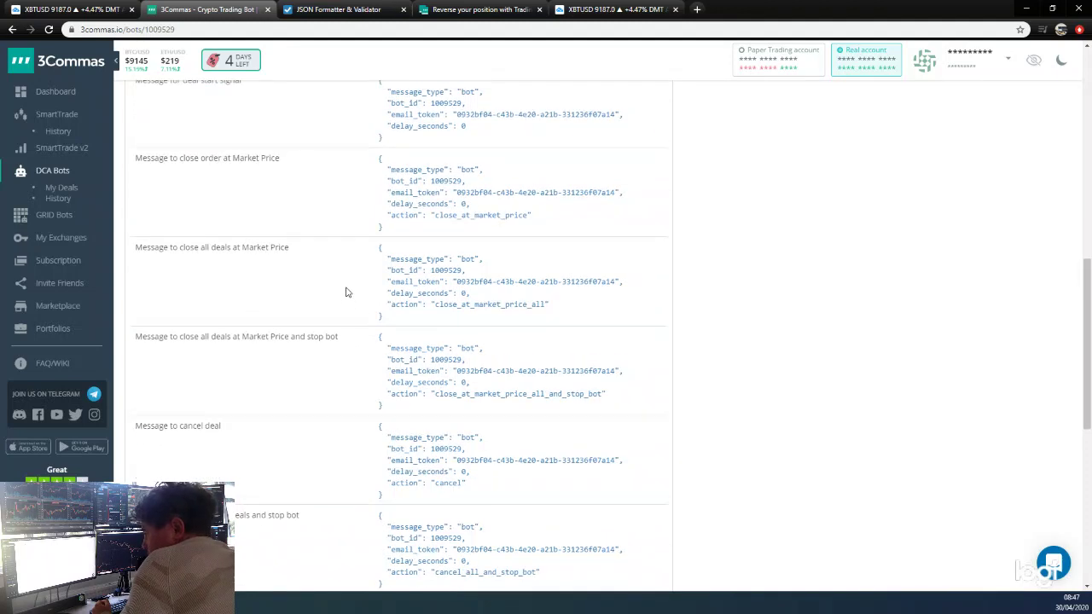
pyautogui.scroll(-3, 345, 292)
pyautogui.scroll(1, 344, 290)
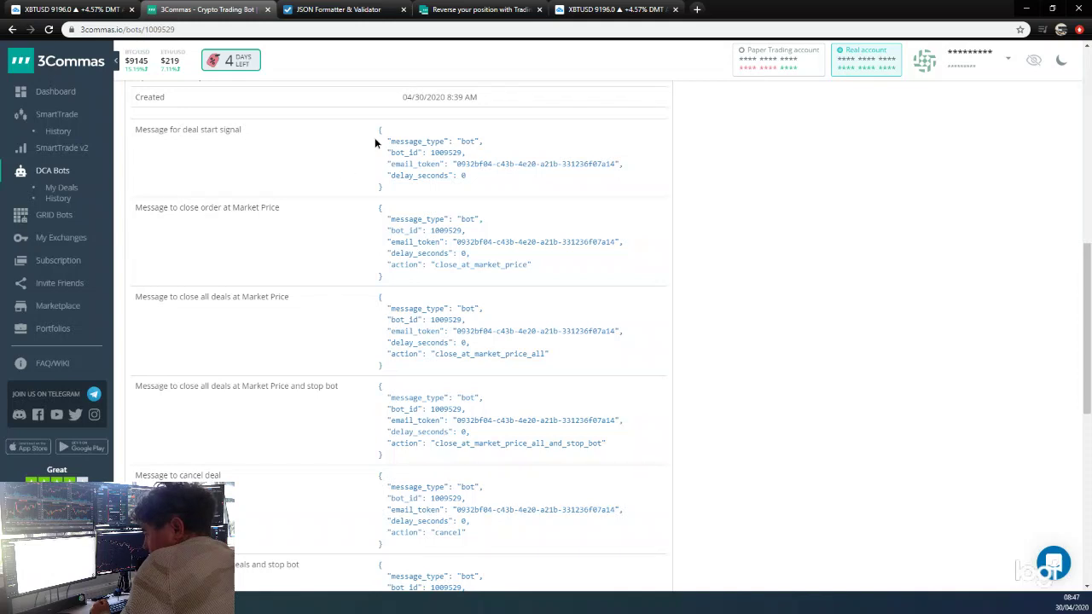
pyautogui.moveTo(374, 139); pyautogui.dragTo(404, 185)
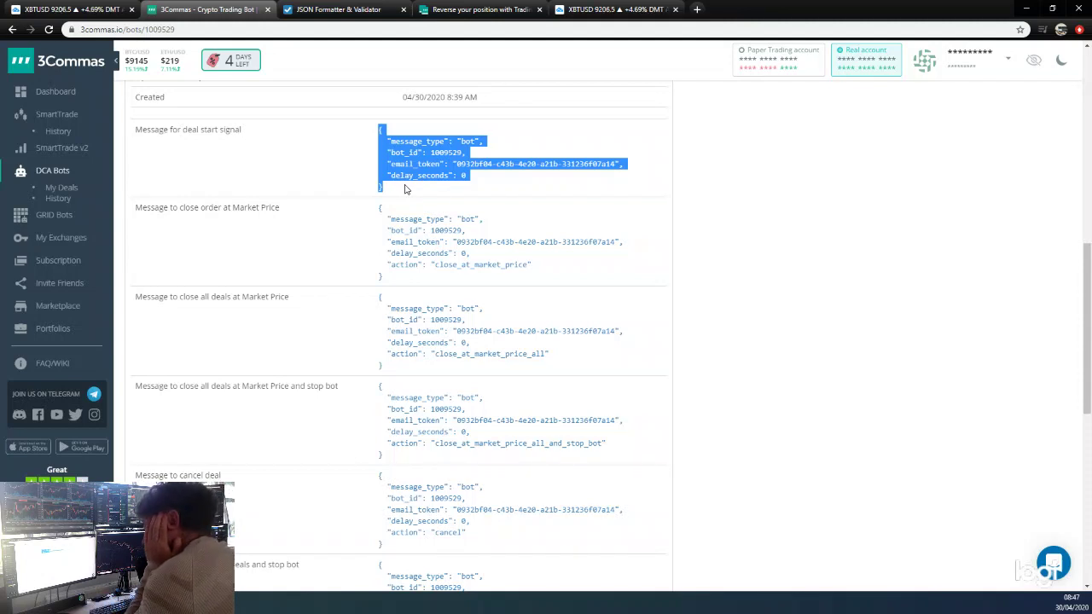
# - Copy the short bot's deal start message from 3Commas and paste it, email token included, over the new alert's message in TradingView
pyautogui.click(75, 9)
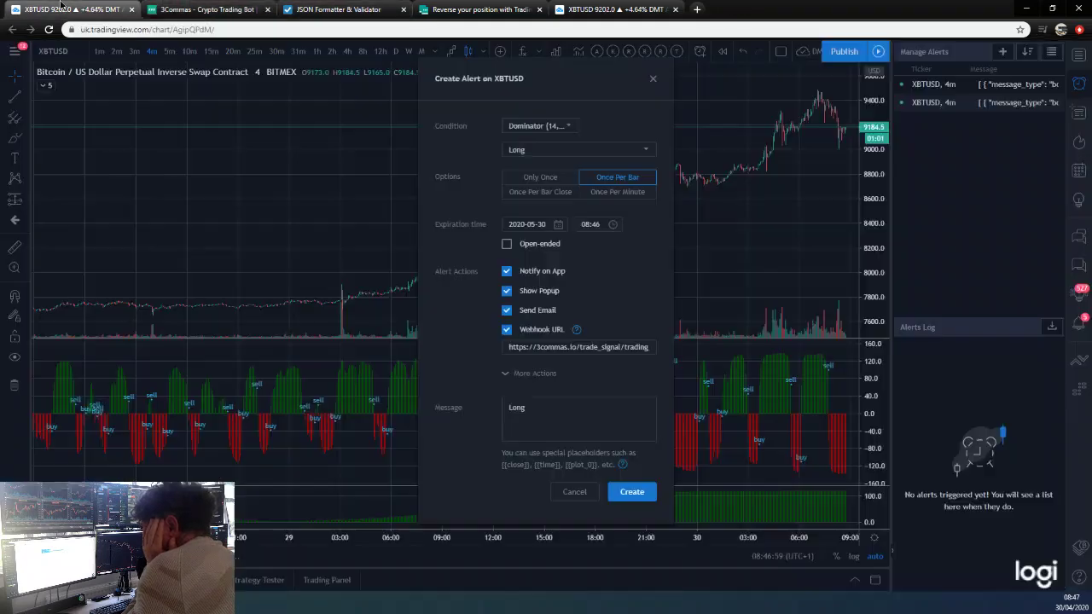
pyautogui.moveTo(536, 408); pyautogui.dragTo(478, 412)
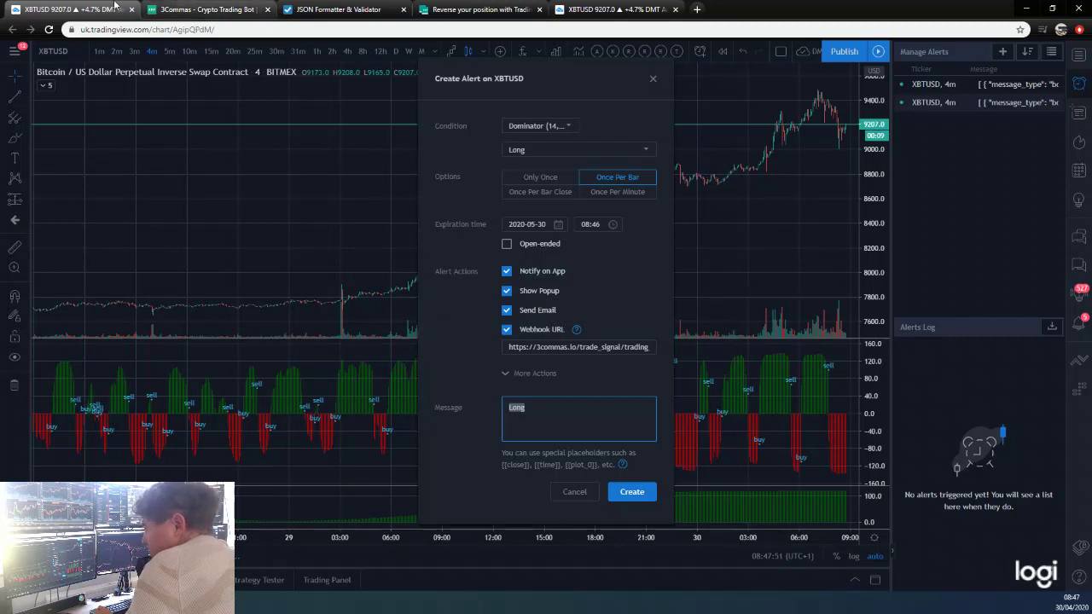
pyautogui.click(205, 9)
pyautogui.rightClick(418, 139)
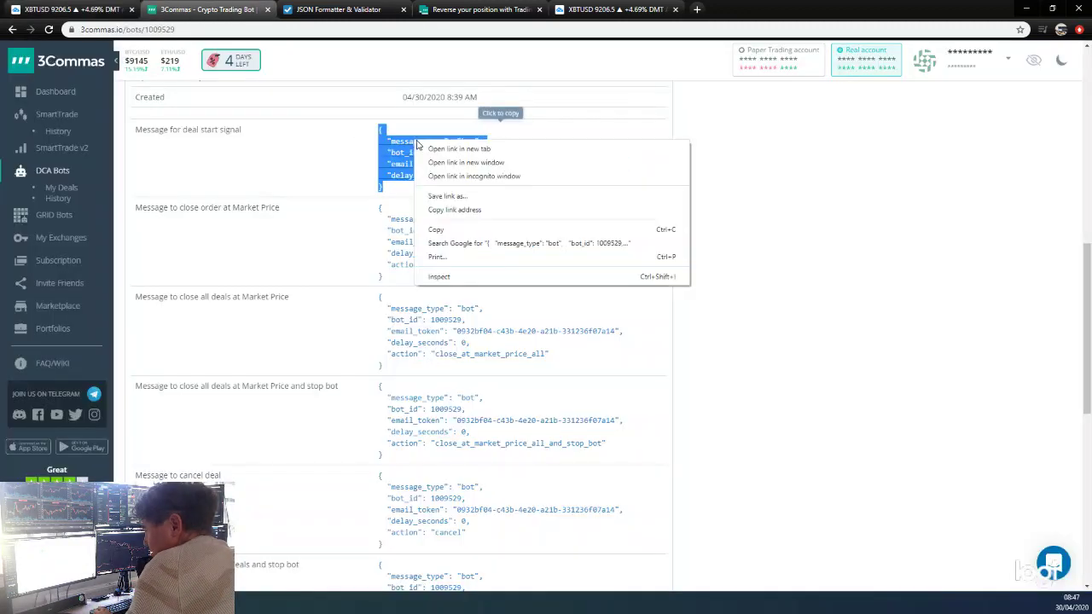
pyautogui.click(444, 227)
pyautogui.click(16, 7)
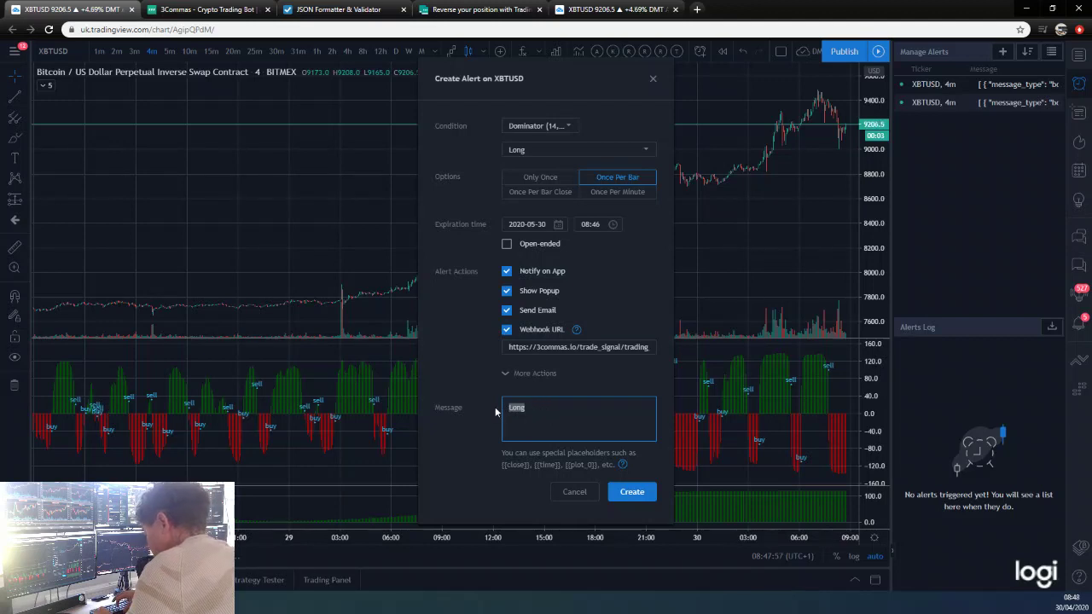
pyautogui.hotkey('ctrl', 'v')
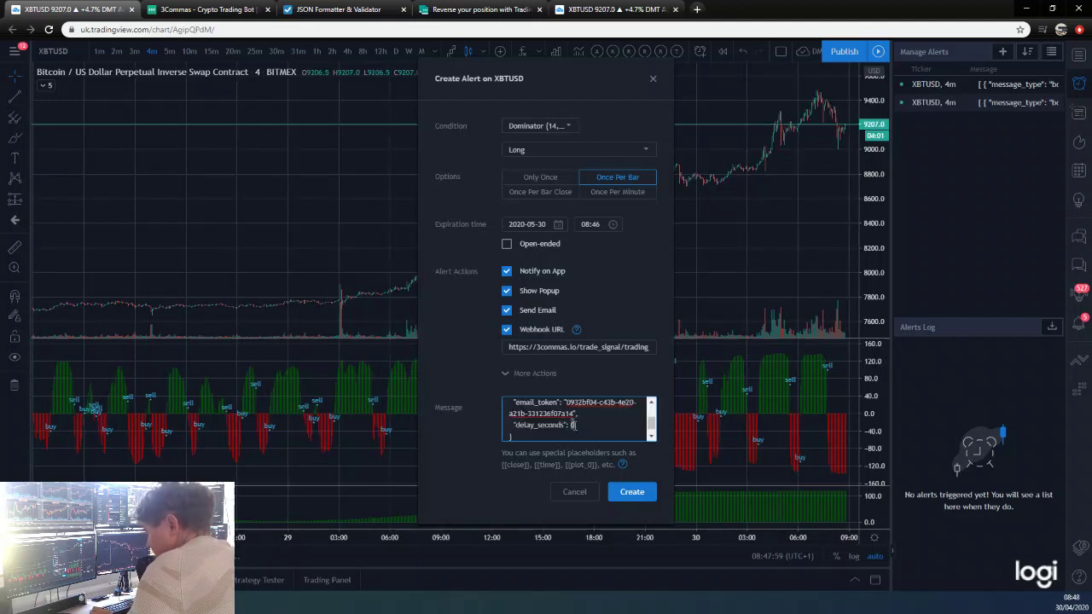
# - Set delay_seconds to 10 in the pasted message, review the JSON and create the alert
pyautogui.write('0')
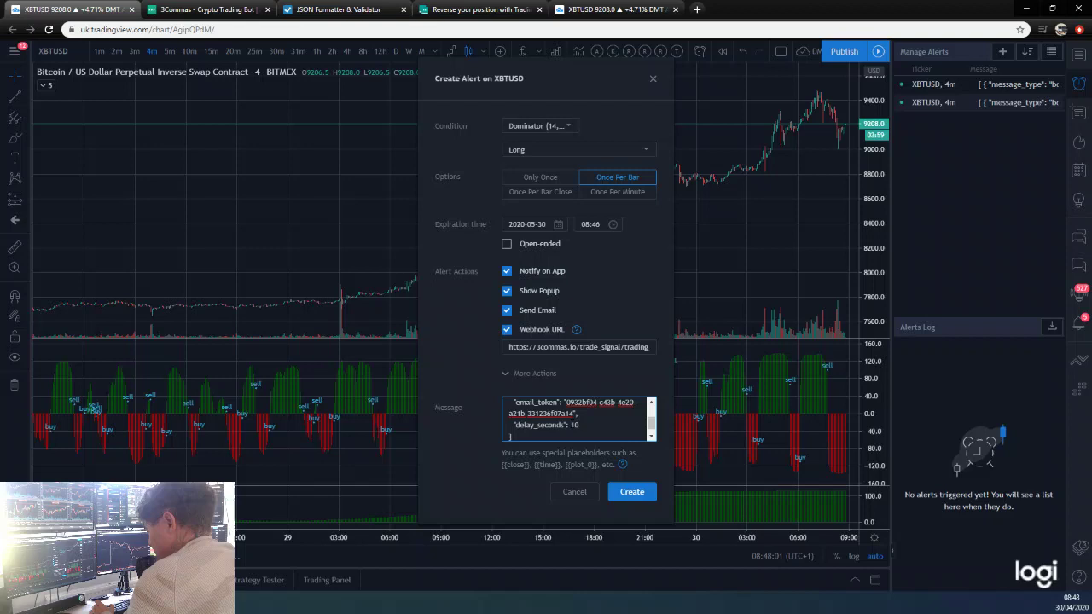
pyautogui.scroll(3, 576, 418)
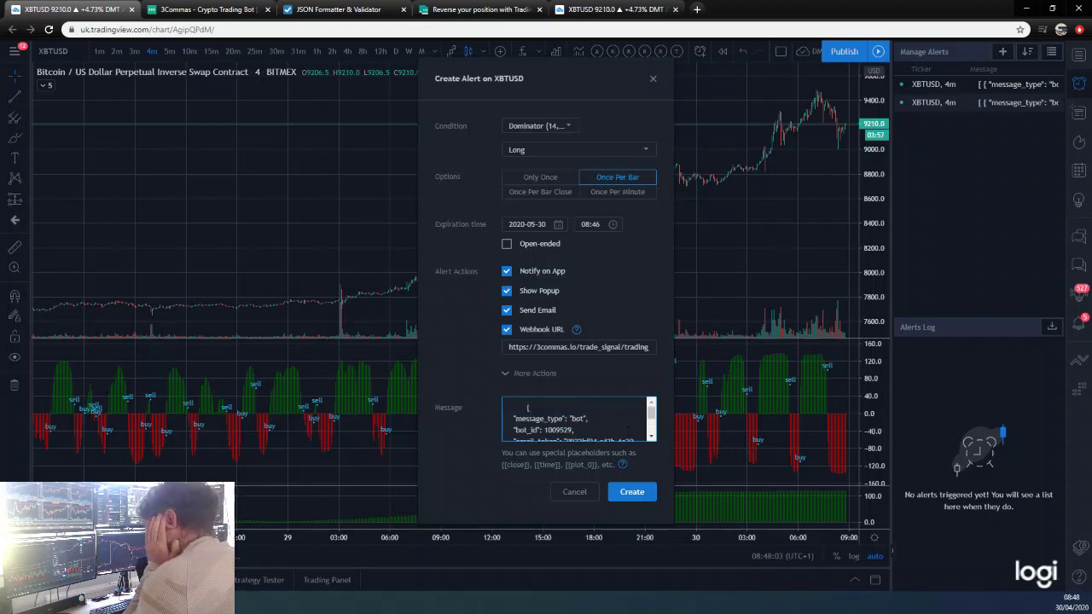
pyautogui.scroll(-3, 628, 430)
pyautogui.scroll(3, 628, 430)
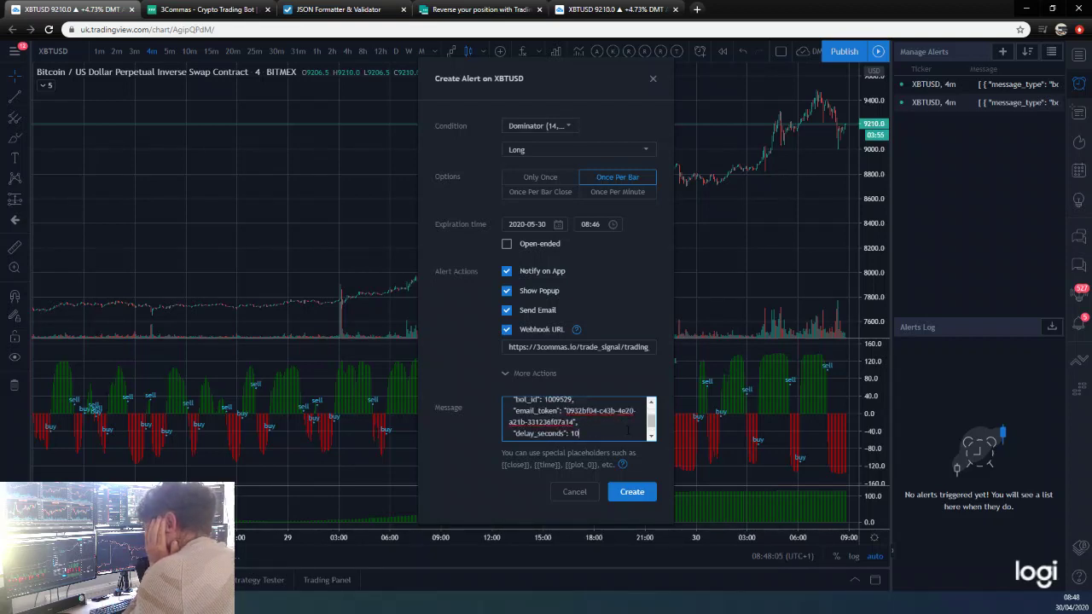
pyautogui.scroll(-3, 622, 427)
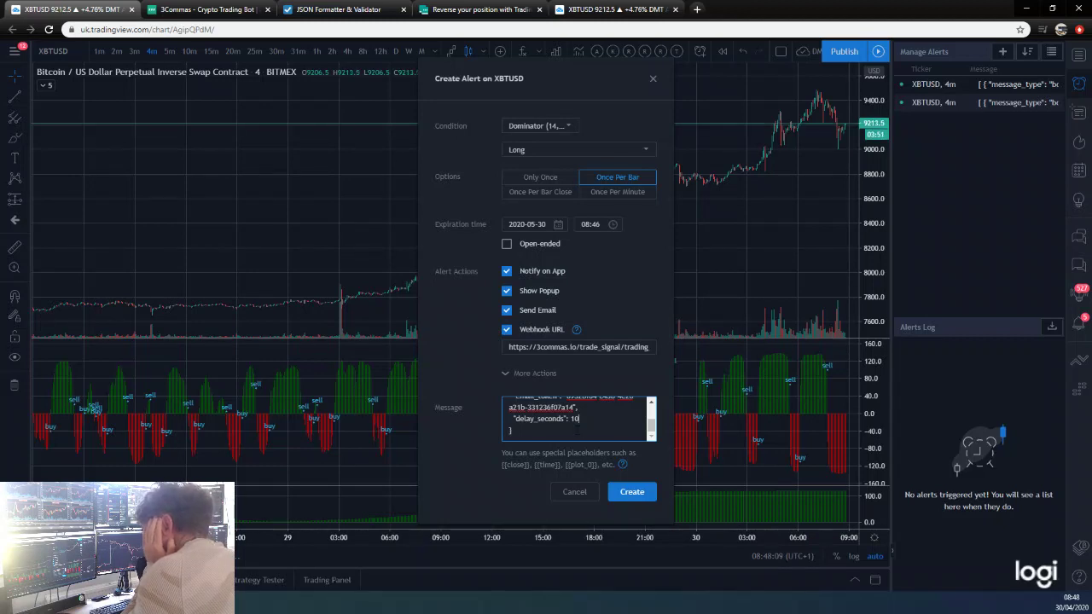
pyautogui.click(632, 494)
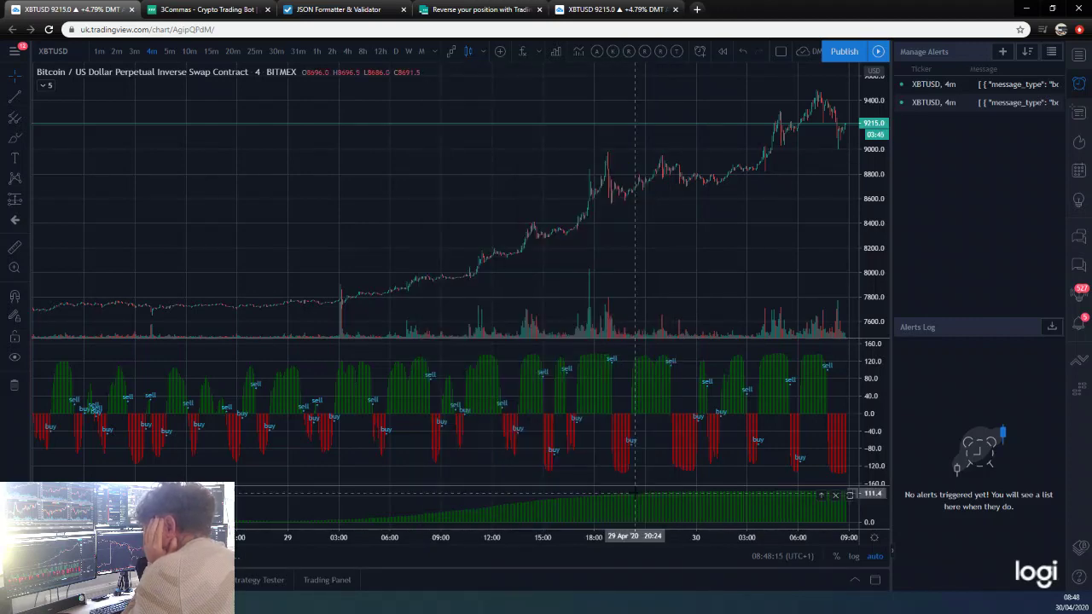
# - In 3Commas, review the short bot's settings and its message for deal start signal
pyautogui.click(203, 10)
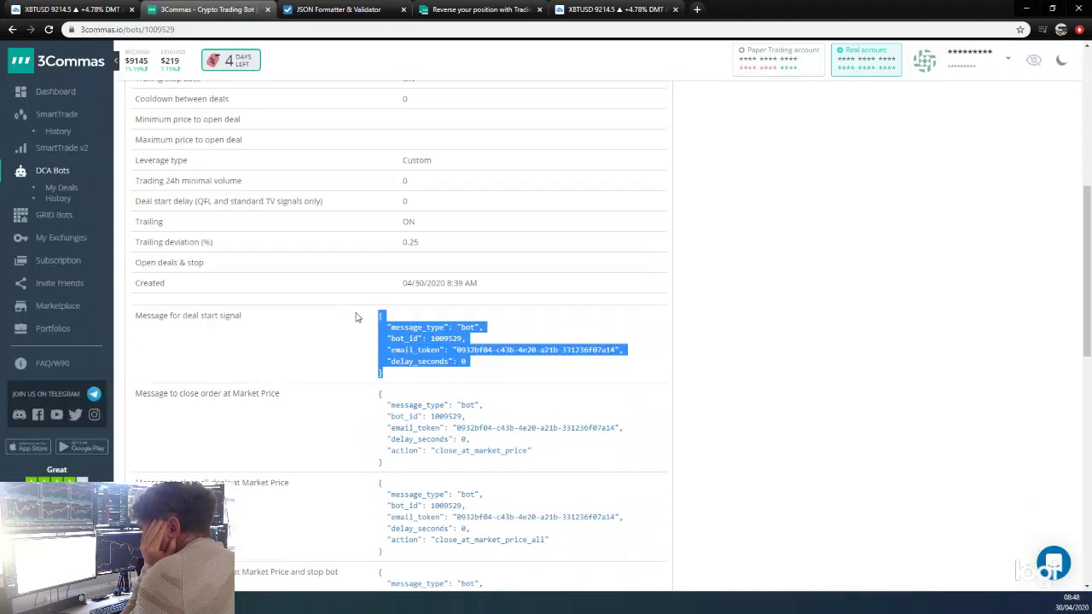
pyautogui.scroll(5, 357, 318)
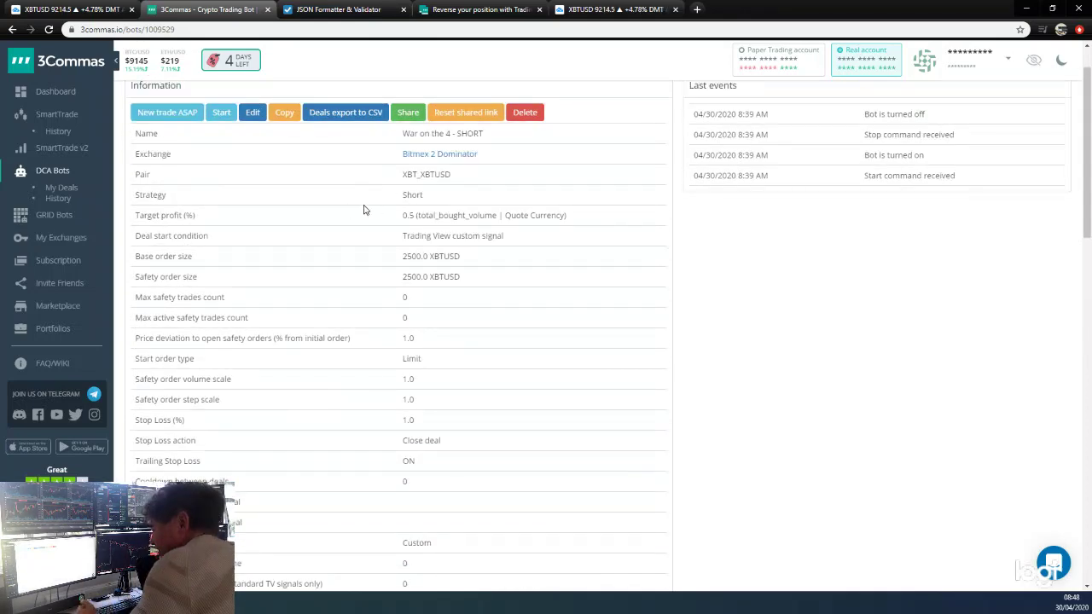
pyautogui.scroll(-1, 370, 207)
pyautogui.scroll(1, 342, 156)
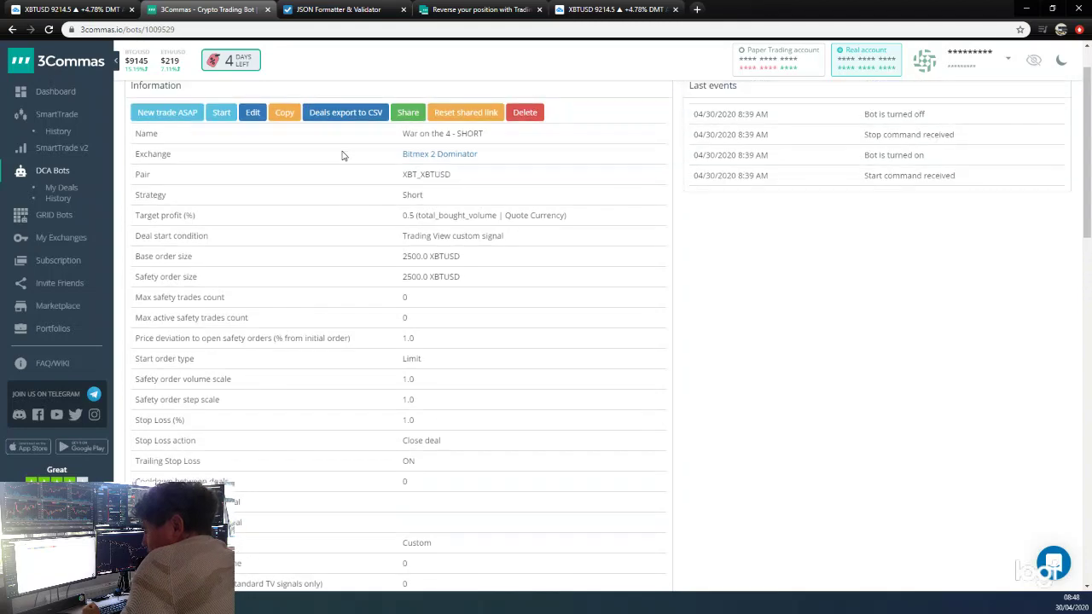
pyautogui.scroll(-5, 292, 212)
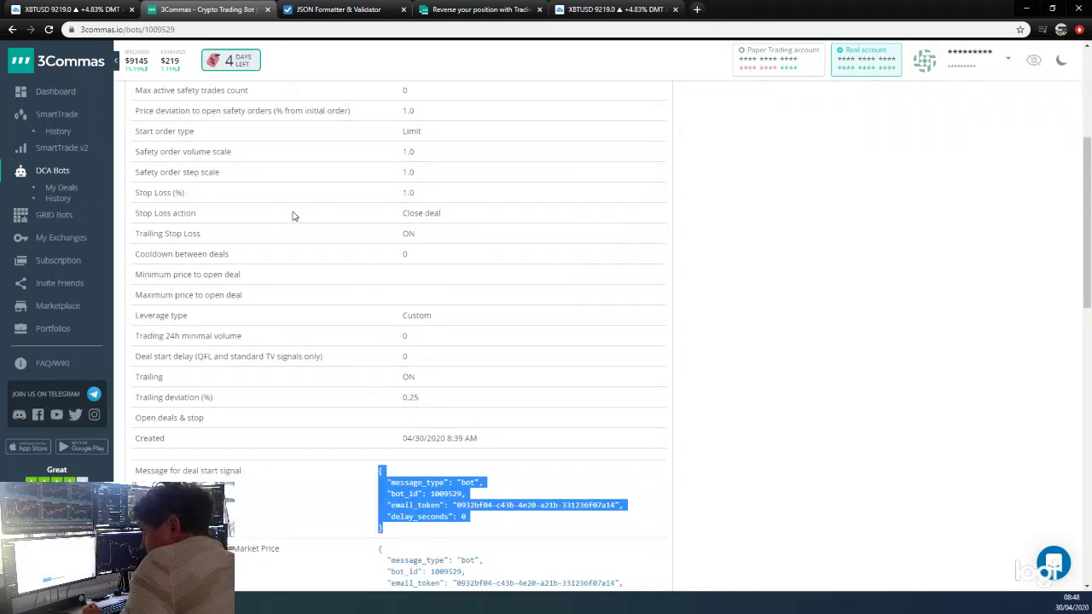
pyautogui.scroll(3, 260, 378)
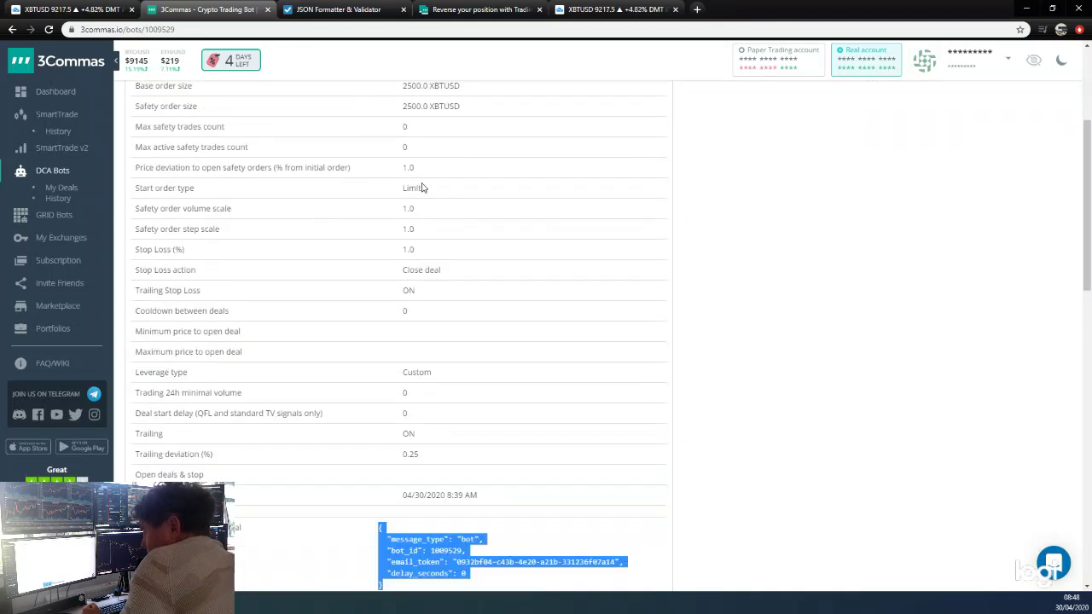
pyautogui.scroll(1, 438, 217)
# - In TradingView, set the newest XBTUSD alert's Dominator condition to Short, save it and reopen the alert briefly to check it
pyautogui.click(68, 10)
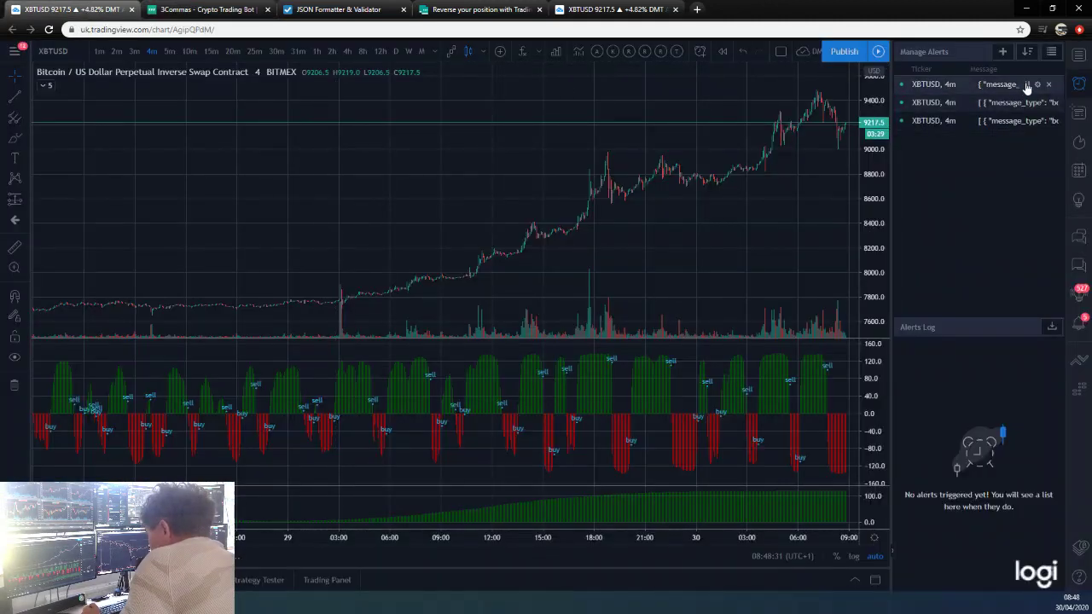
pyautogui.click(1038, 85)
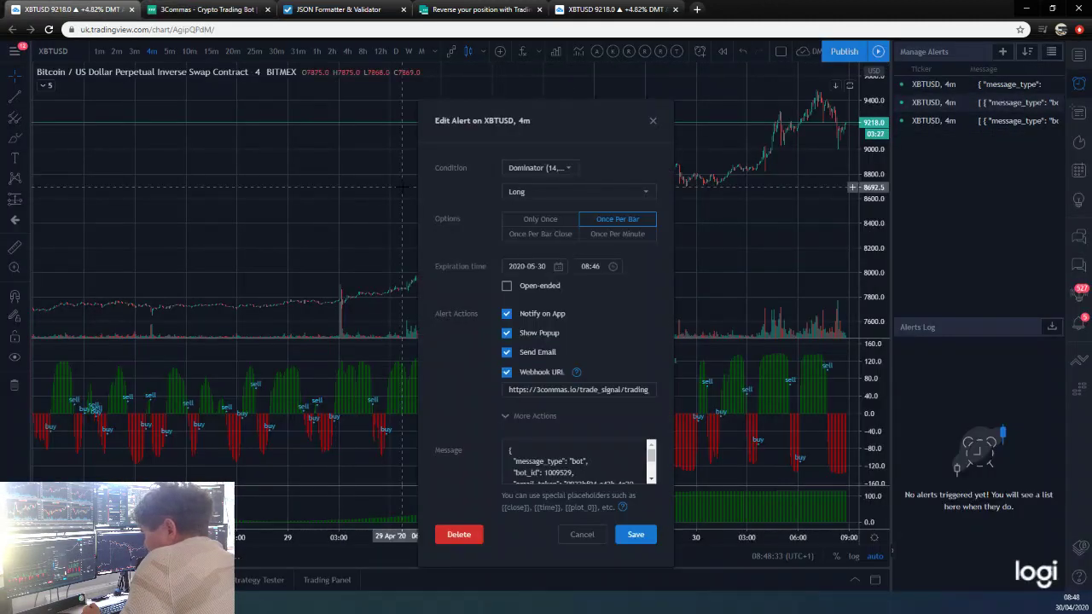
pyautogui.click(539, 191)
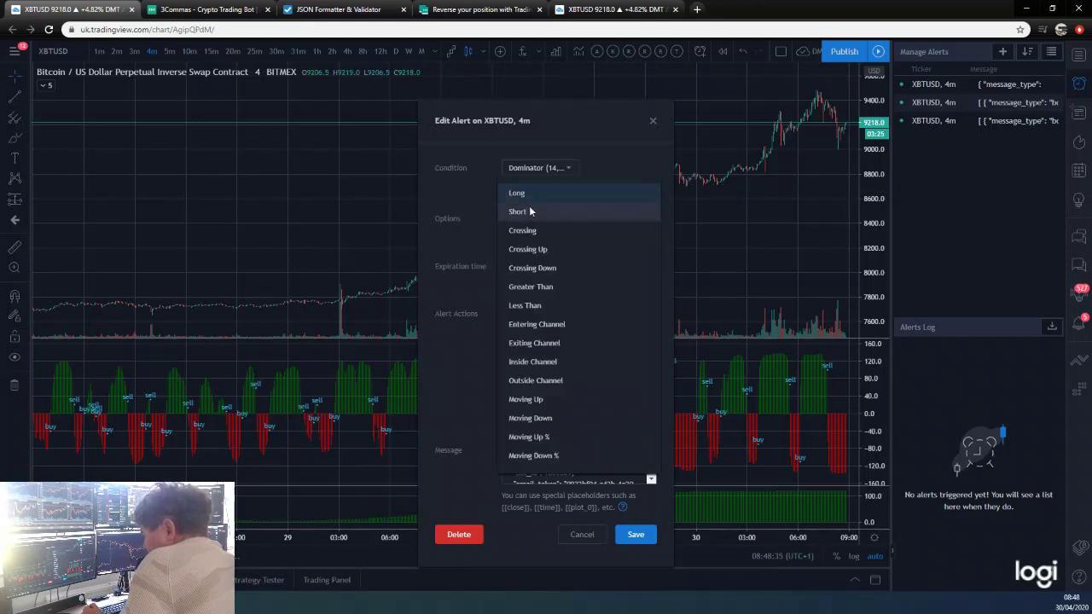
pyautogui.click(532, 211)
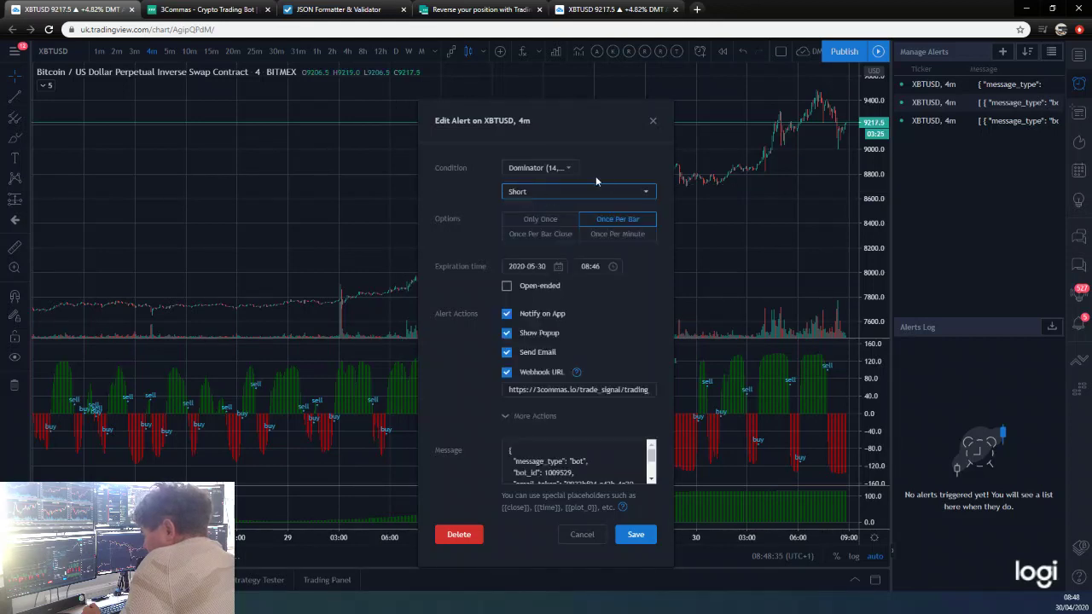
pyautogui.click(505, 416)
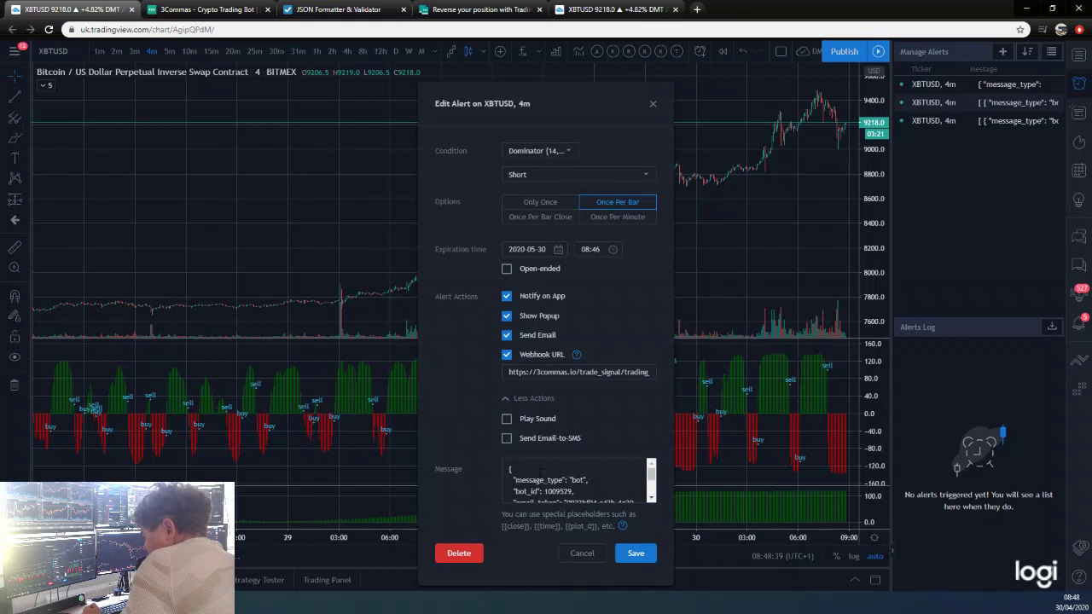
pyautogui.scroll(-2, 616, 488)
pyautogui.scroll(2, 616, 487)
pyautogui.scroll(-2, 616, 487)
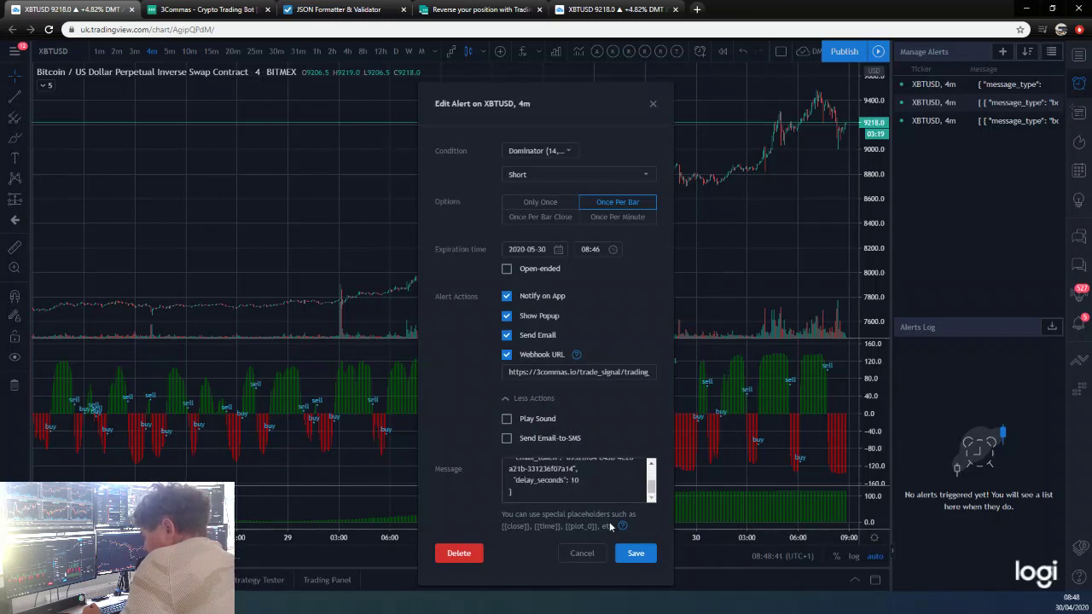
pyautogui.click(635, 554)
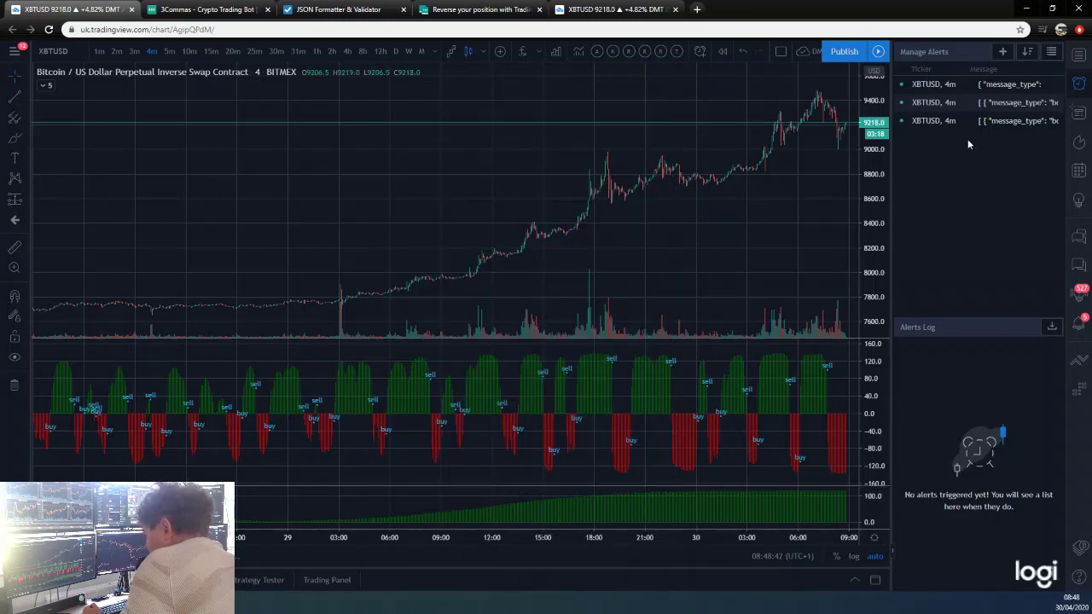
pyautogui.click(1037, 96)
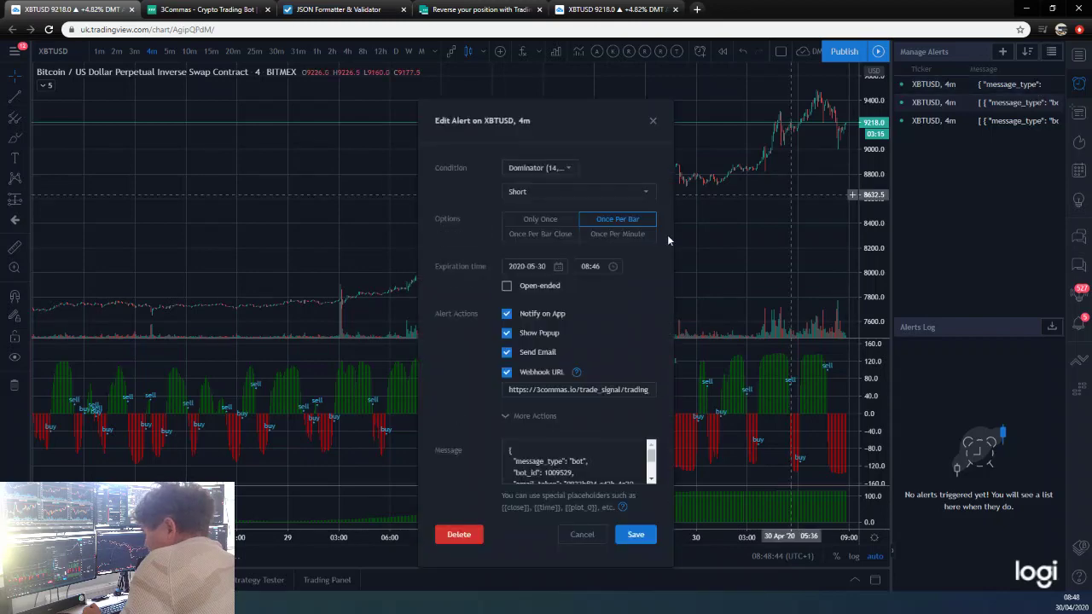
pyautogui.click(652, 121)
# - In 3Commas, open the War on the 4 - LONG bot and copy its whole message for deal start signal
pyautogui.click(198, 9)
pyautogui.scroll(2, 484, 381)
pyautogui.scroll(-5, 484, 381)
pyautogui.scroll(6, 280, 279)
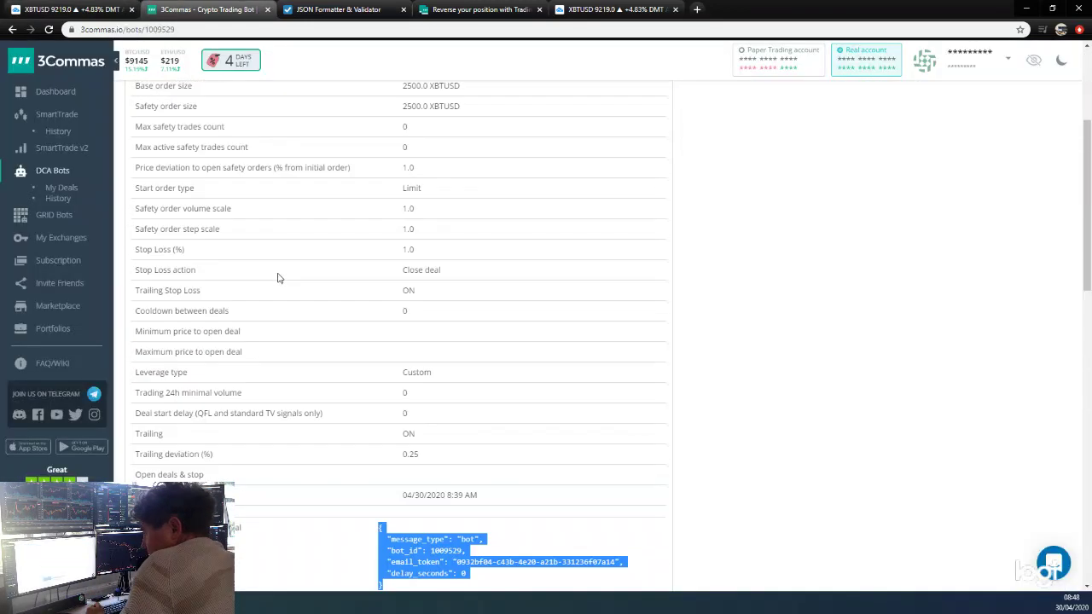
pyautogui.click(12, 29)
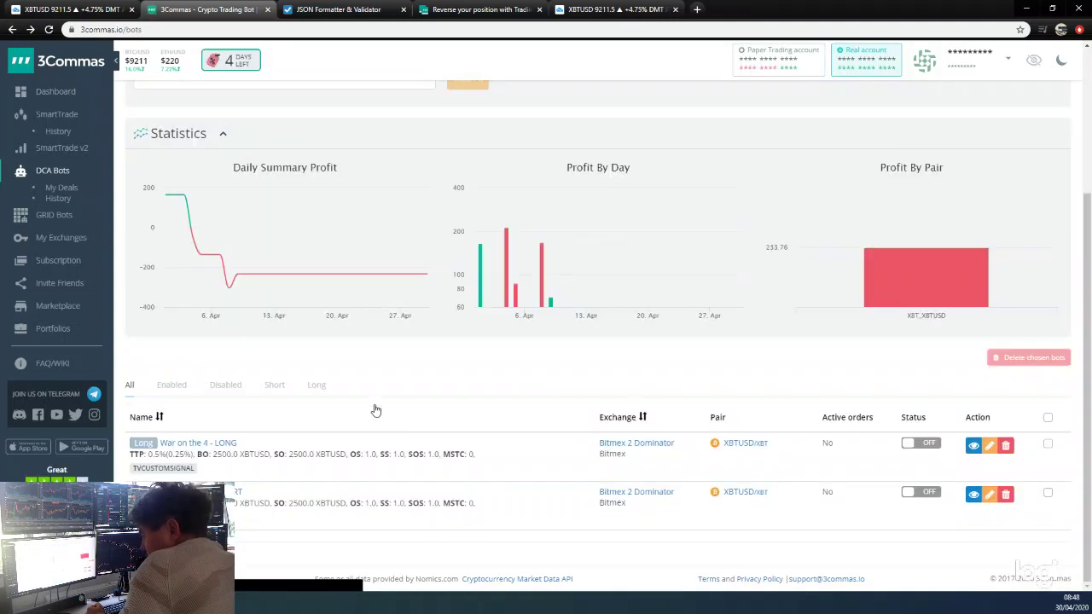
pyautogui.click(201, 444)
pyautogui.scroll(-6, 359, 282)
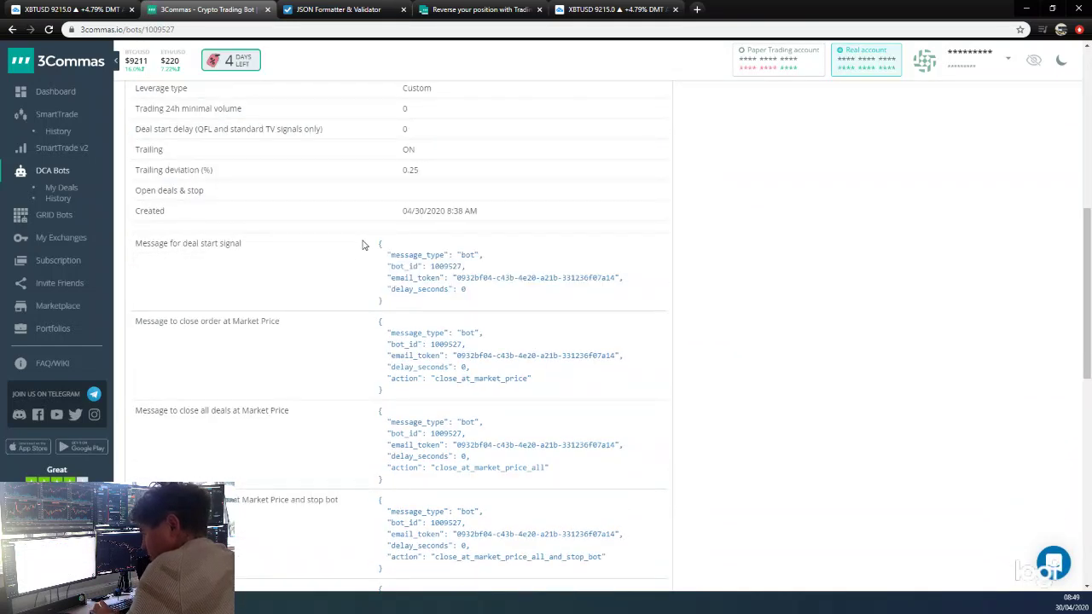
pyautogui.moveTo(367, 243); pyautogui.dragTo(413, 302)
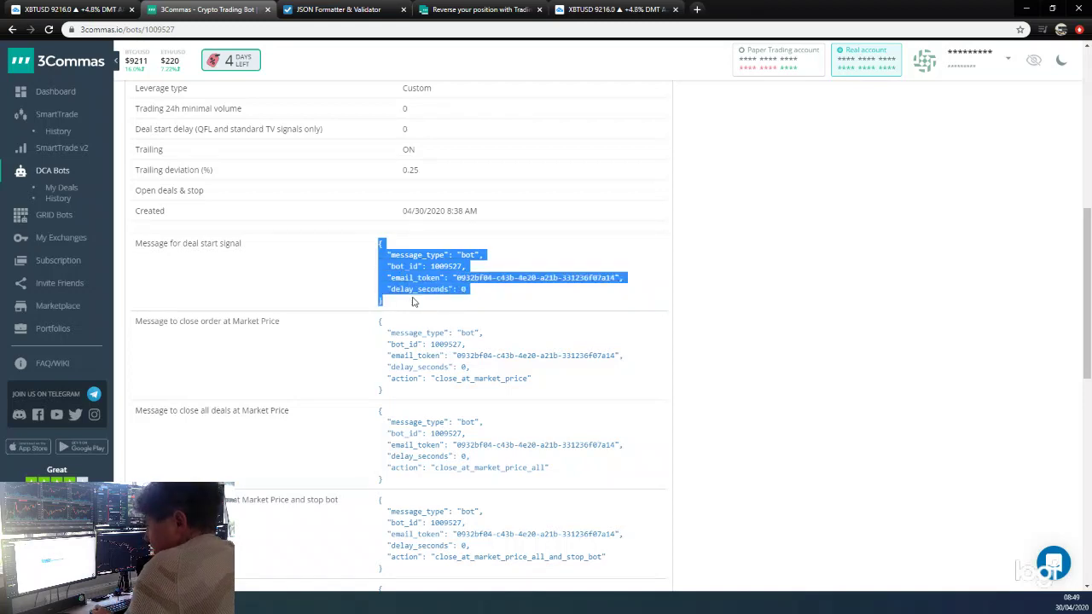
# - In TradingView, start a new XBTUSD alert on the Dominator (14, ...) Long condition, triggering once per bar, and check its additional actions
pyautogui.click(72, 9)
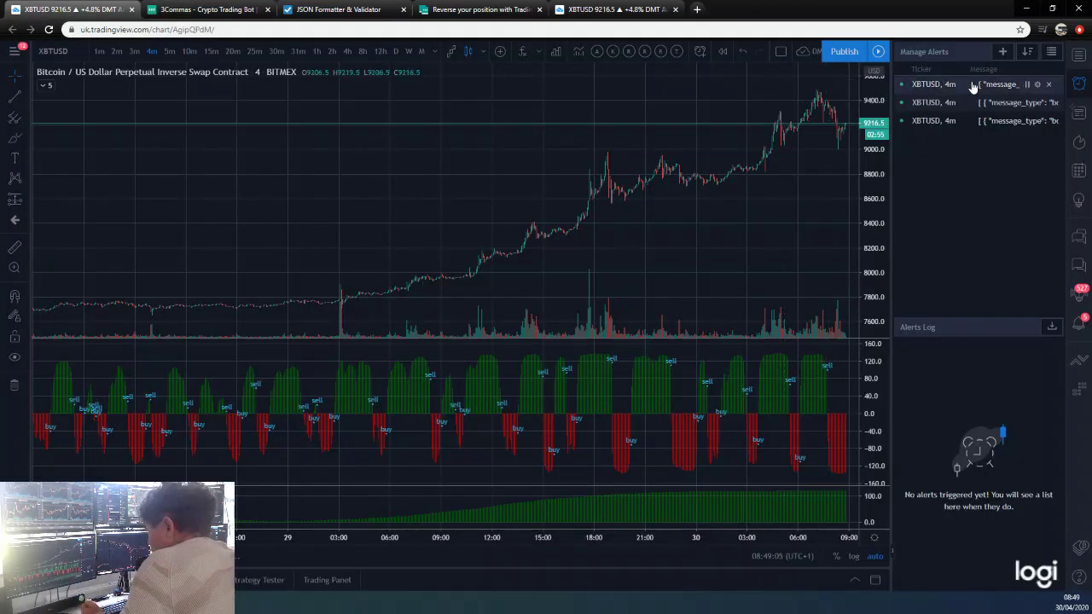
pyautogui.click(1002, 53)
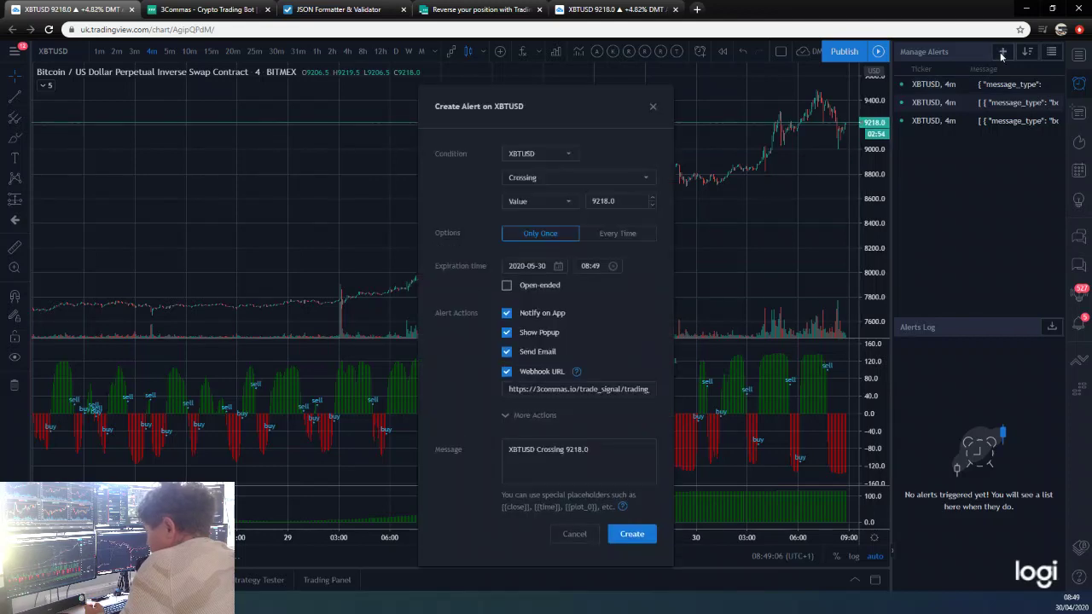
pyautogui.click(546, 166)
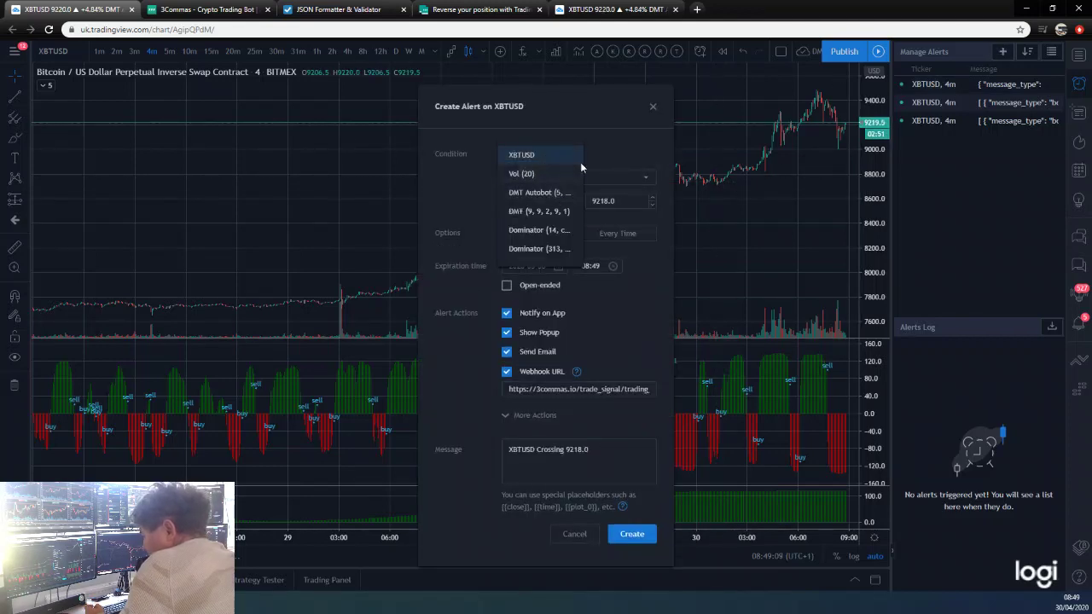
pyautogui.click(554, 230)
pyautogui.click(556, 181)
pyautogui.click(623, 141)
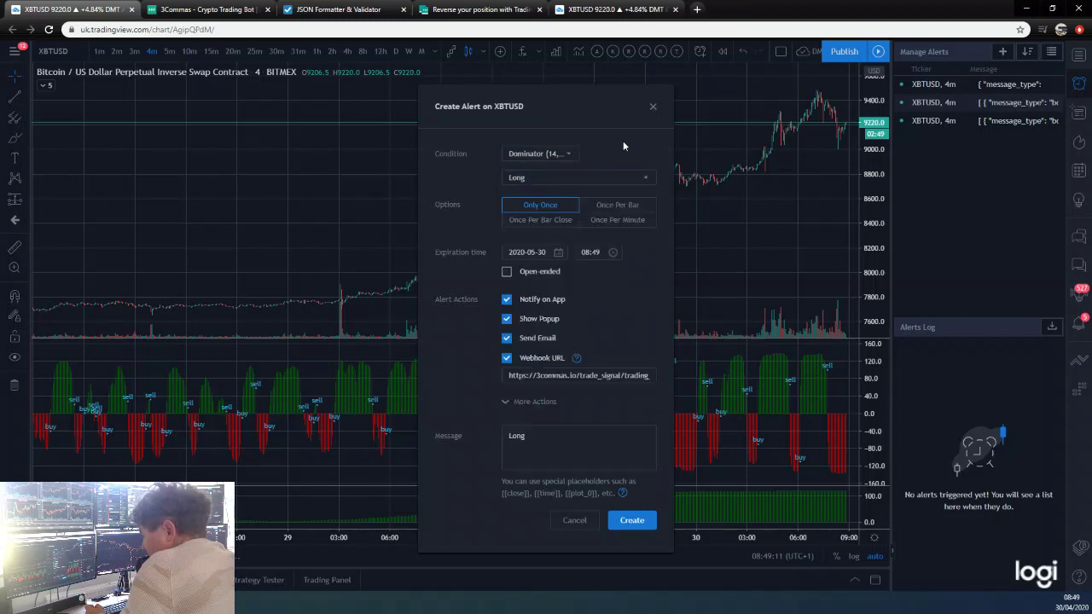
pyautogui.click(604, 207)
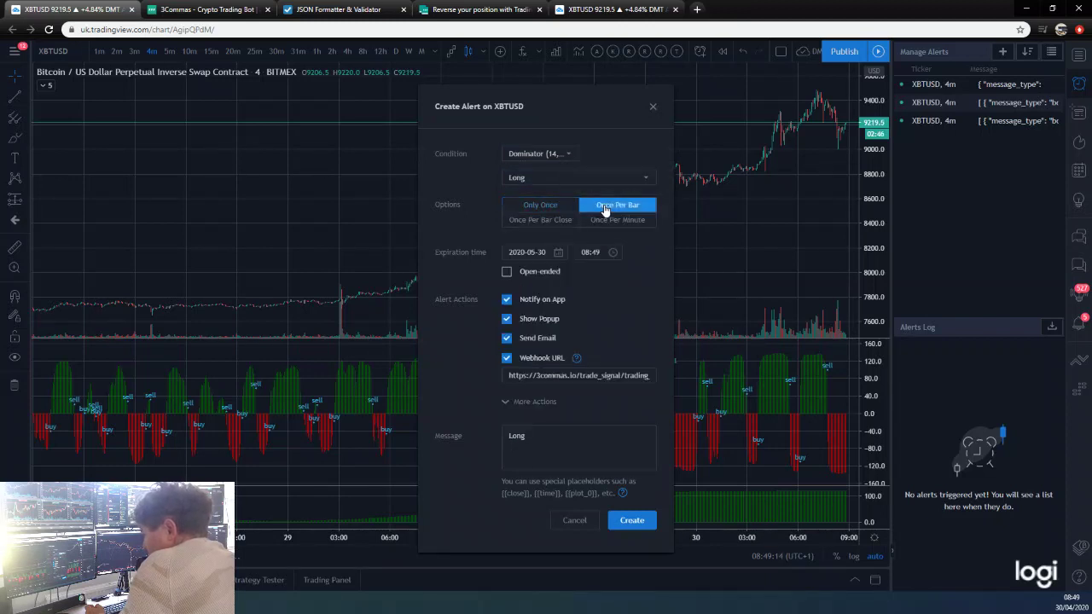
pyautogui.click(516, 402)
pyautogui.click(508, 399)
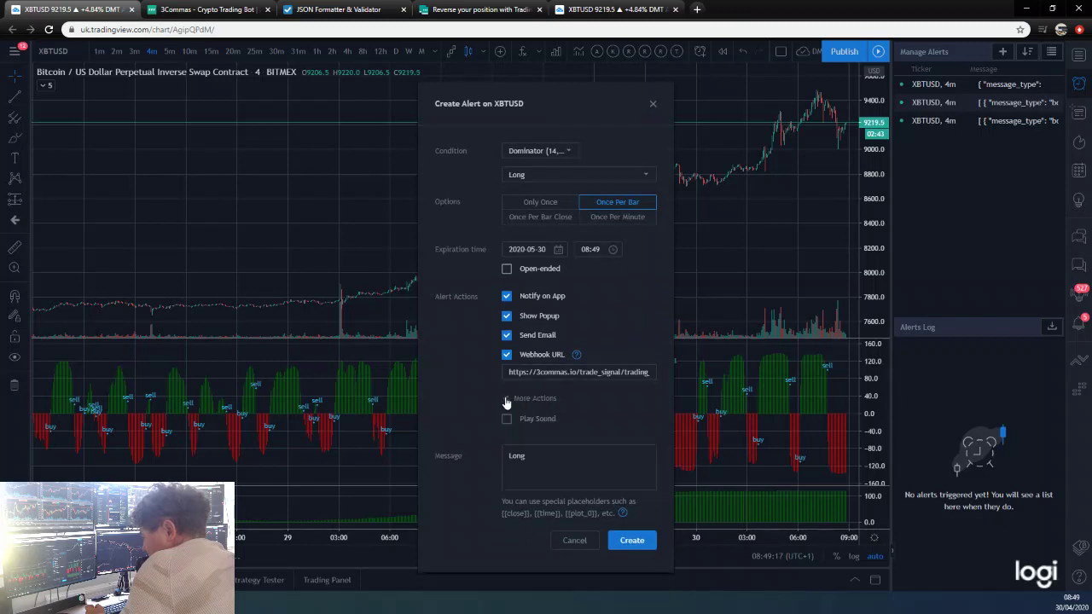
# - Replace the alert's message with the long bot's deal start message, email token included, set delay_seconds to 10 and create the alert
pyautogui.click(543, 427)
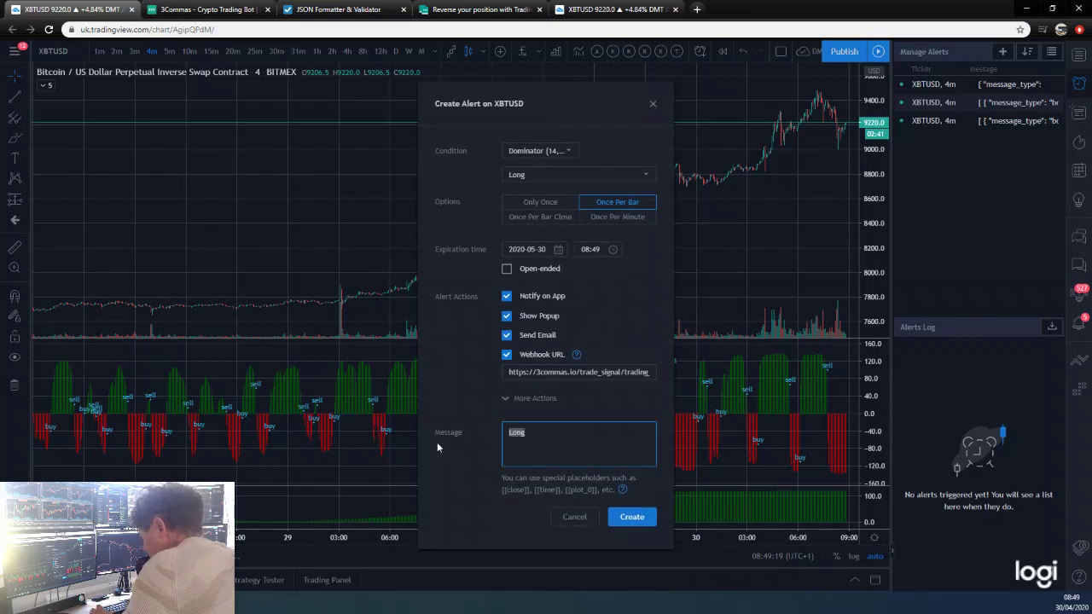
pyautogui.hotkey('ctrl', 'v')
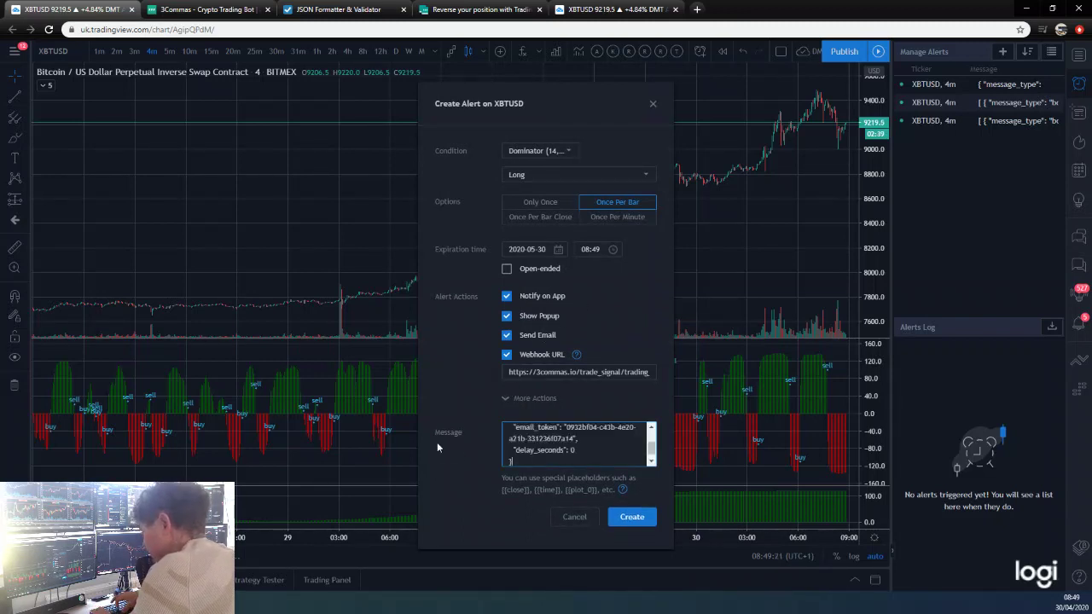
pyautogui.scroll(3, 595, 453)
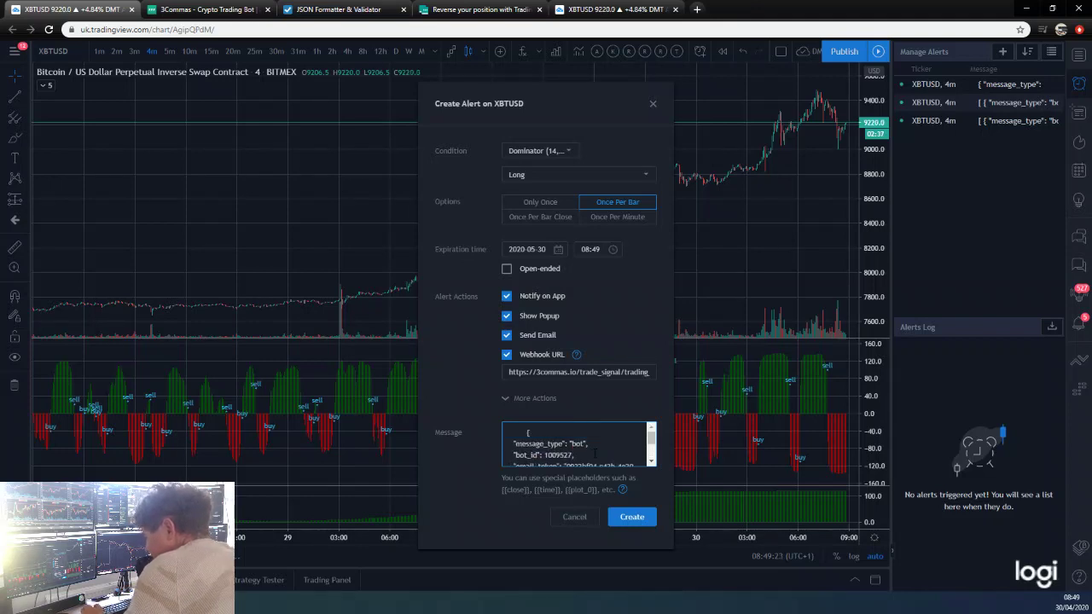
pyautogui.hotkey('ctrl', 'End')
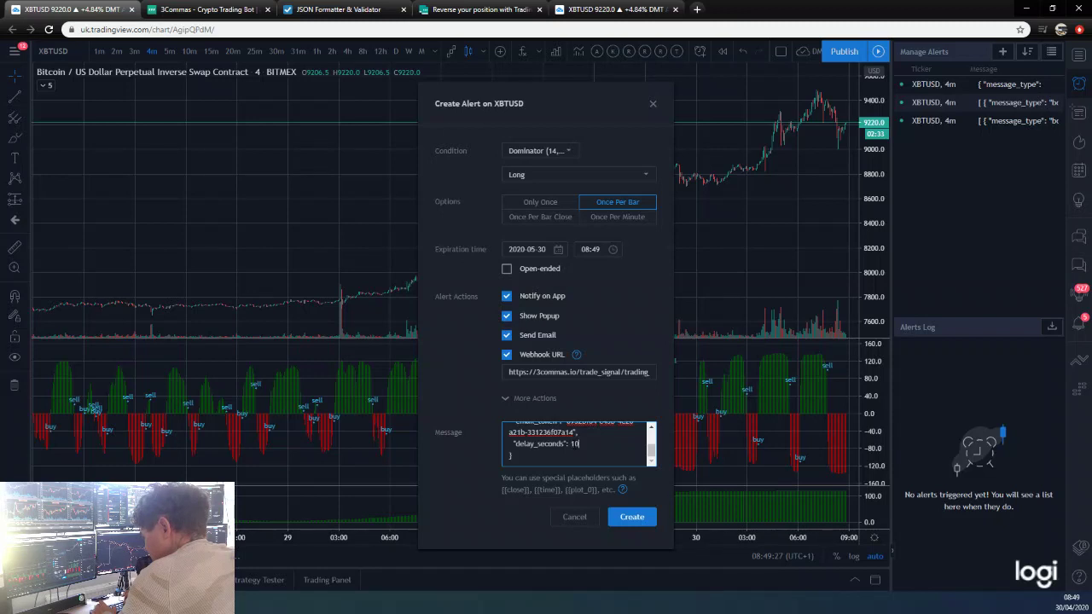
pyautogui.click(632, 518)
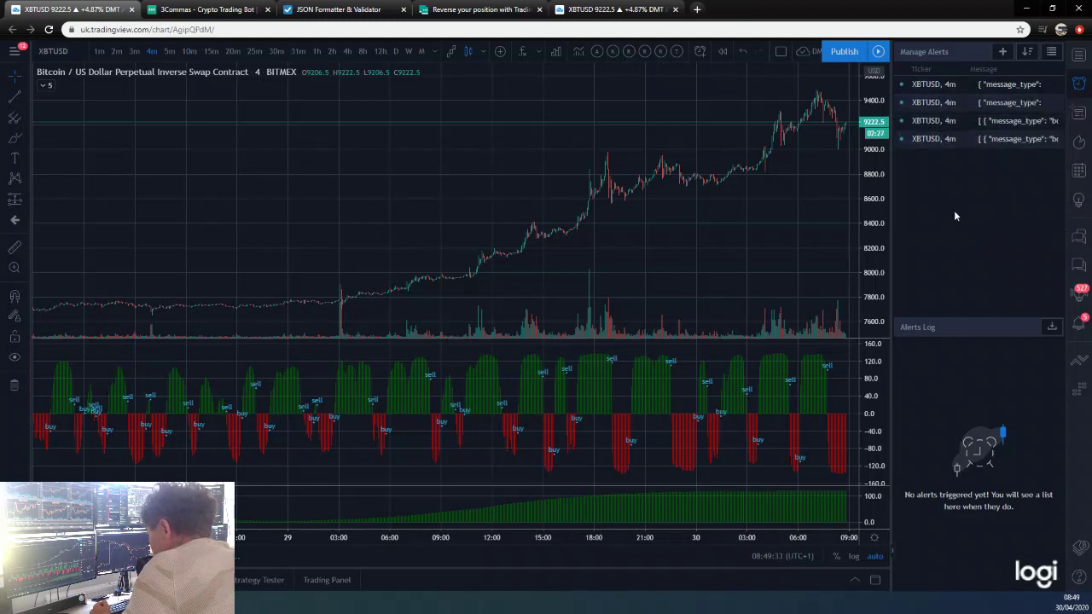
# - In 3Commas, return to the DCA bots list and turn on the War on the 4 - LONG bot
pyautogui.click(188, 7)
pyautogui.click(67, 6)
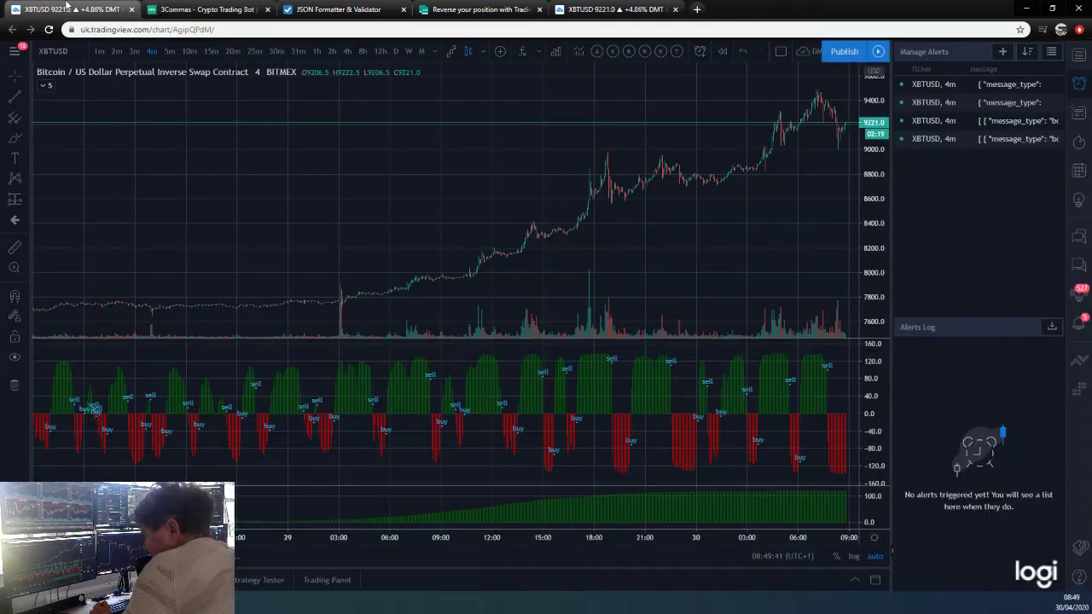
pyautogui.click(213, 7)
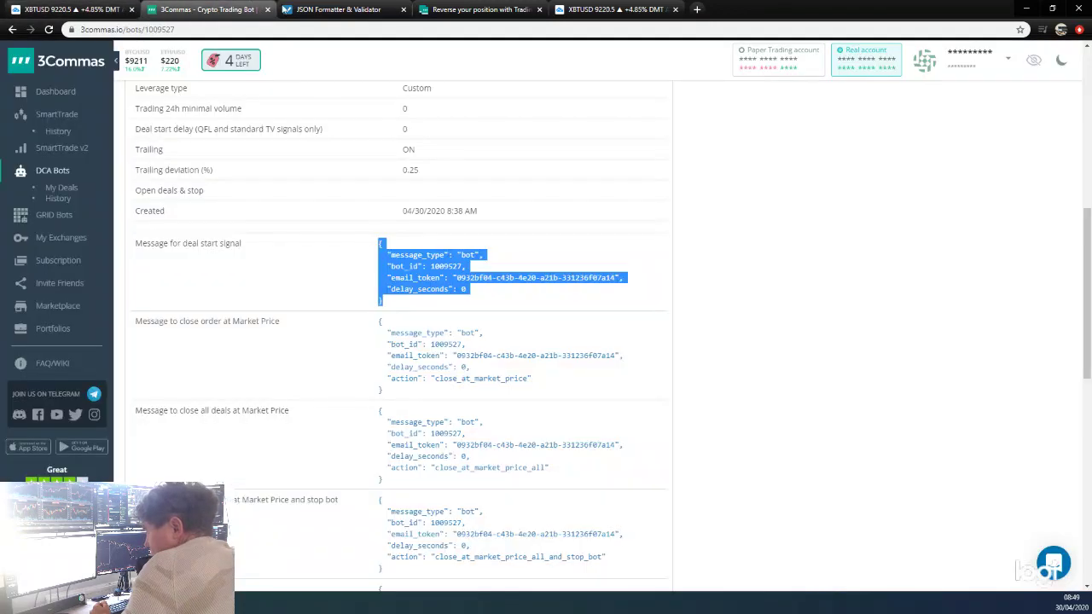
pyautogui.click(53, 175)
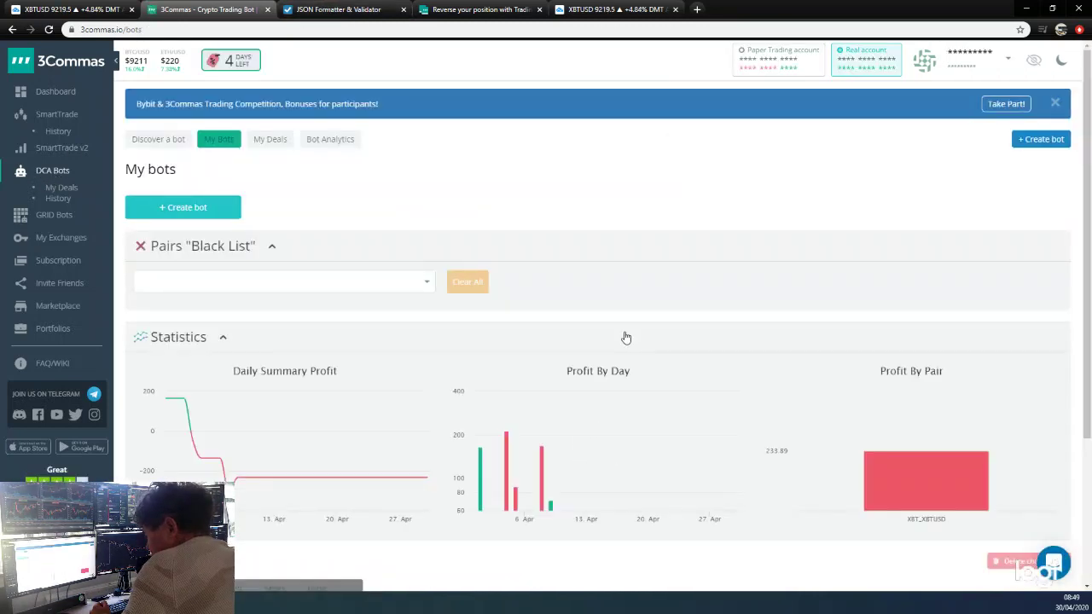
pyautogui.scroll(-3, 436, 394)
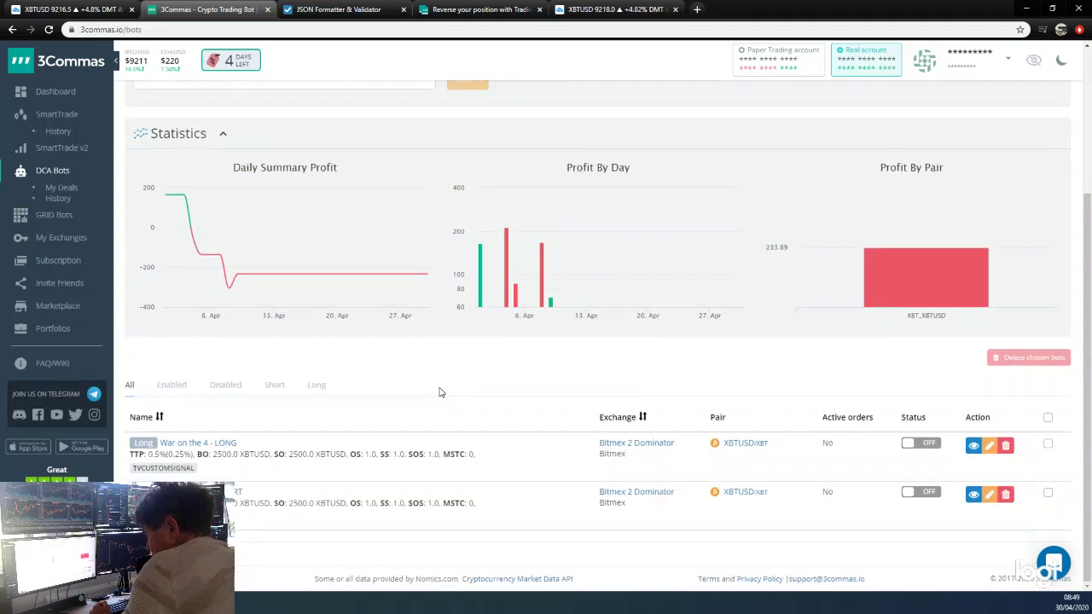
pyautogui.click(917, 445)
pyautogui.click(598, 364)
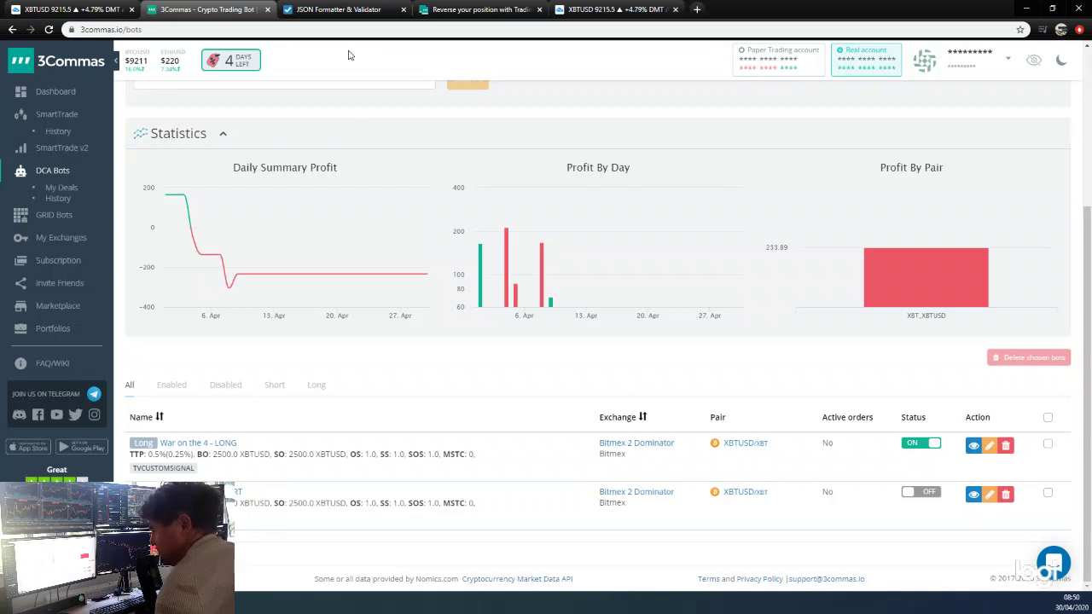
pyautogui.click(69, 10)
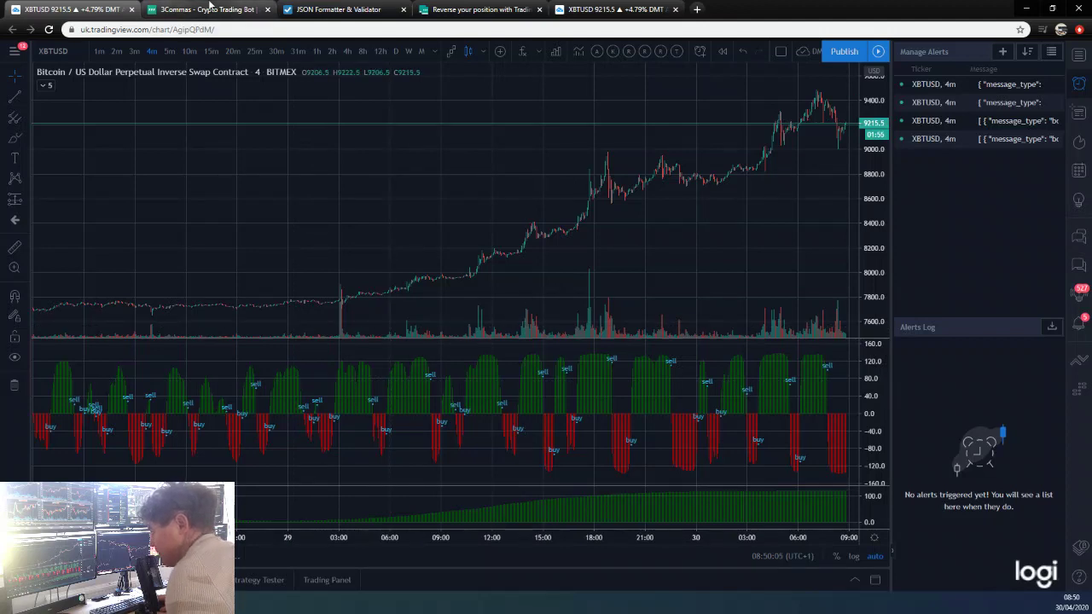
pyautogui.click(210, 9)
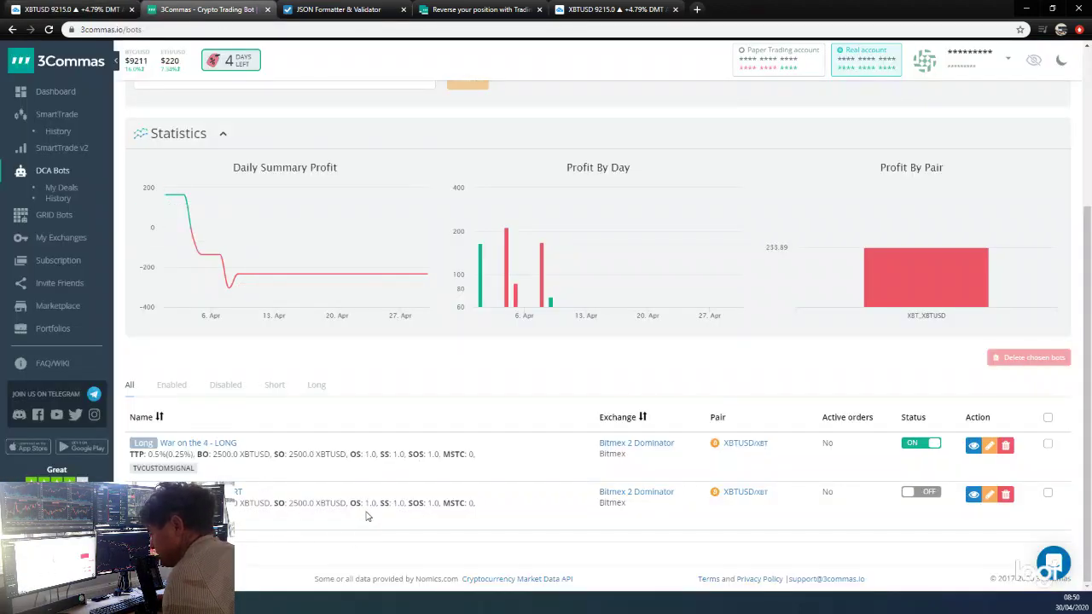
# - Switch to TradingView and review the XBTUSD 4m alerts set up for the long and short bots
pyautogui.click(122, 12)
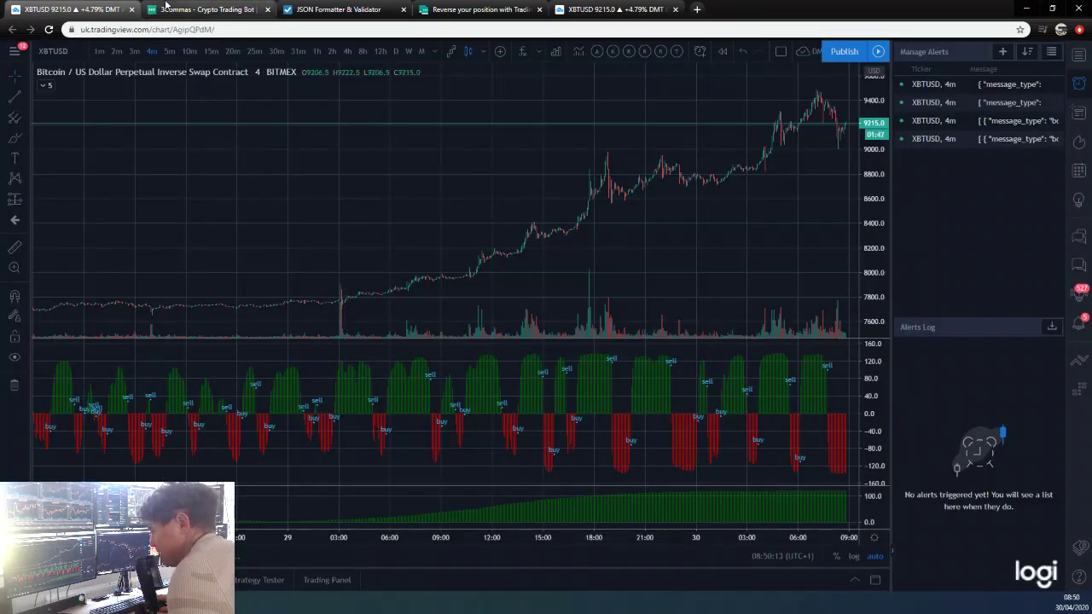
pyautogui.click(205, 9)
pyautogui.hotkey('ctrl', 'shift', 'Tab')
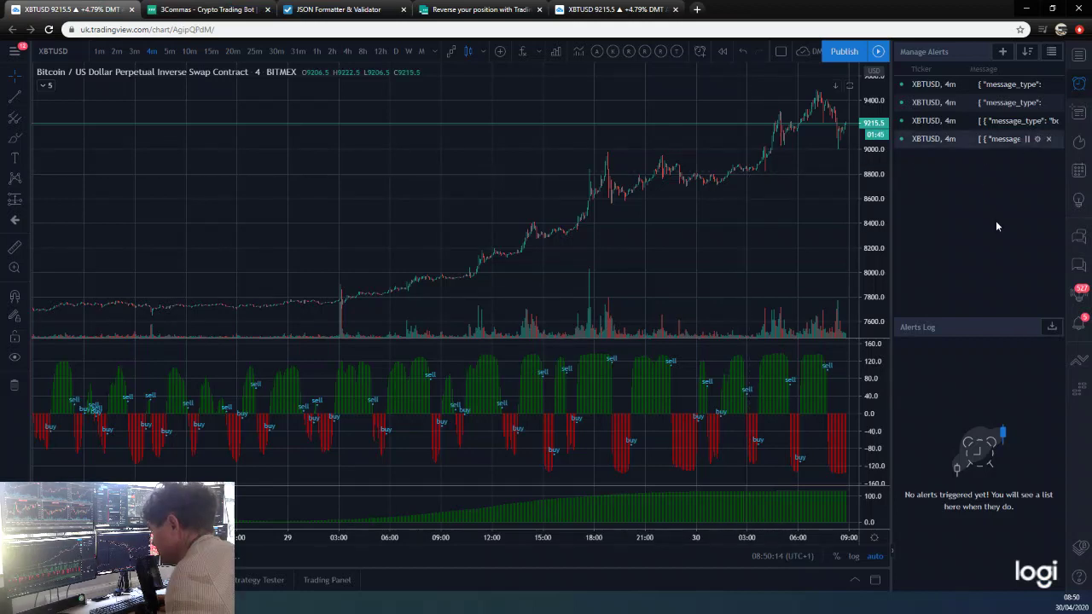
pyautogui.moveTo(956, 106)
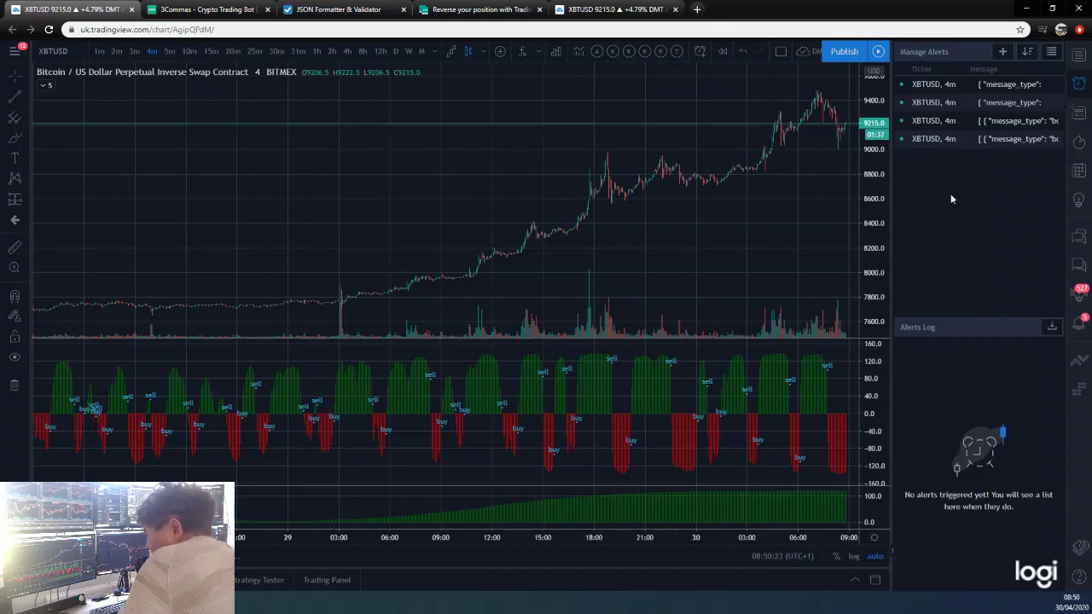
# - Look over the 3Commas bots and JSON Formatter message again, and examine recent buy and sell signals on TradingView's XBTUSD 4-minute chart
pyautogui.click(201, 9)
pyautogui.click(35, 8)
pyautogui.click(330, 10)
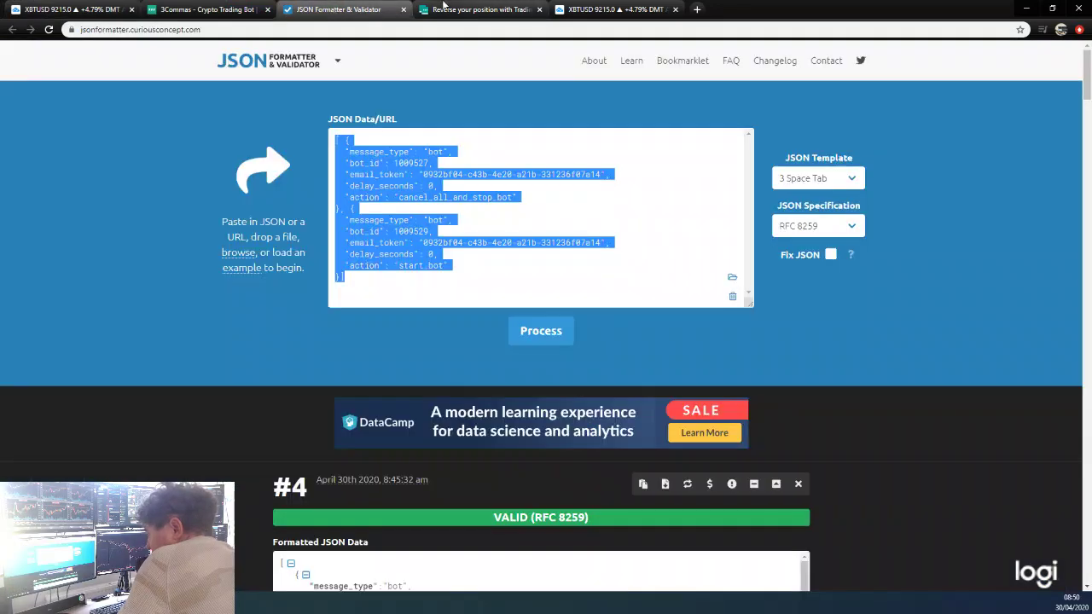
pyautogui.click(104, 8)
pyautogui.click(187, 9)
pyautogui.click(19, 12)
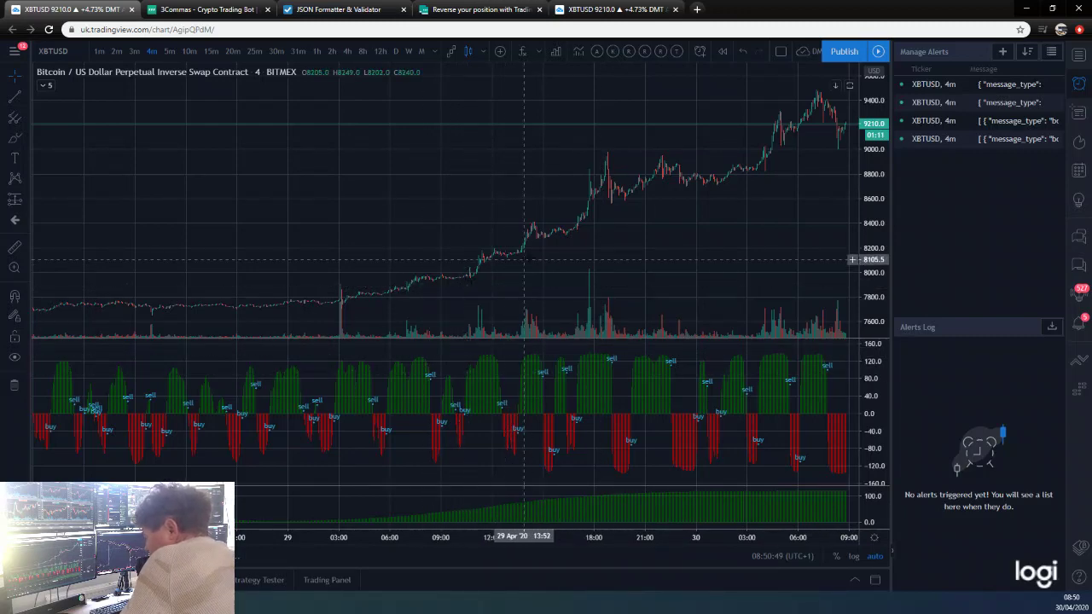
pyautogui.scroll(1, 546, 305)
pyautogui.scroll(4, 546, 305)
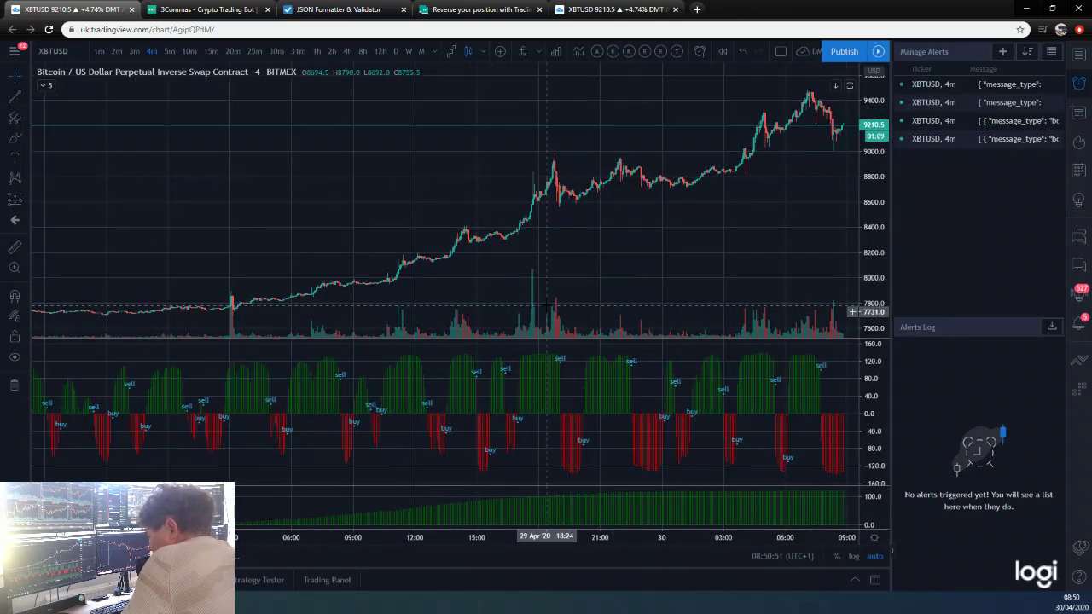